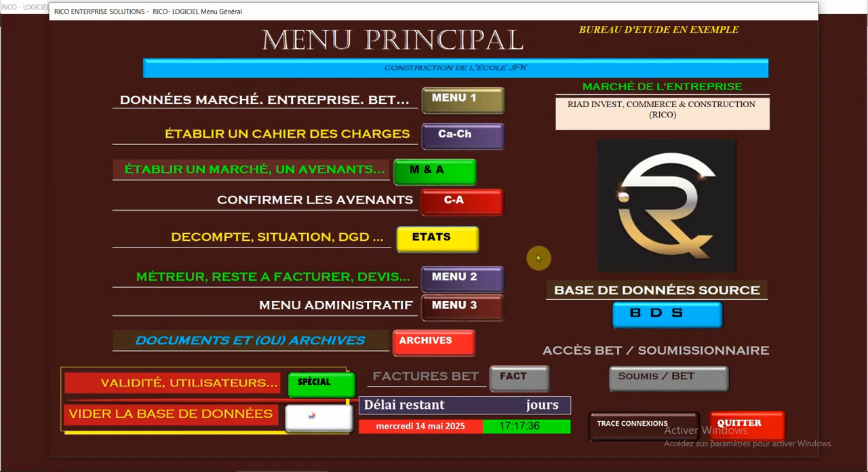
- Review the market data, including the object, market and operation numbers, location and rates, and close the form
left_click(460, 105)
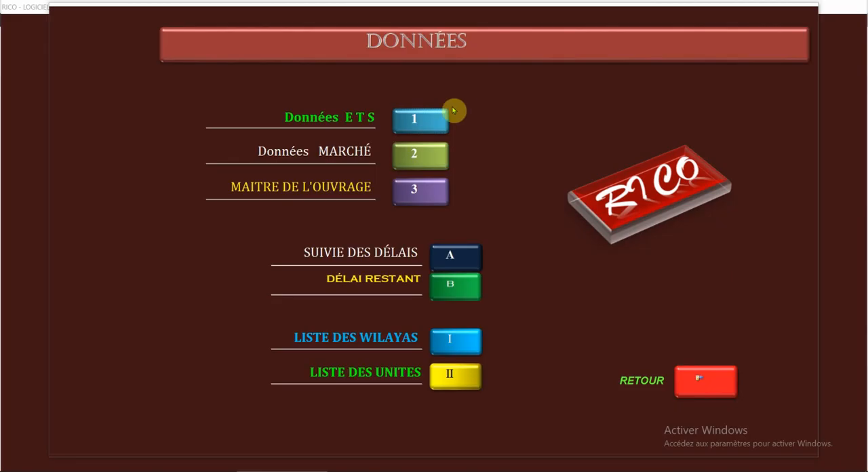
left_click(421, 154)
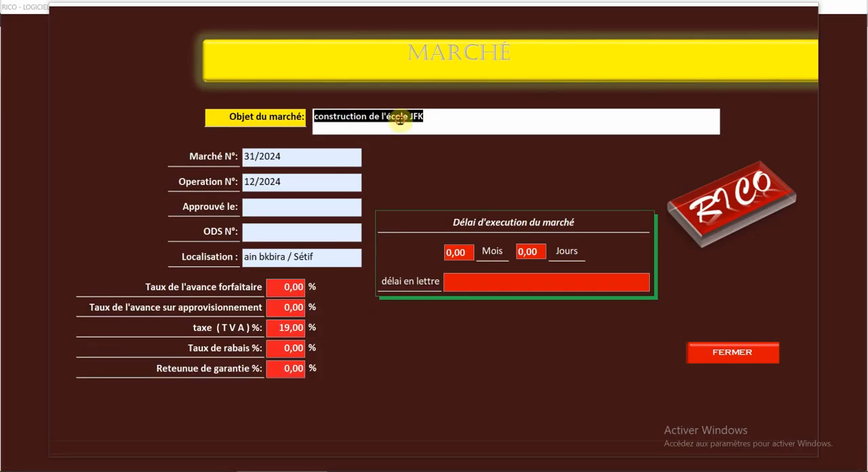
left_click(400, 119)
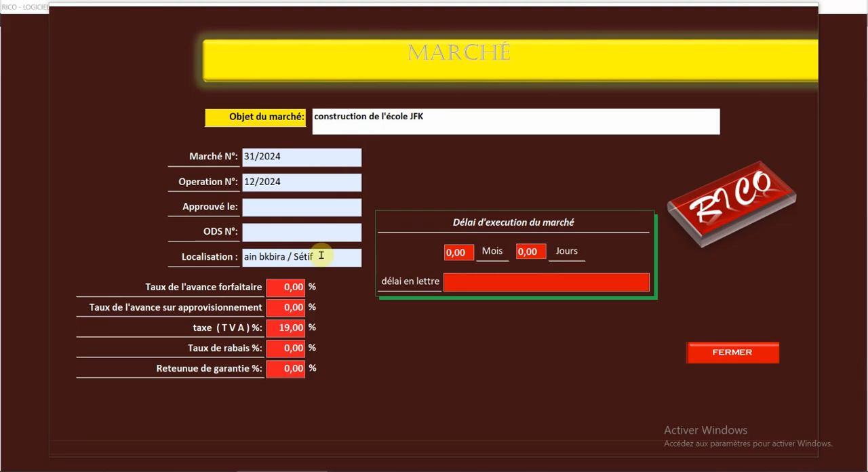
left_click(719, 354)
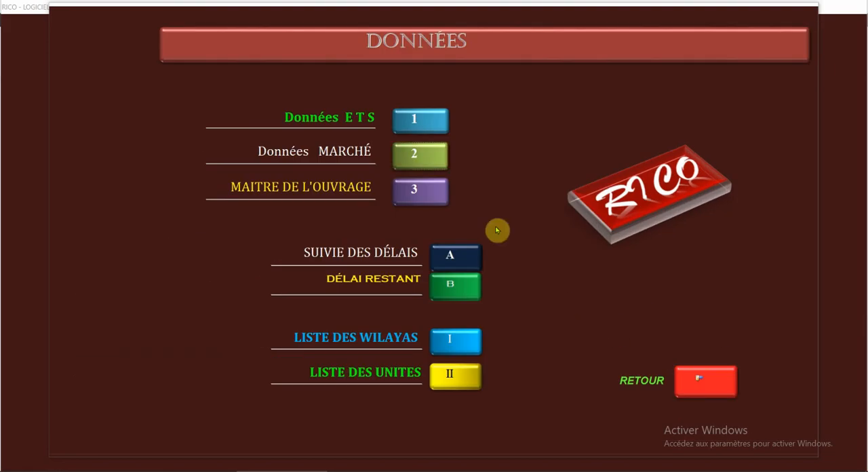
- Review the project owner's contact details and return to the main menu
left_click(414, 190)
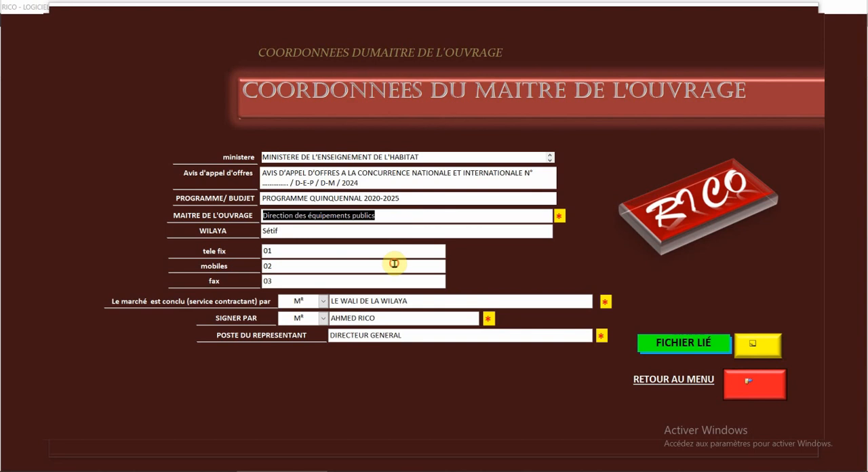
left_click(394, 265)
left_click(747, 387)
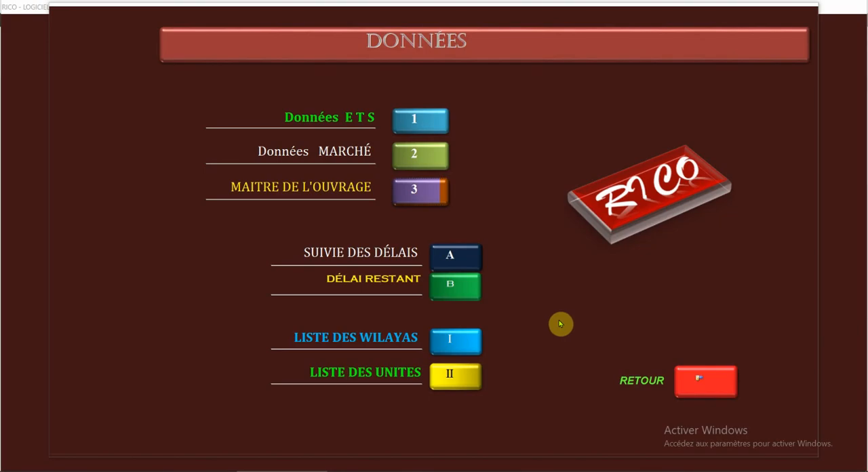
left_click(705, 383)
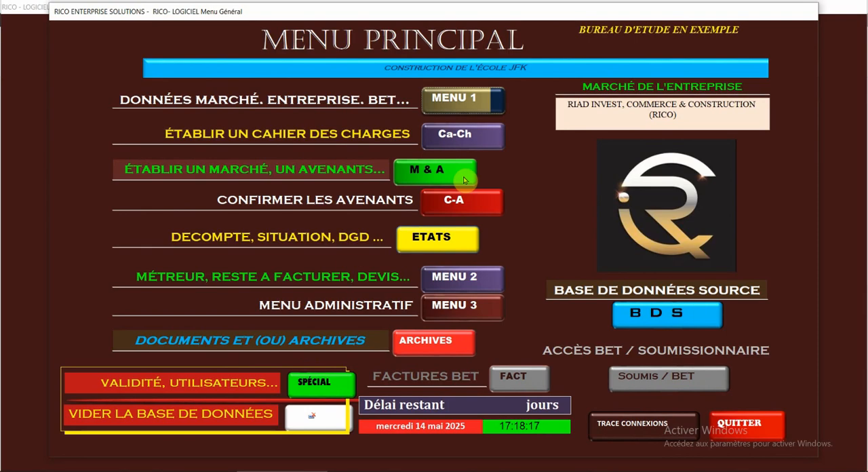
- Open the lots section of the specifications and review the titles of lots 1 to 3
left_click(456, 134)
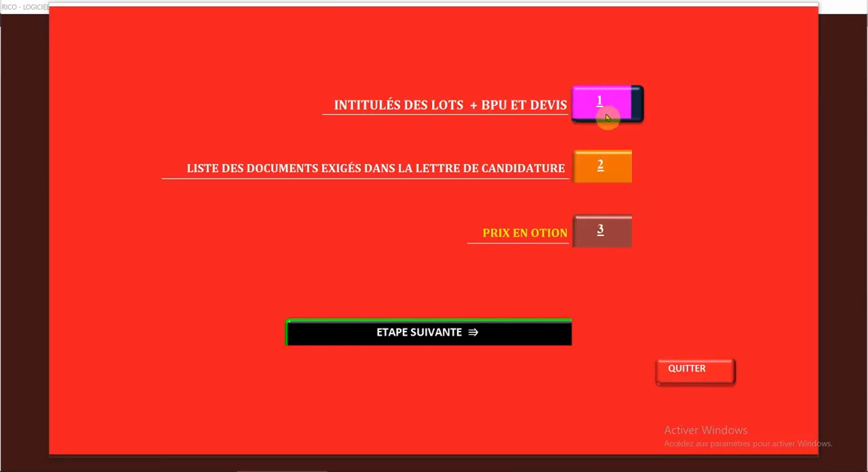
left_click(611, 117)
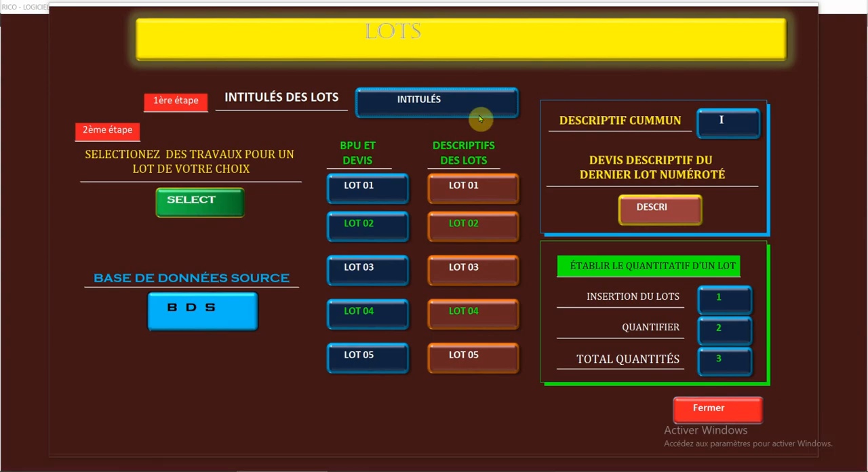
left_click(418, 103)
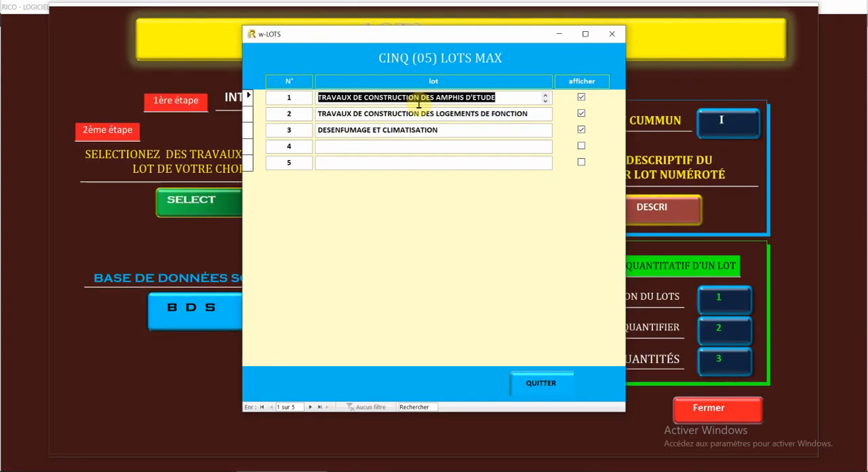
left_click(421, 113)
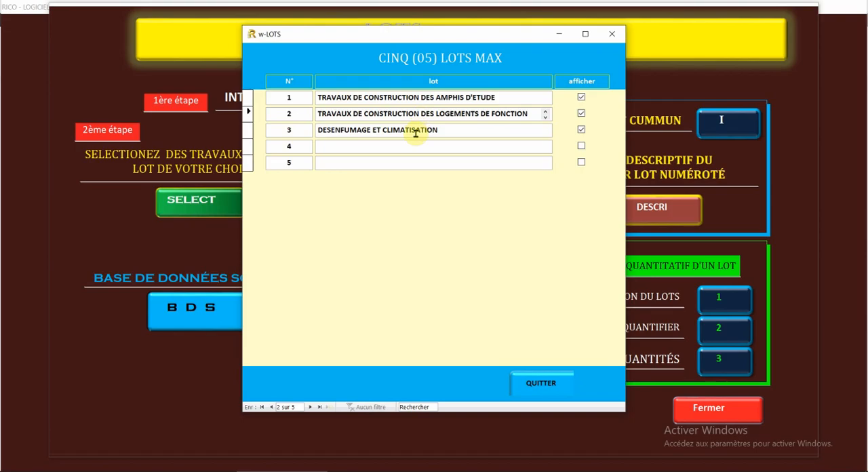
left_click(415, 133)
left_click(542, 385)
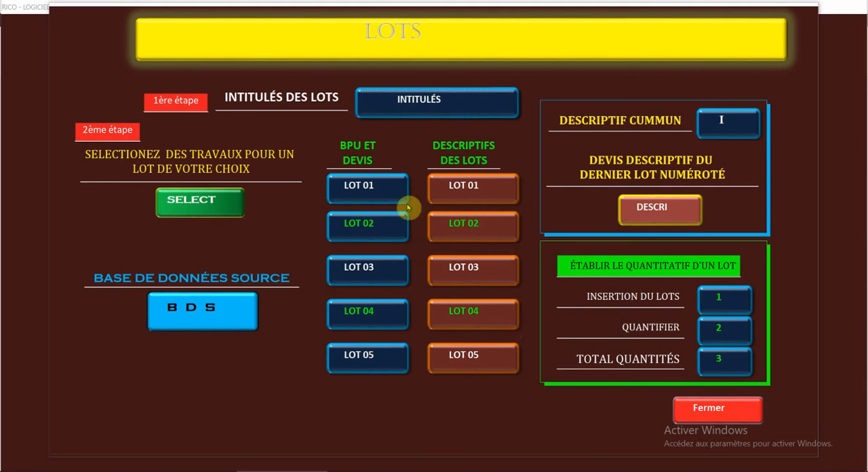
- Inspect the BPU and estimate tables of LOT 01 and LOT 02, closing each one
left_click(193, 208)
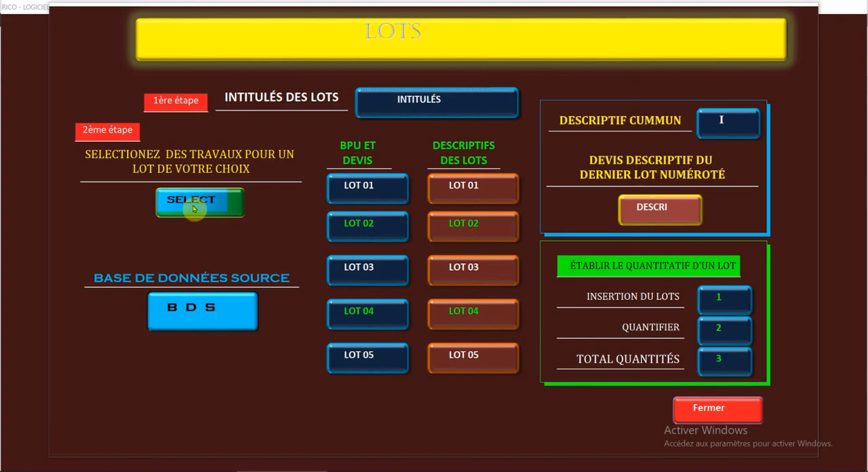
left_click(361, 189)
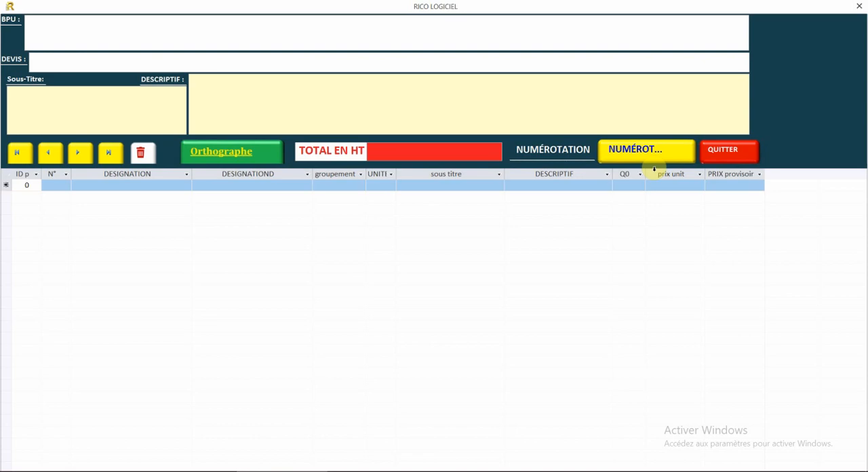
left_click(725, 157)
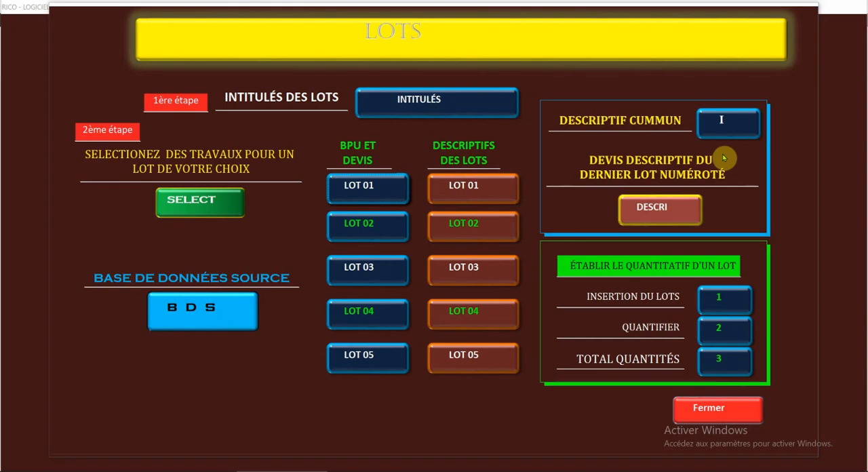
left_click(353, 233)
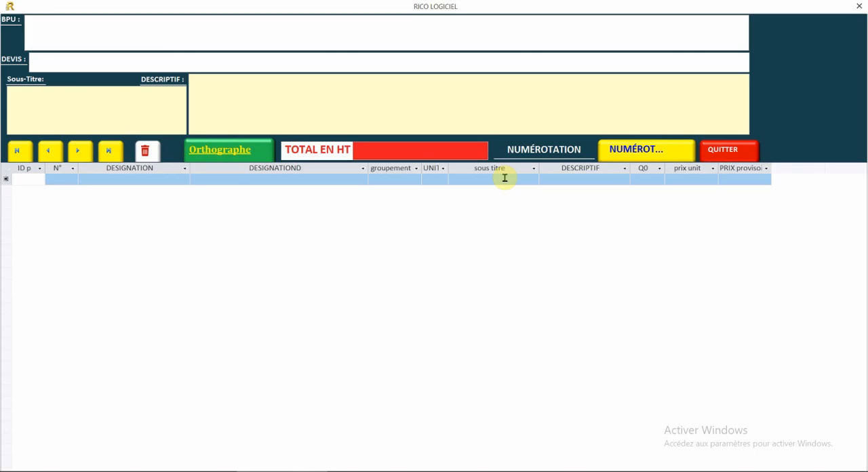
left_click(721, 154)
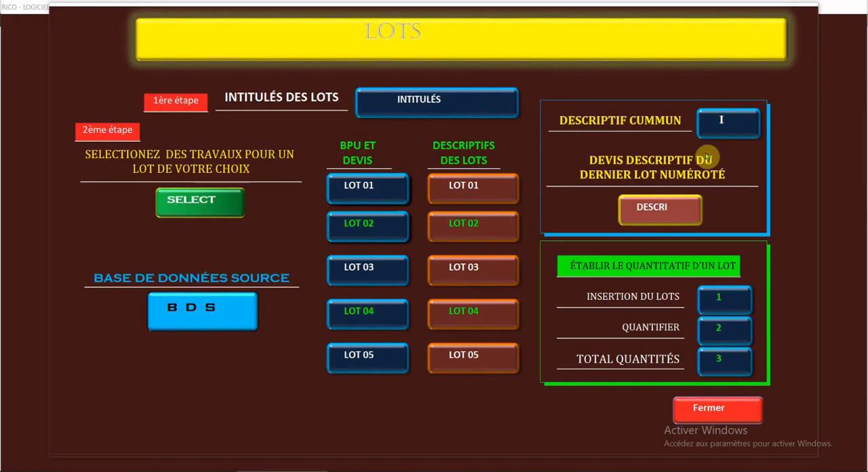
- Open the works selection, browse the article list of the Restauration category, and close the list
left_click(196, 201)
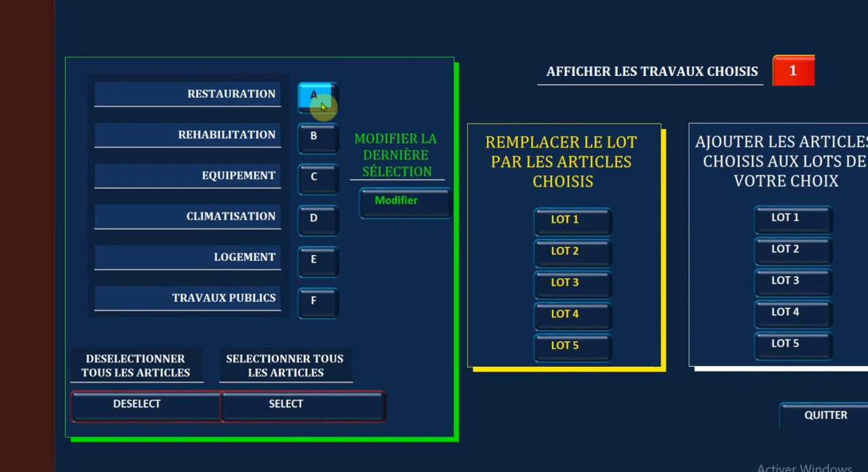
left_click(553, 61)
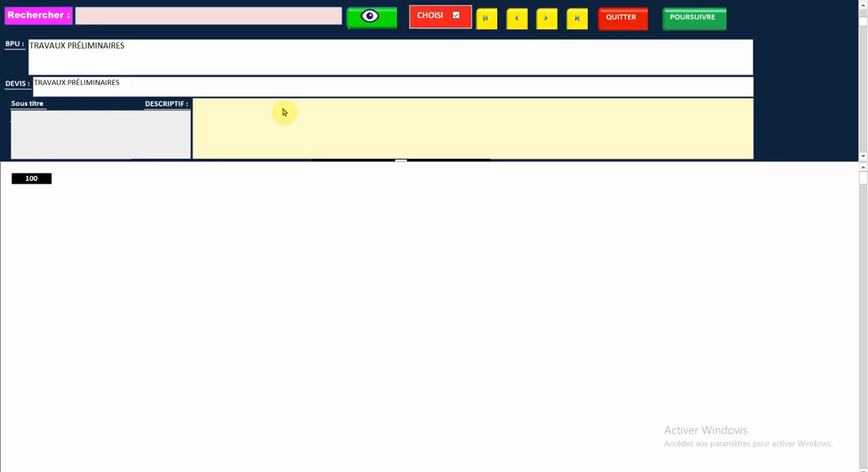
scroll(270, 237, "down", 1)
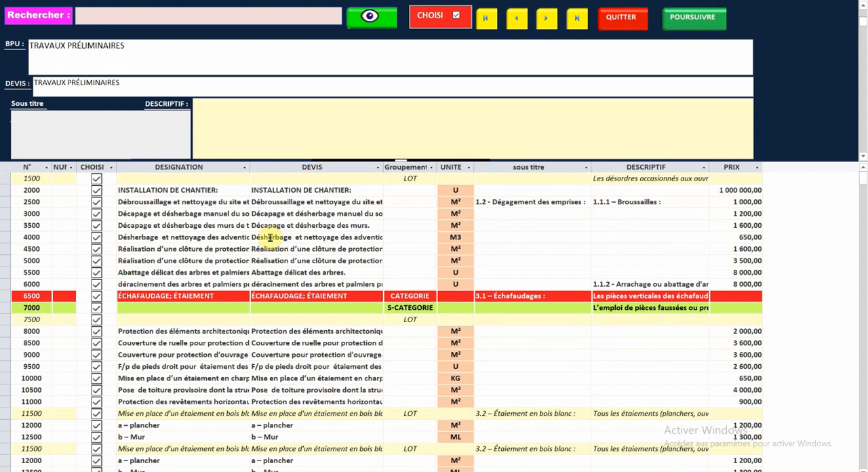
scroll(270, 237, "down", 1)
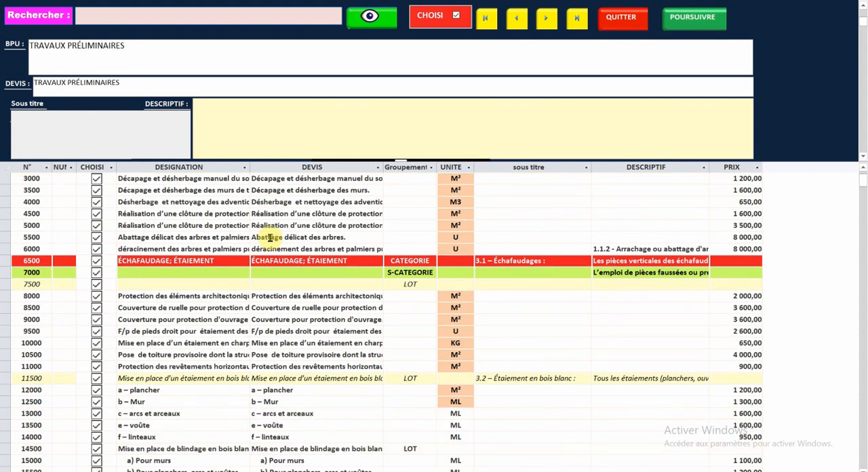
scroll(270, 237, "down", 1)
scroll(270, 237, "down", 2)
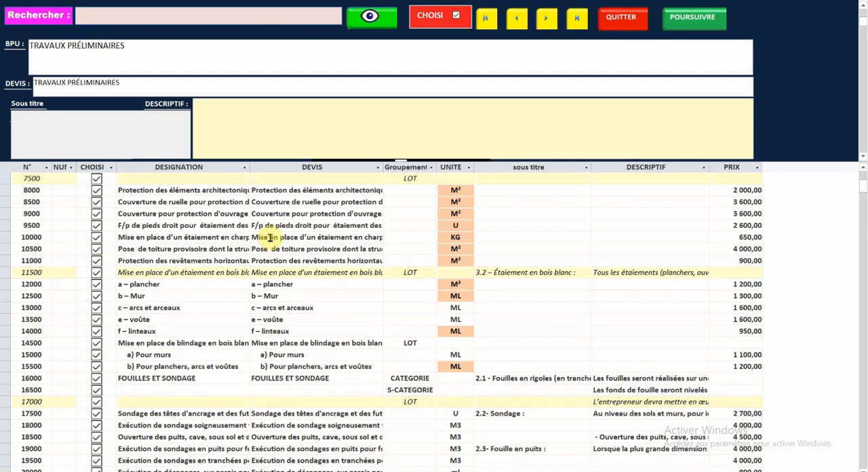
scroll(270, 238, "down", 2)
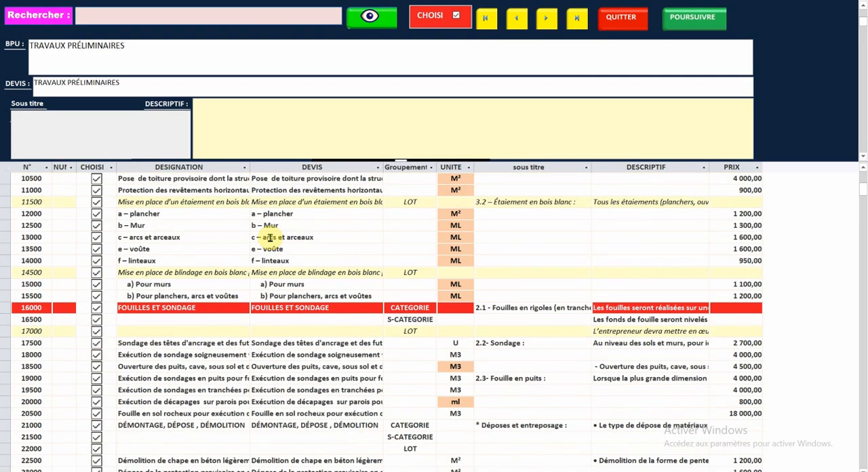
scroll(276, 237, "up", 2)
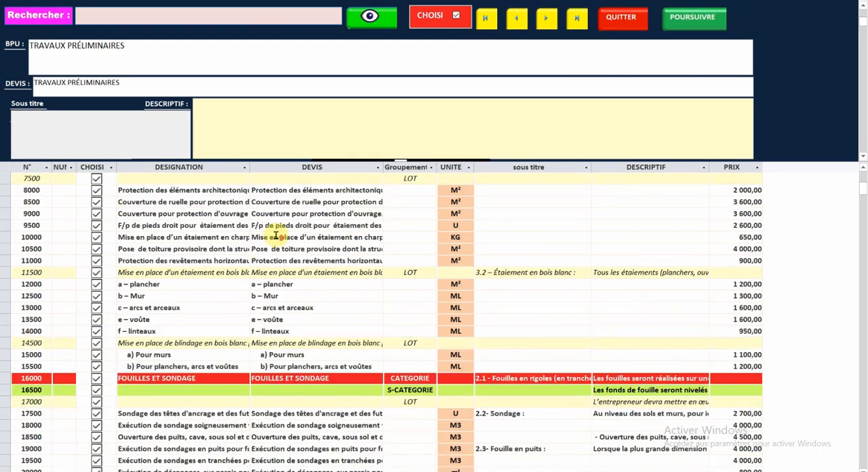
scroll(276, 235, "up", 3)
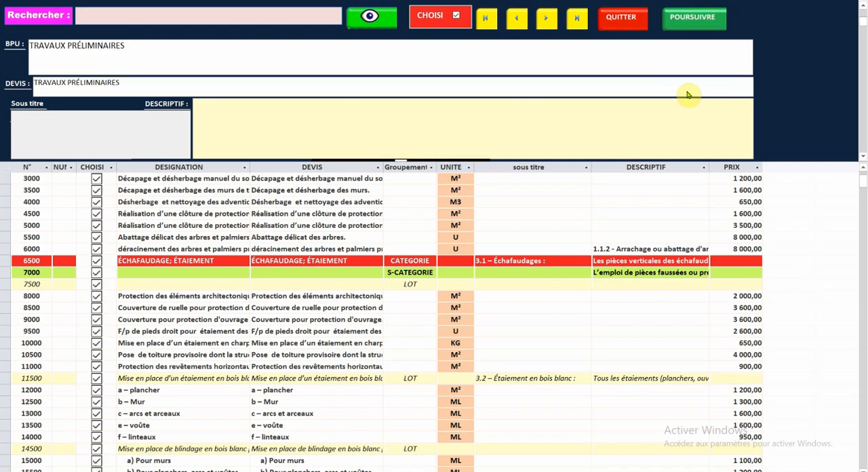
left_click(620, 20)
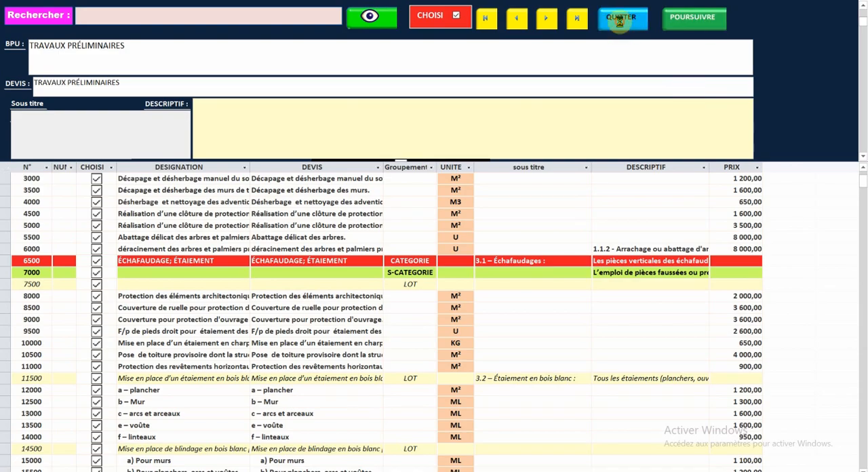
- Browse the article list of the Equipement category and close it
left_click(281, 178)
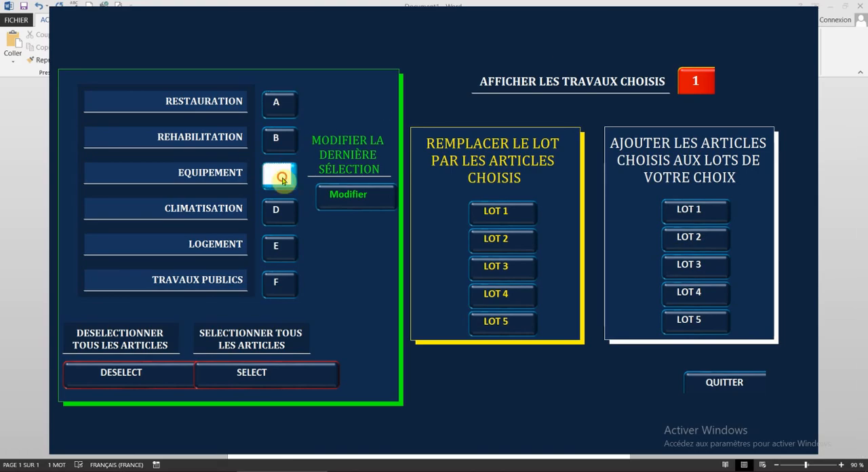
scroll(292, 239, "down", 3)
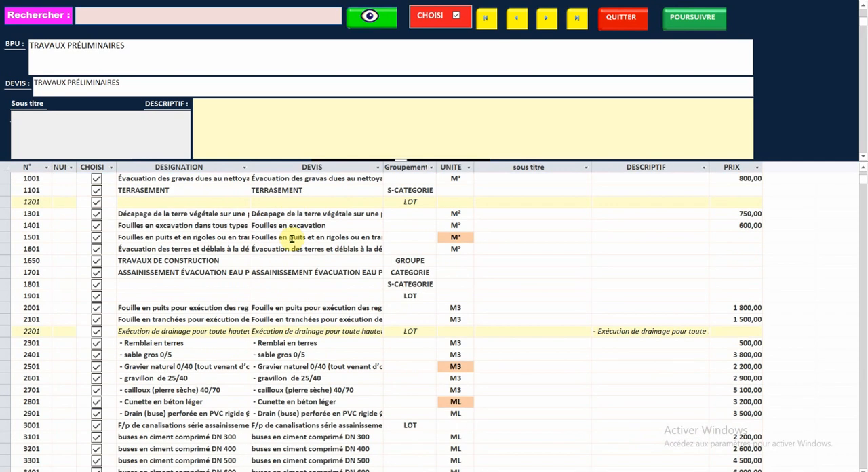
scroll(292, 239, "down", 3)
scroll(292, 238, "up", 3)
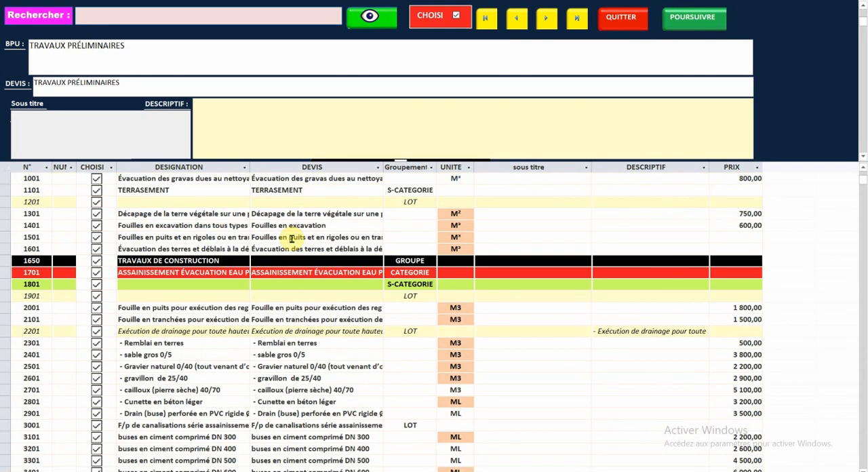
scroll(291, 239, "up", 3)
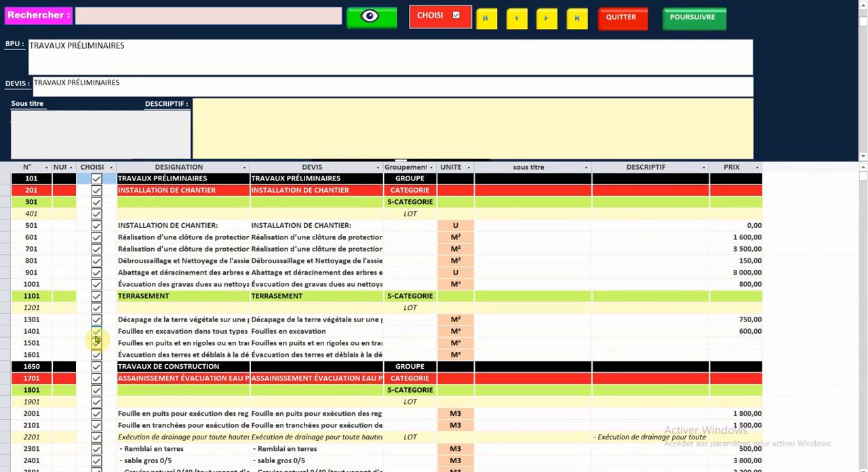
left_click(618, 20)
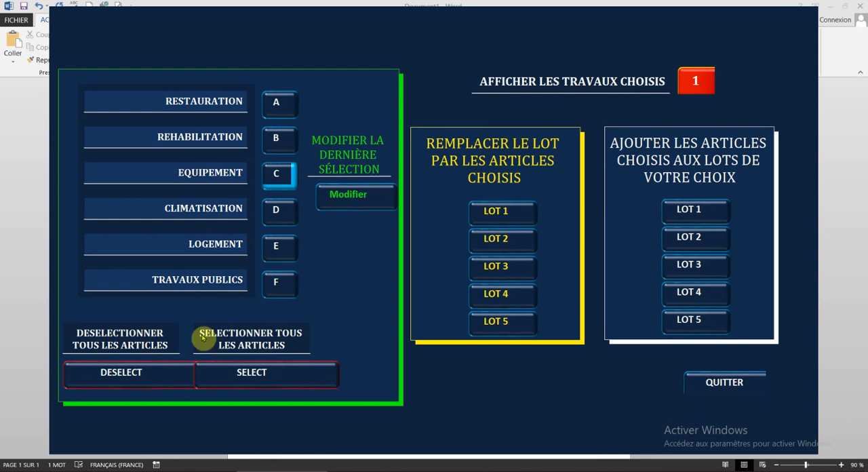
- Deselect all previously chosen articles and open the article list of the Equipement category
left_click(166, 373)
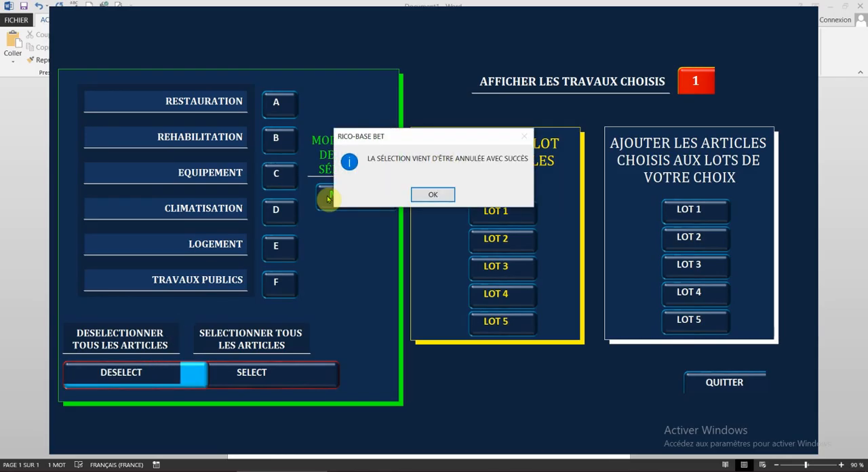
left_click(433, 195)
left_click(278, 176)
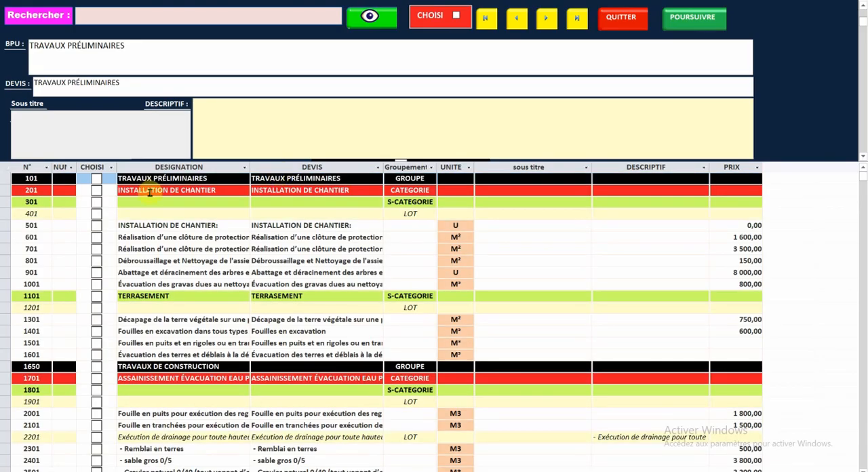
- Choose articles 501, 701, 801 and 1001 under INSTALLATION DE CHANTIER
left_click(96, 228)
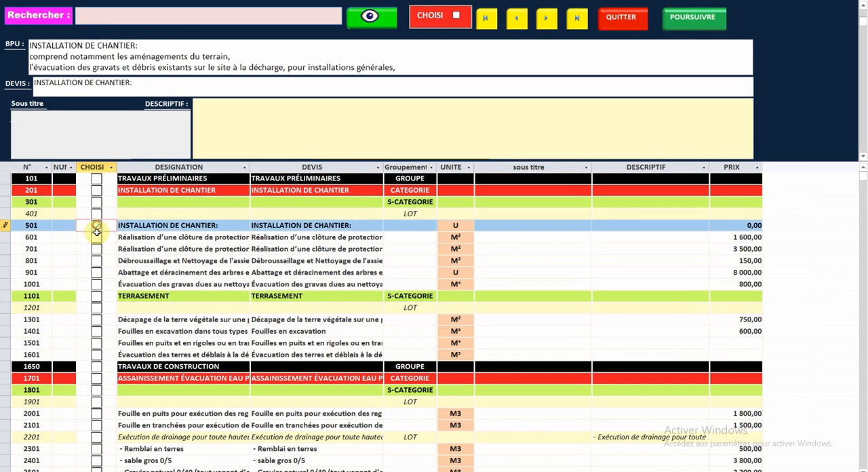
left_click(96, 249)
left_click(96, 261)
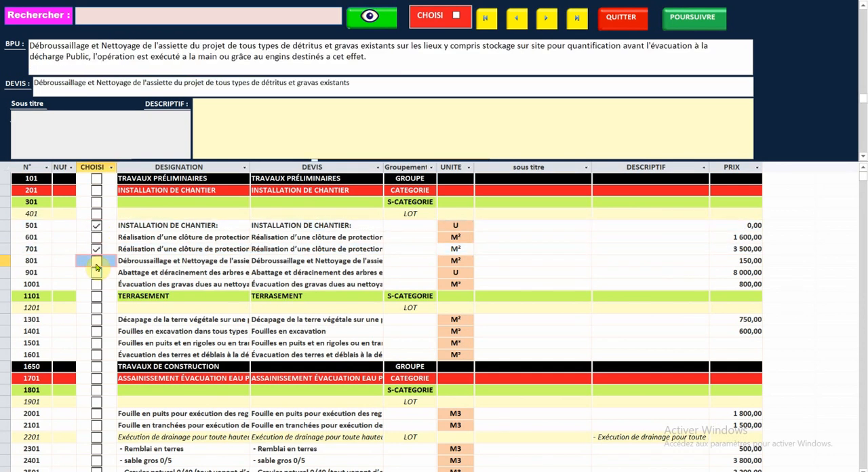
left_click(97, 285)
left_click(97, 285)
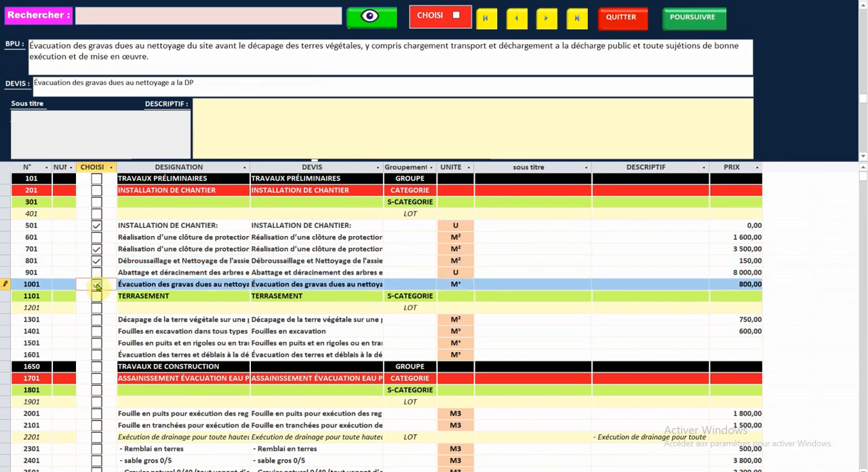
- Choose the heading rows 401, 301, 201 and 101 above the selected INSTALLATION DE CHANTIER articles
left_click(97, 214)
left_click(96, 212)
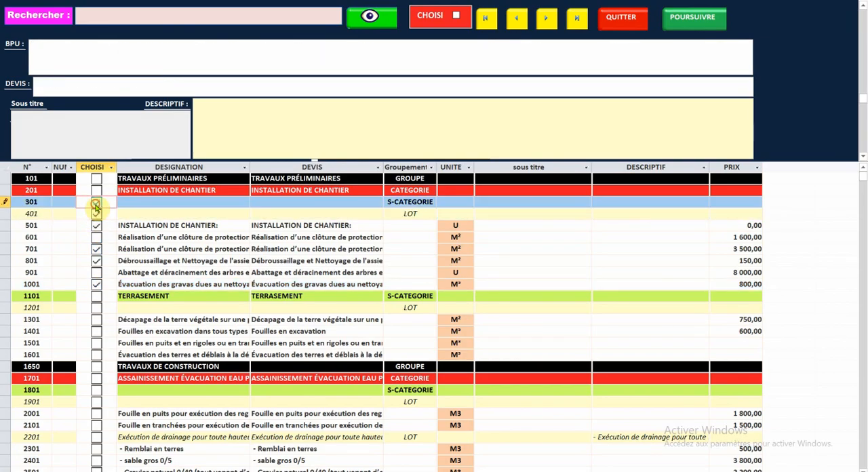
left_click(96, 202)
left_click(96, 192)
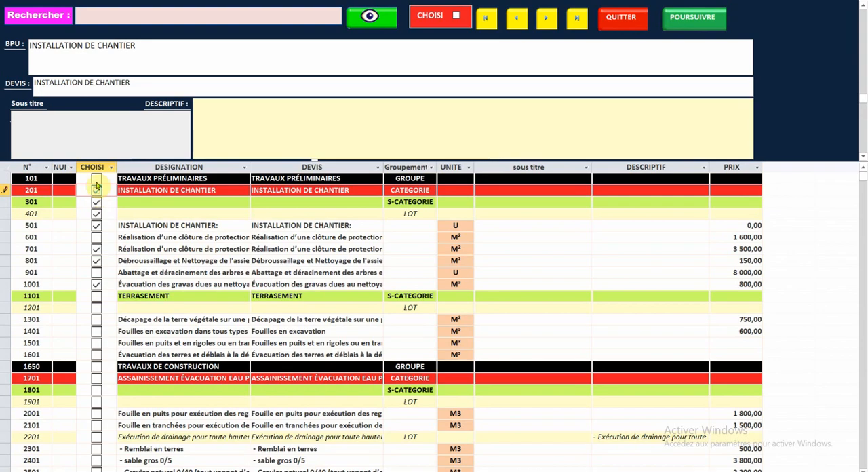
left_click(96, 179)
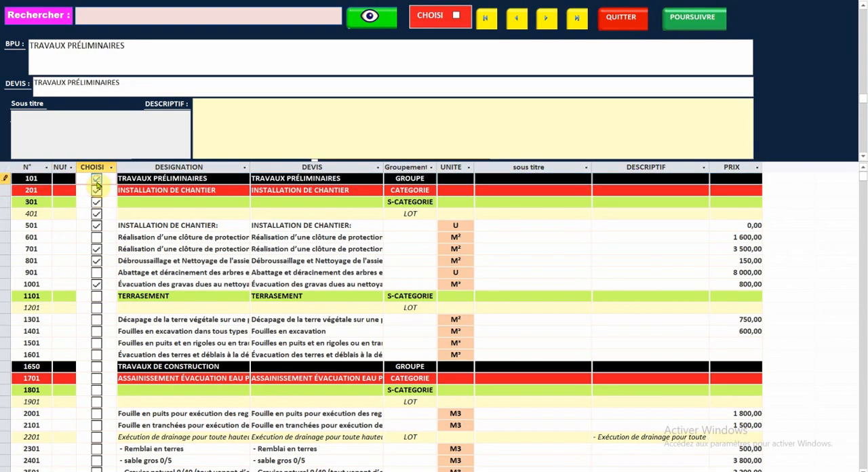
- Choose the TERRASEMENT headings 1101 and 1201 together with excavation articles 1501 and 1601
left_click(96, 296)
left_click(95, 308)
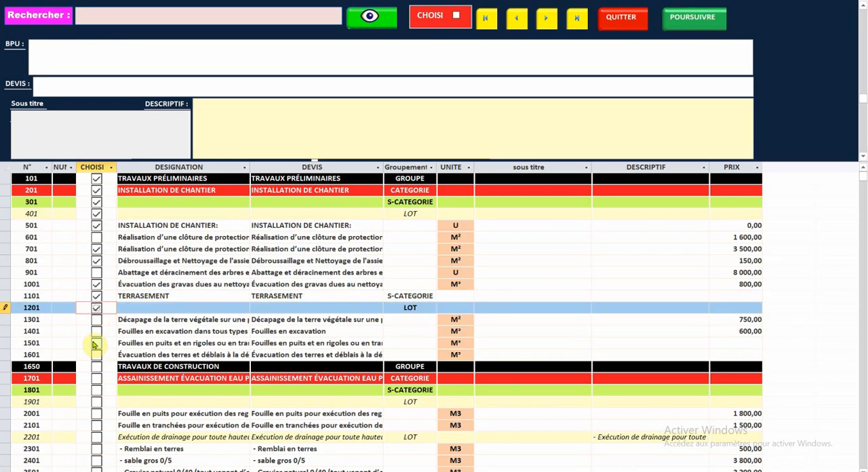
left_click(97, 343)
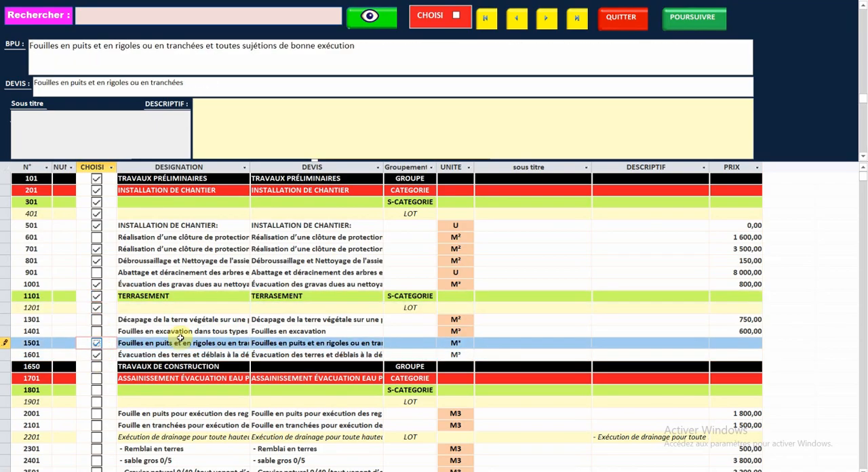
- Choose the TRAVAUX DE CONSTRUCTION headings 1650, 1701, 1801 and 1901 with trench and pit articles 2001 and 2101
scroll(254, 312, "down", 4)
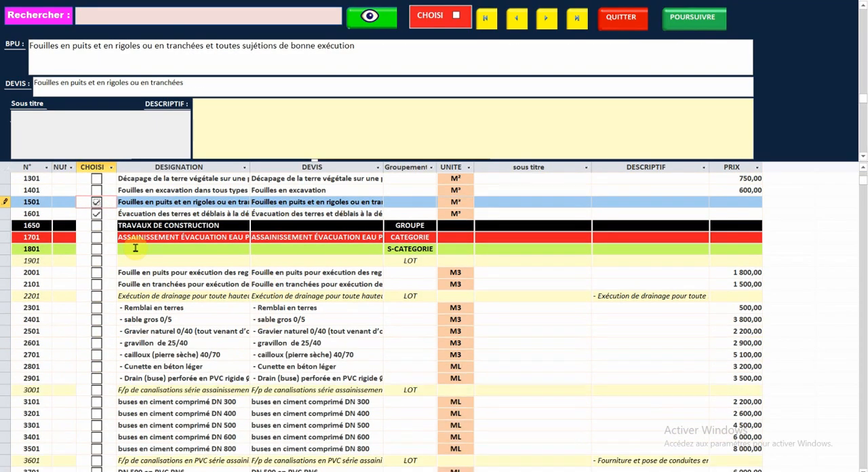
left_click(97, 228)
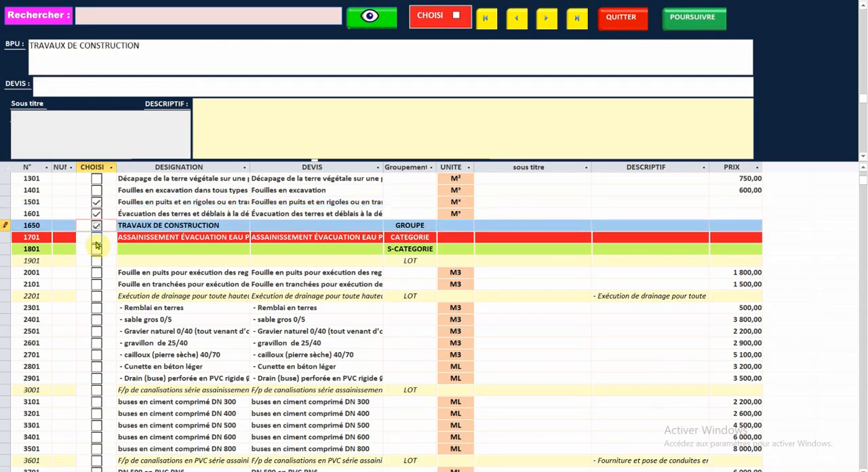
left_click(97, 241)
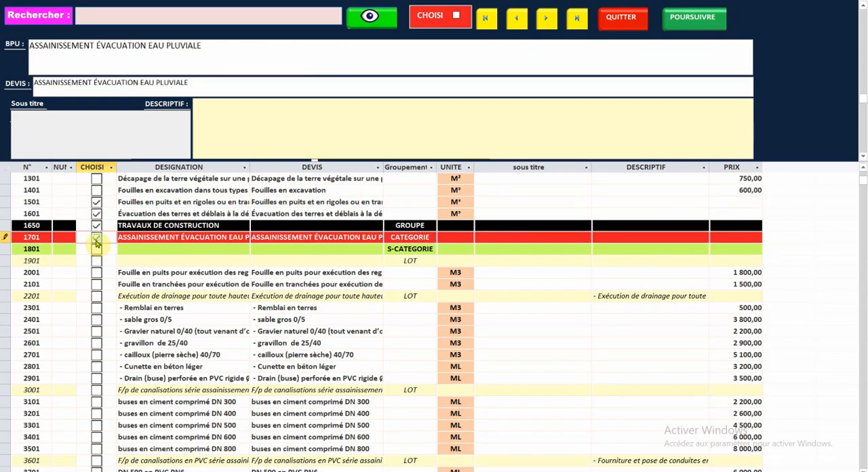
left_click(97, 248)
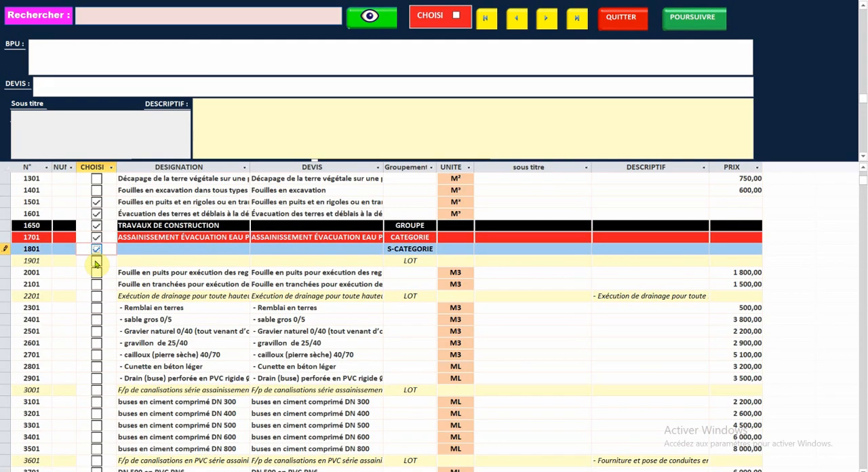
left_click(96, 262)
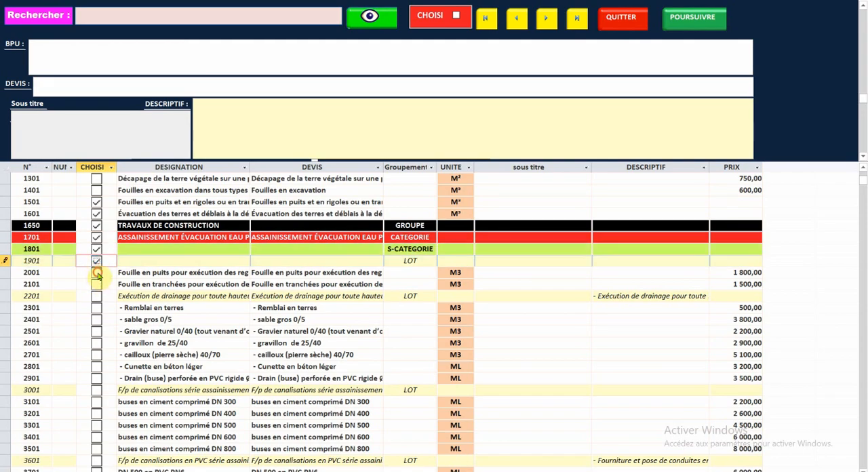
left_click(97, 273)
left_click(97, 285)
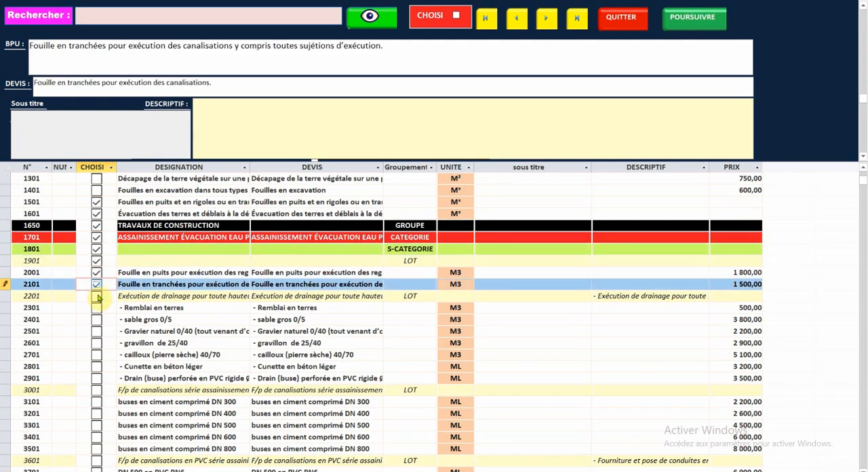
- Choose the pipework heading 3001 with the compressed cement pipes DN 400 and DN 500
left_click(96, 390)
scroll(112, 363, "down", 2)
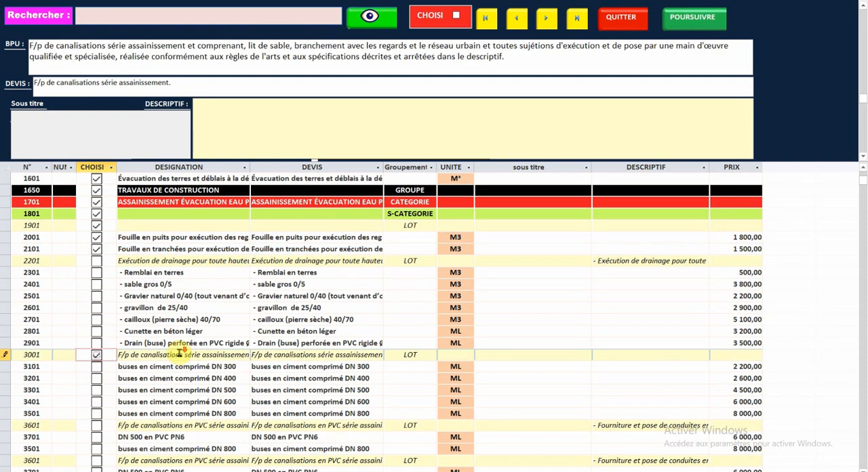
left_click(97, 342)
left_click(96, 355)
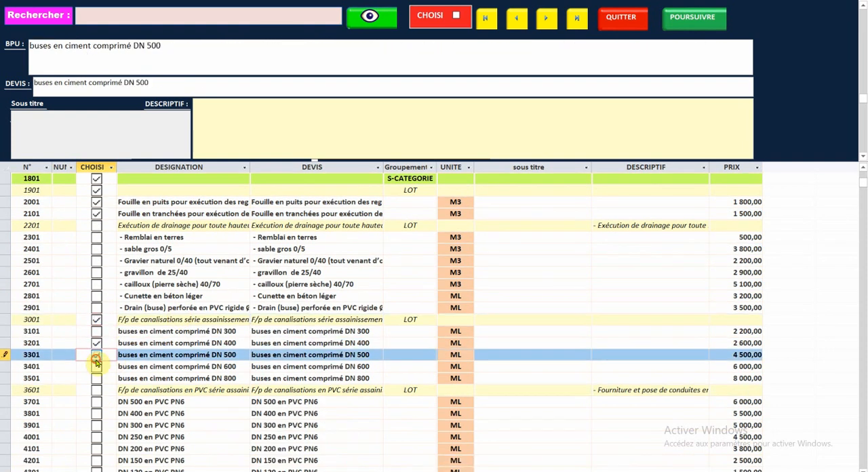
- Continue through the chosen works list and replace the content of LOT 1 with the chosen articles
left_click(685, 17)
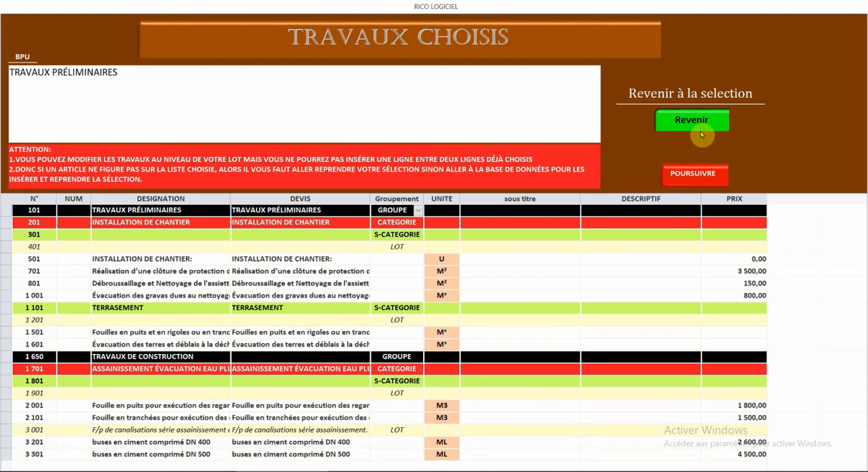
left_click(344, 319)
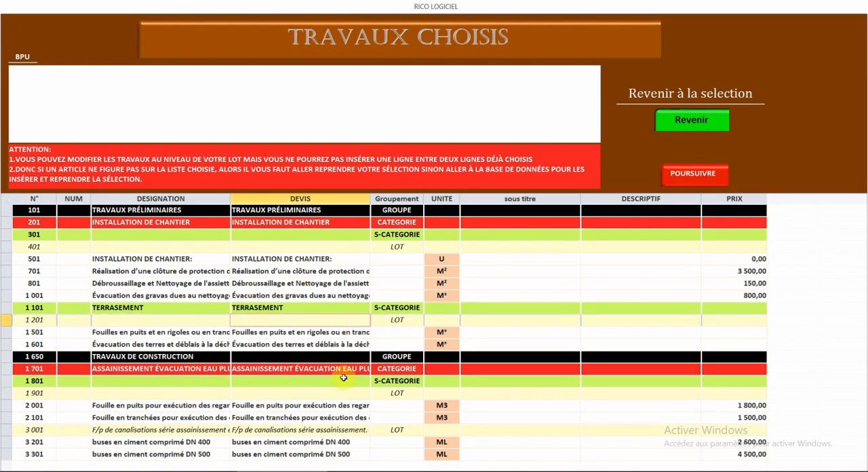
left_click(697, 176)
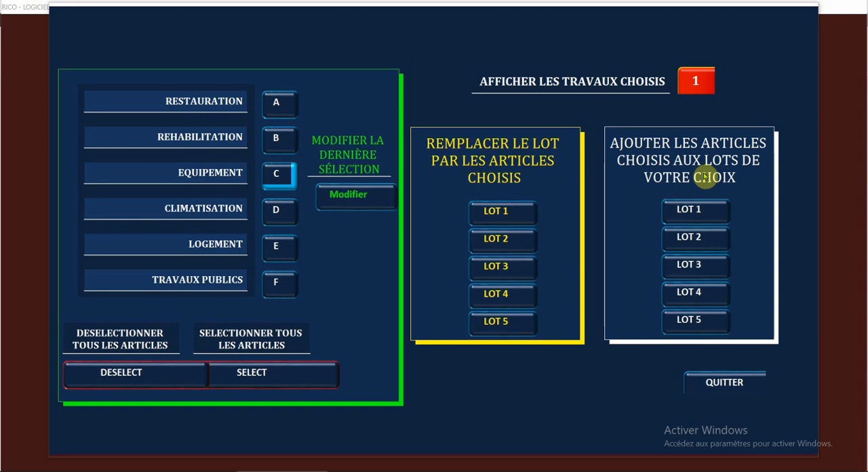
left_click(493, 216)
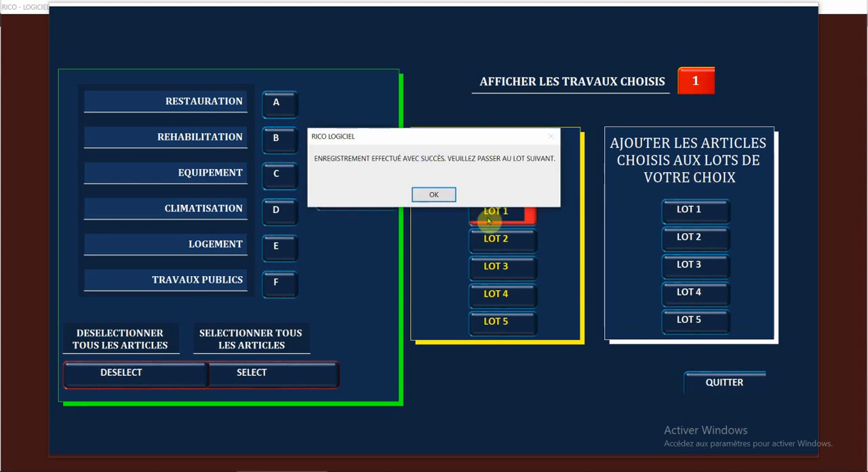
left_click(432, 196)
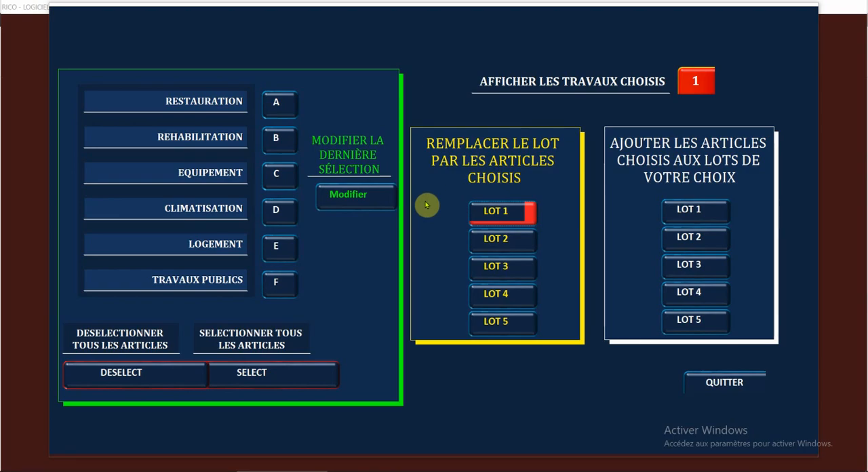
- Return to the lots section, review the BPU and estimate table of LOT 01, and close it
left_click(721, 385)
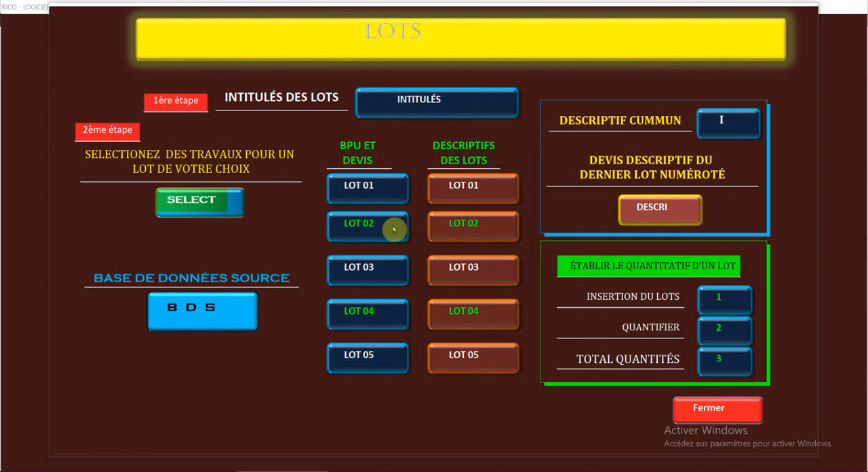
left_click(358, 188)
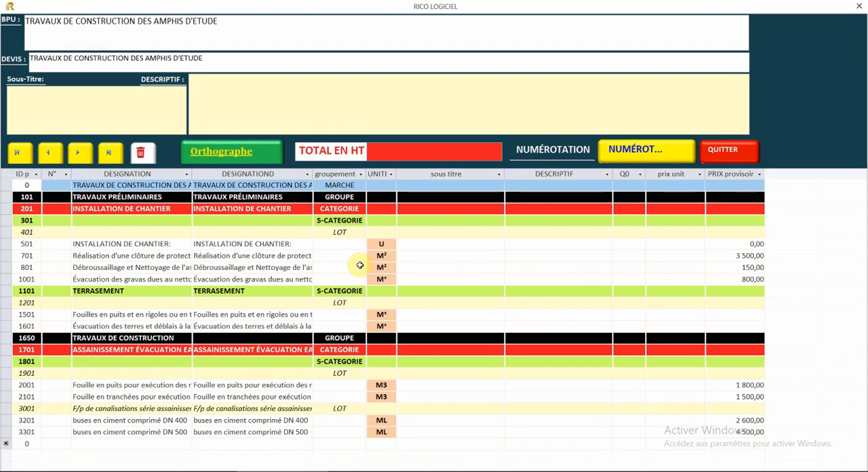
left_click(732, 156)
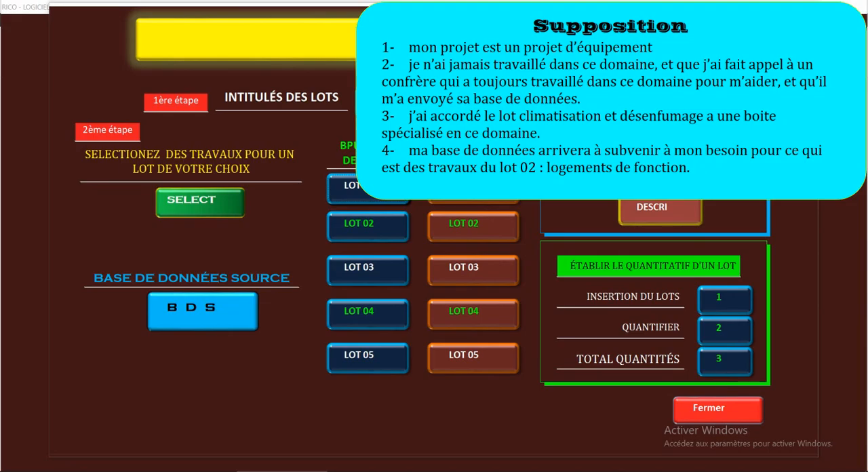
- Open the source database's location, enter the BASE DE DONNEES POUR LES PROJETS D'EQUIPEMENTS folder, and widen the name column
left_click(202, 309)
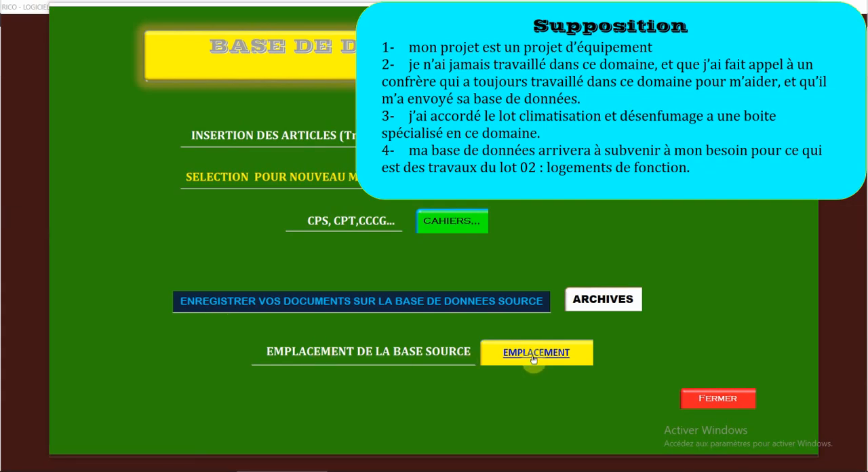
left_click(533, 358)
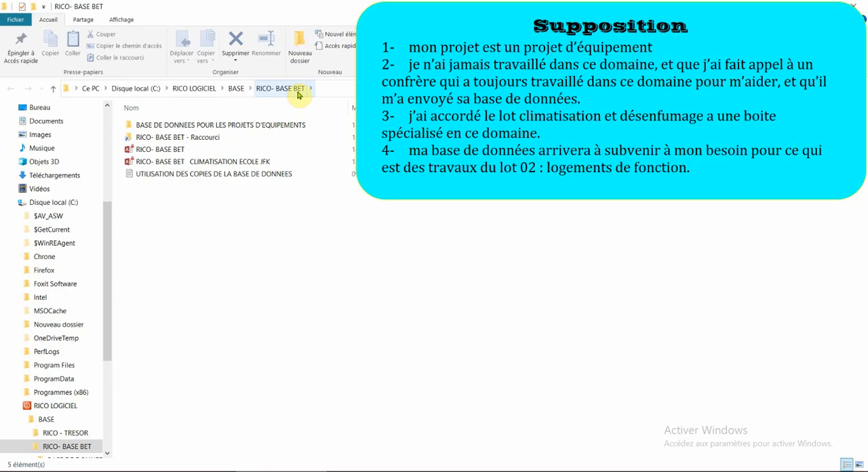
left_click(265, 128)
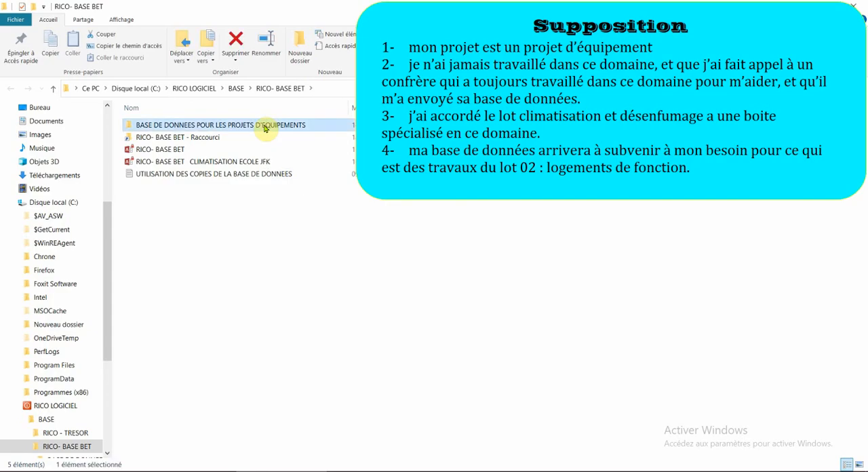
double_click(266, 127)
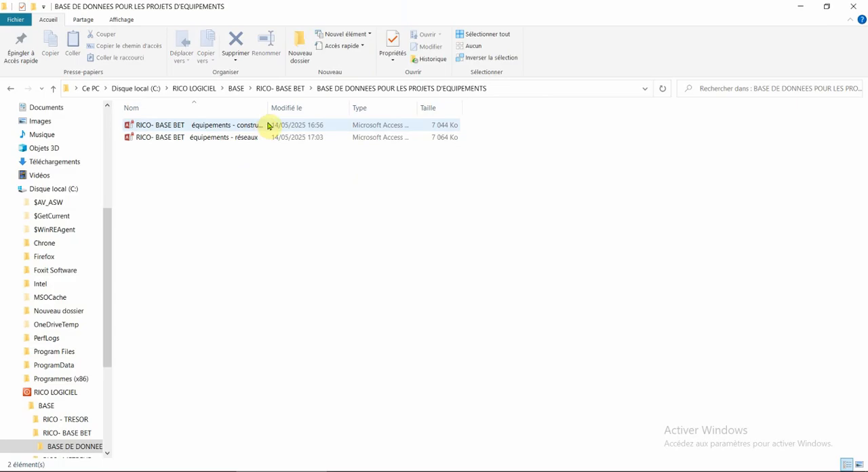
left_click_drag(270, 103, 367, 117)
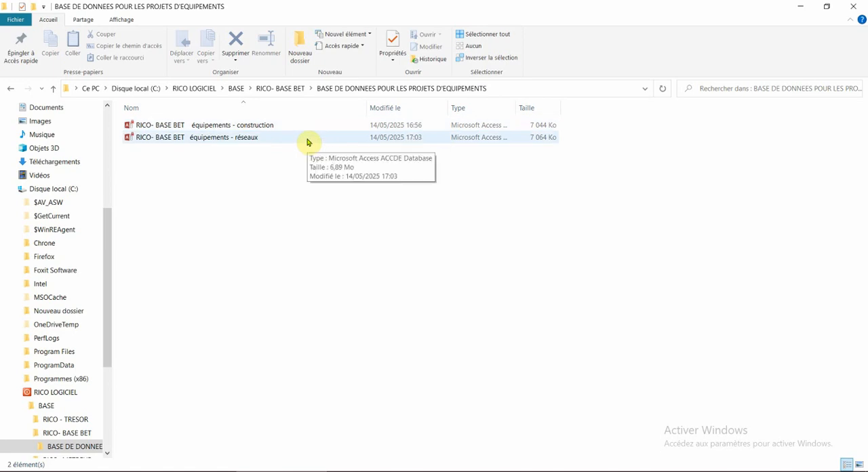
- Open the "RICO- BASE BET équipements - construction" database, view its works categories, and return to the source database window
double_click(258, 132)
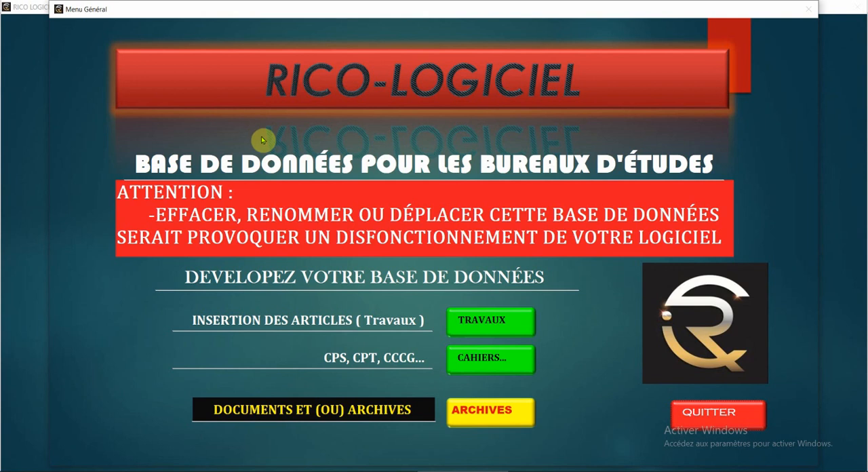
left_click(468, 320)
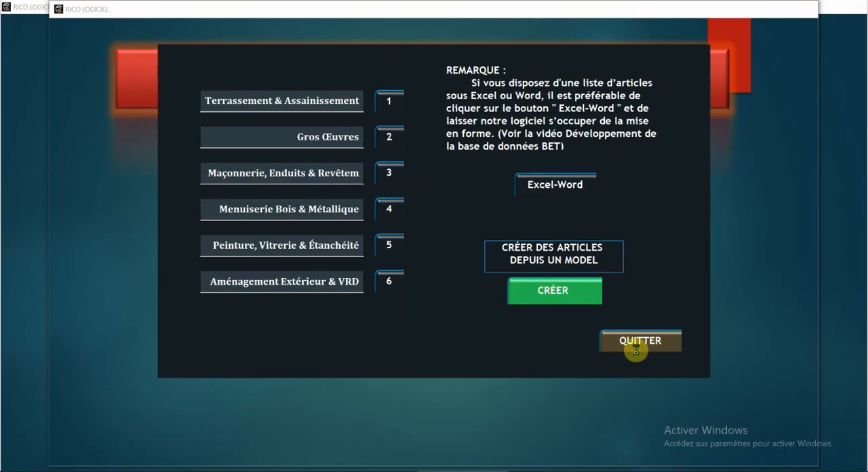
left_click(696, 373)
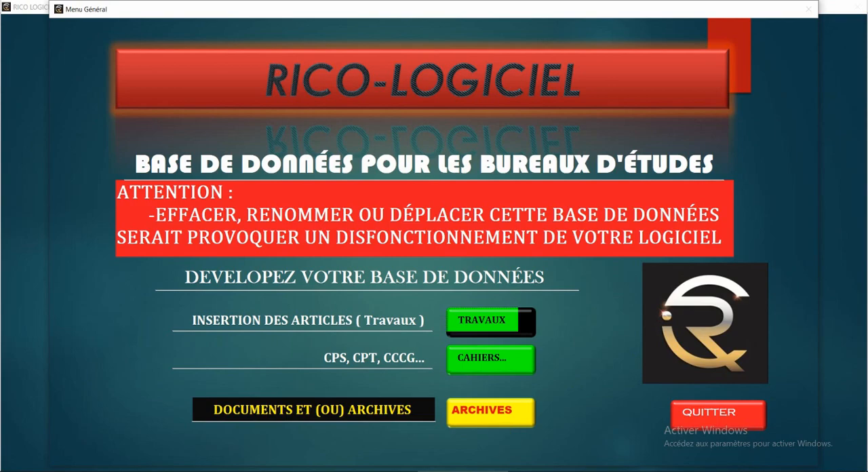
left_click(367, 471)
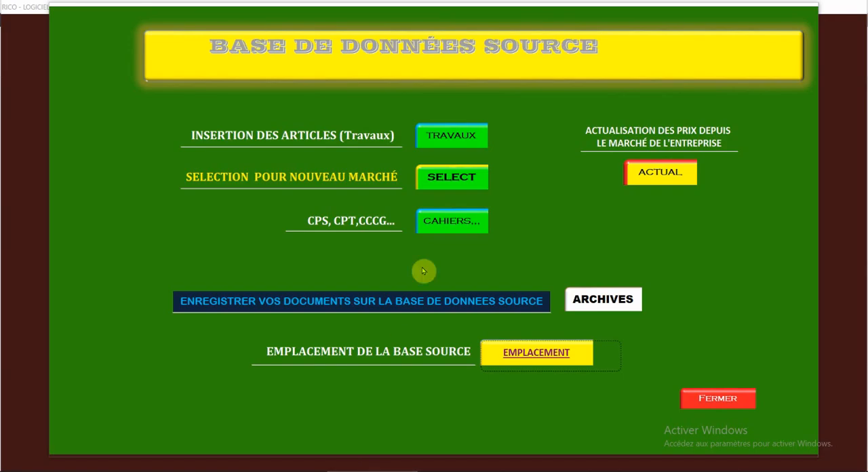
- View the works categories offered for lot selection, and quit the open construction equipment database
left_click(708, 399)
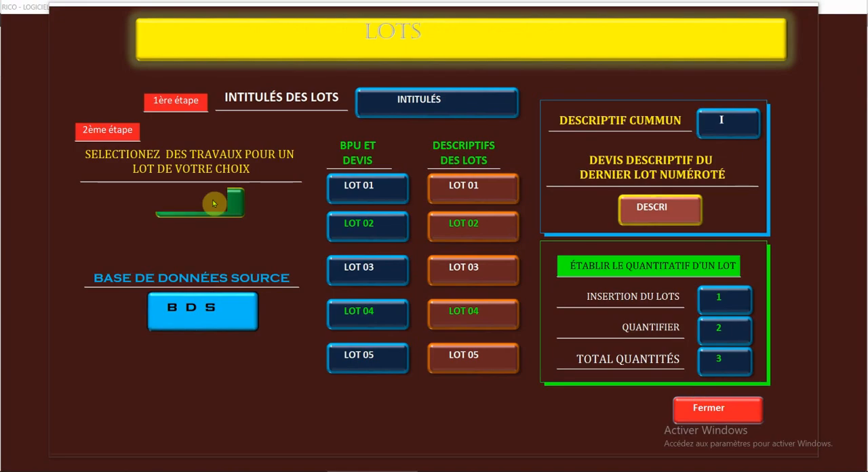
left_click(194, 199)
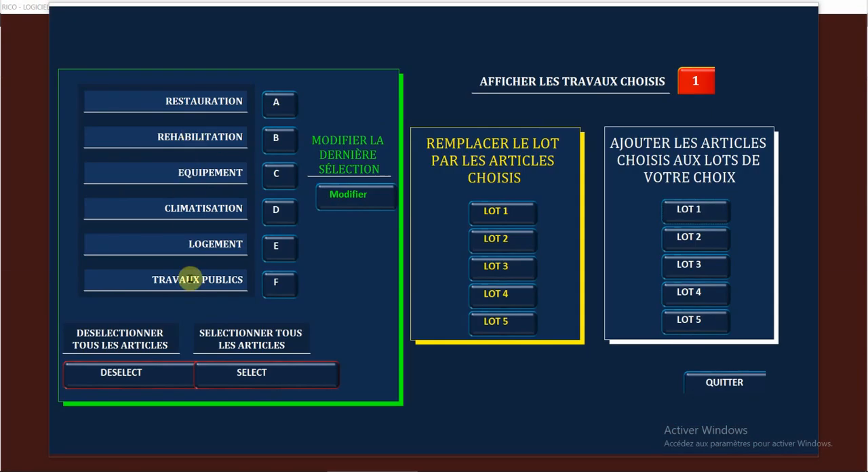
left_click(463, 471)
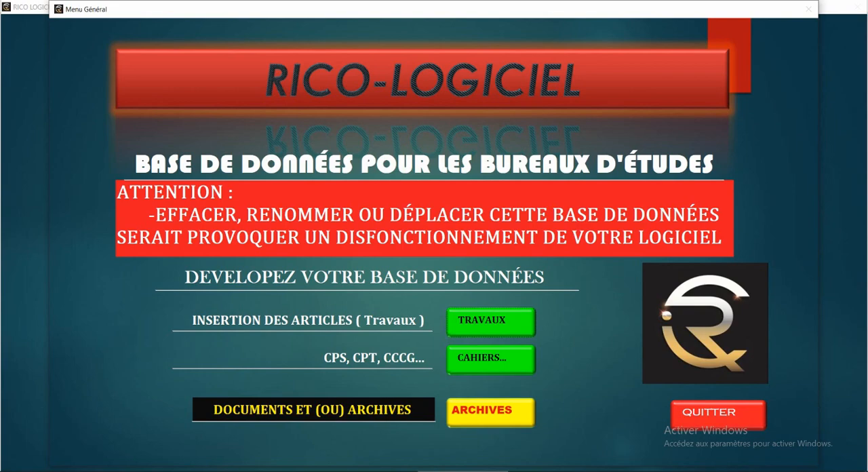
left_click(709, 414)
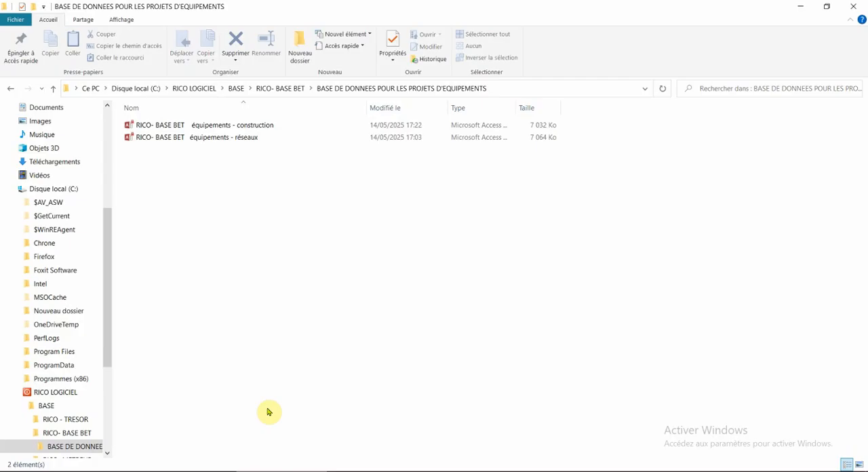
- Open the "RICO- BASE BET équipements - réseaux" database, view its works categories, and close it
left_click(188, 139)
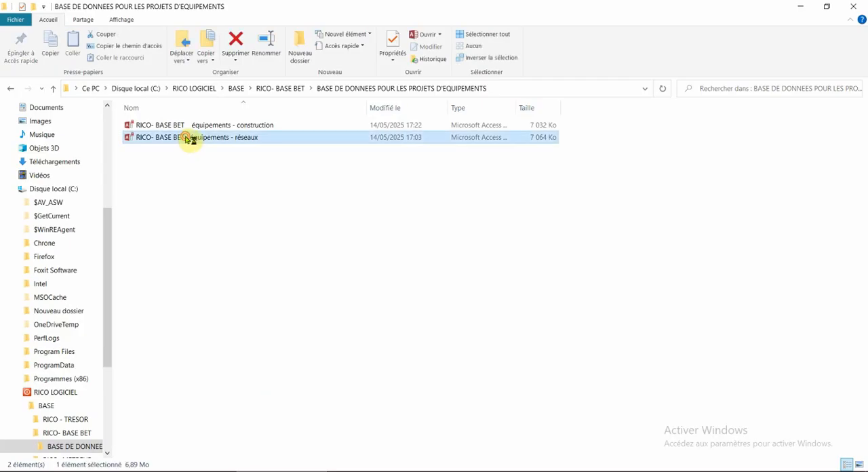
double_click(188, 139)
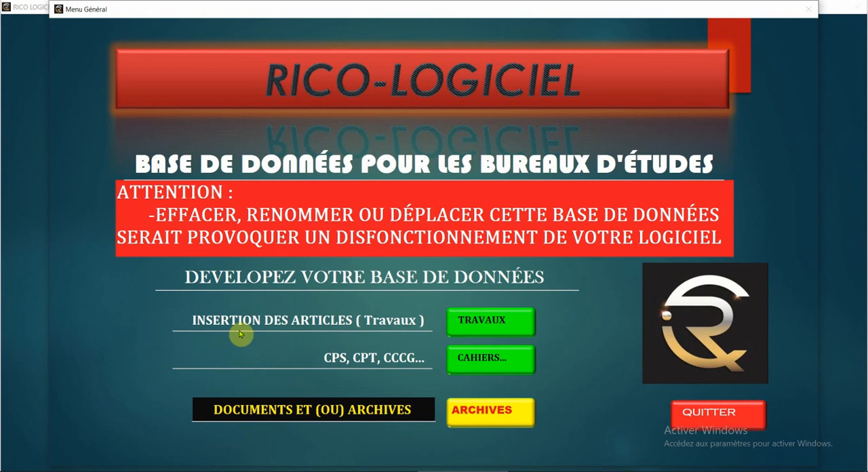
left_click(483, 321)
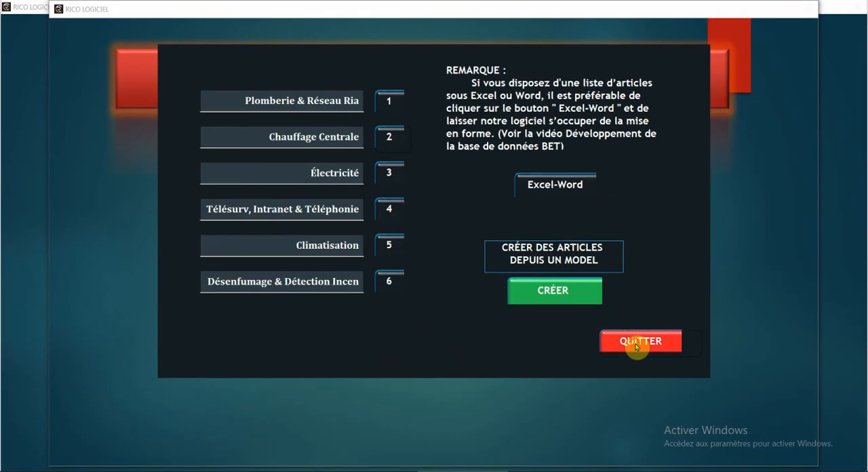
left_click(637, 345)
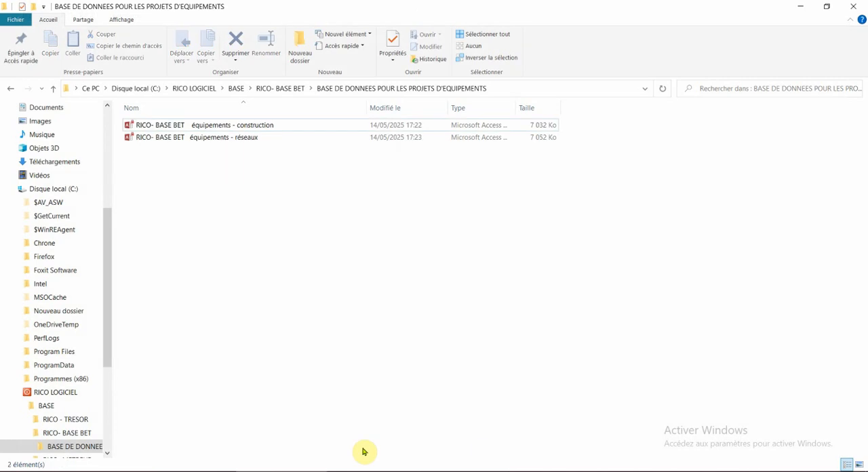
- Go up to the RICO- BASE BET folder and read the "UTILISATION DES COPIES DE LA BASE DE DONNEES" text file, closing it when done
left_click(52, 90)
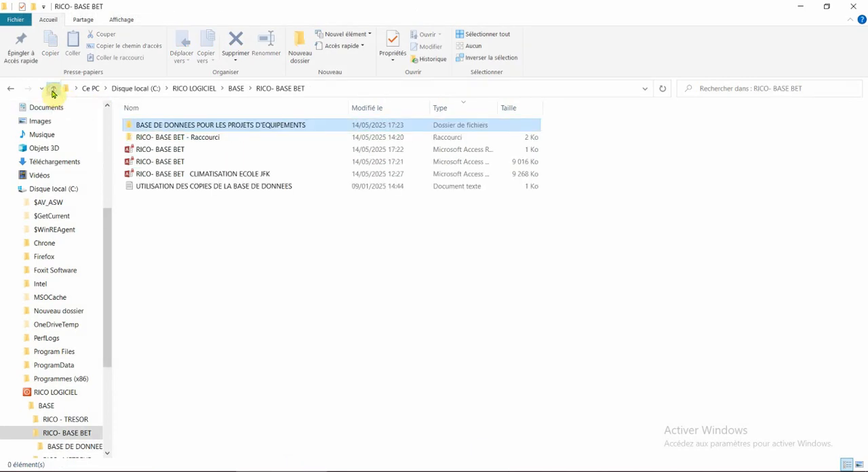
double_click(156, 188)
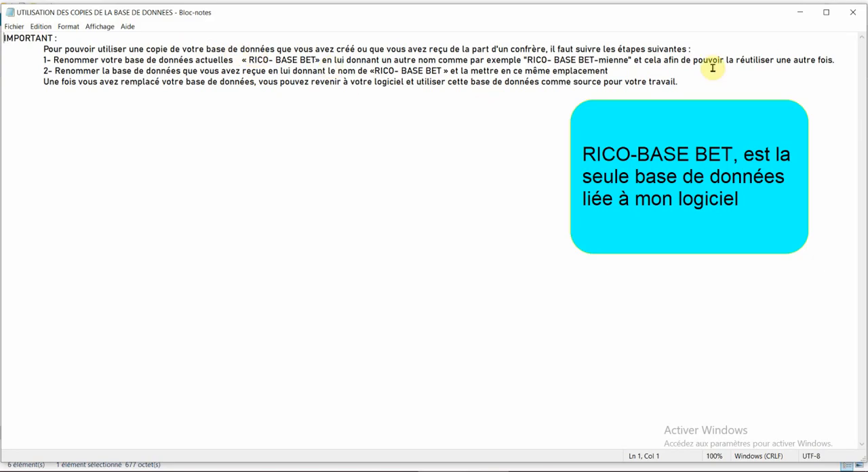
left_click(858, 18)
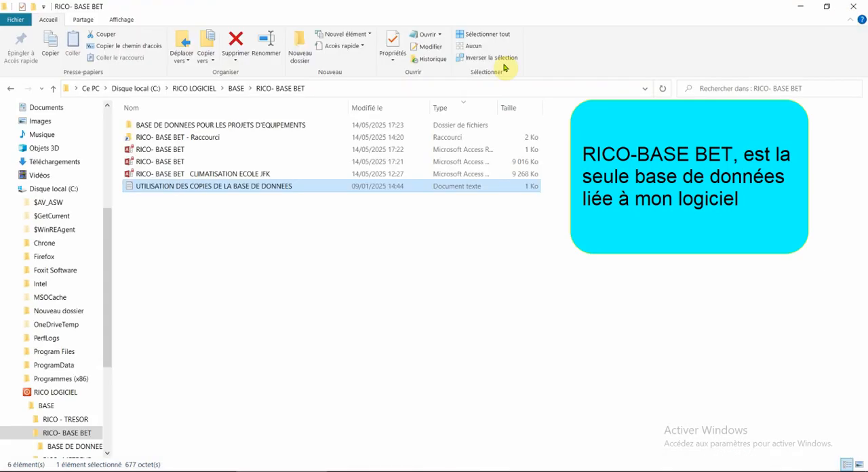
- Copy the "RICO- BASE BET équipements - construction" database from the BASE DE DONNEES POUR LES PROJETS D'EQUIPEMENTS folder into the parent RICO- BASE BET folder
double_click(173, 127)
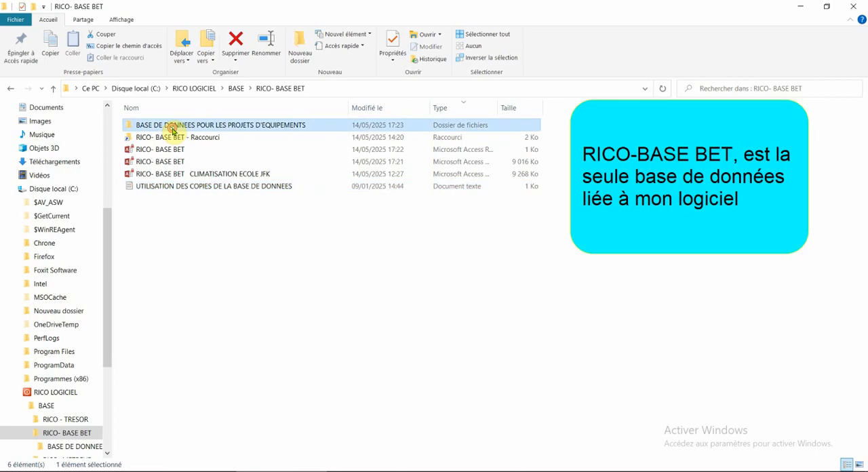
left_click(173, 132)
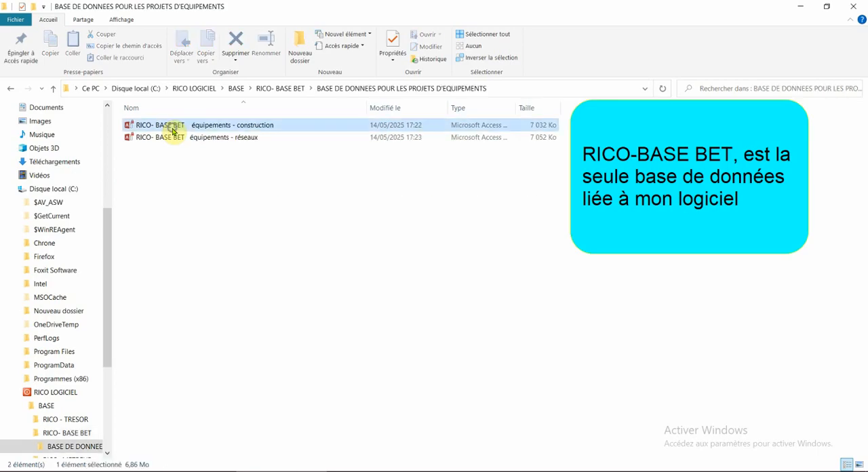
right_click(174, 131)
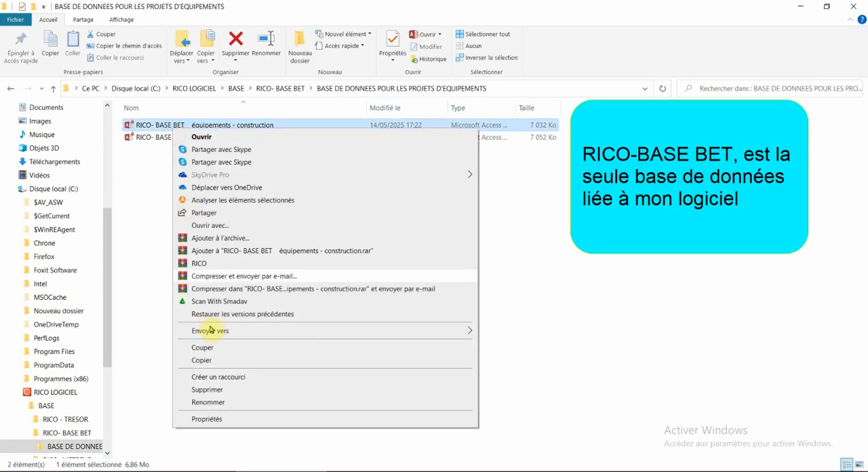
left_click(202, 359)
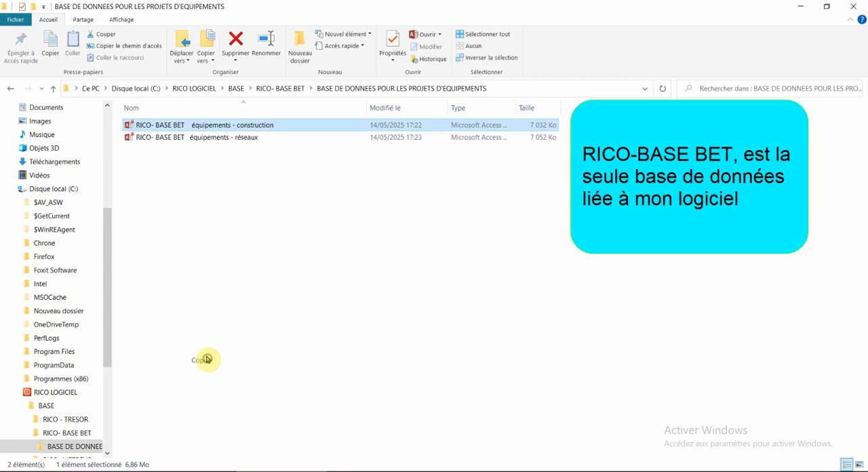
left_click(53, 89)
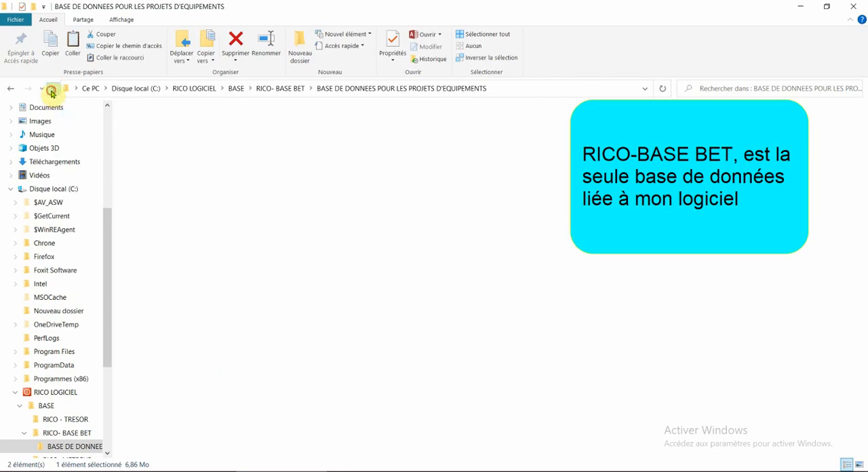
right_click(177, 264)
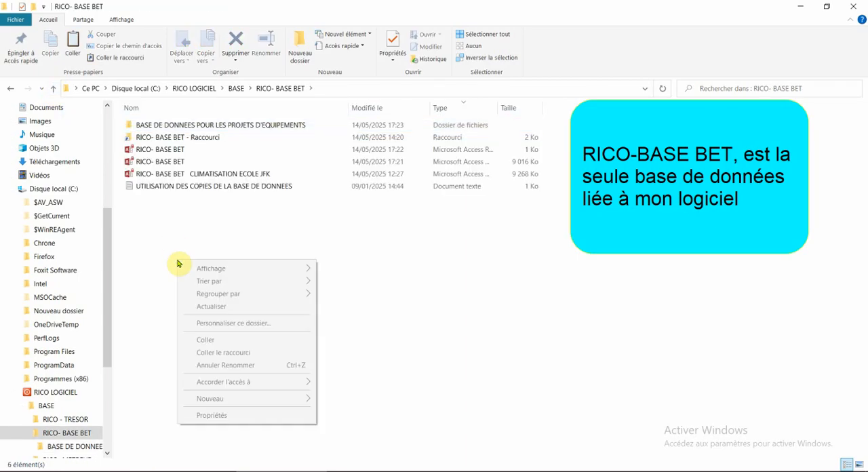
left_click(204, 340)
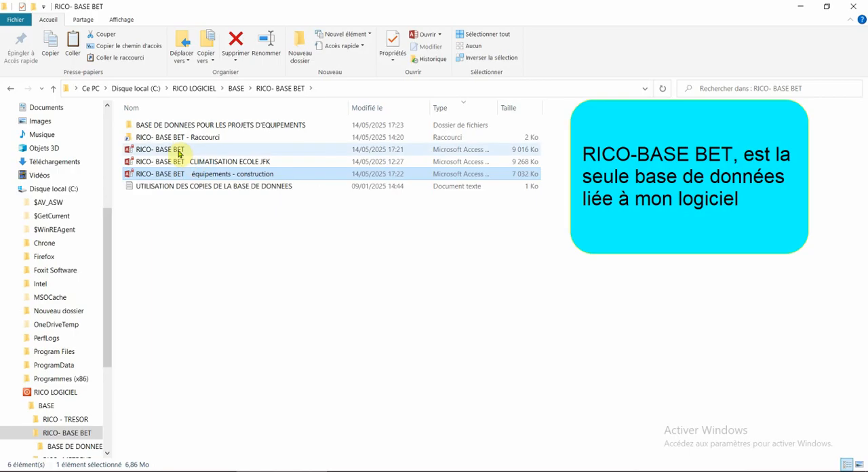
- Open the current "RICO- BASE BET" database, view its works categories, and quit it
left_click(178, 152)
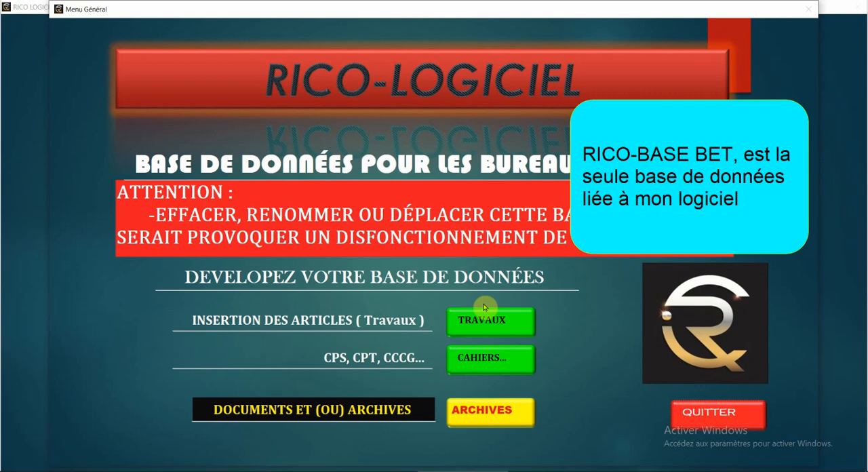
left_click(489, 321)
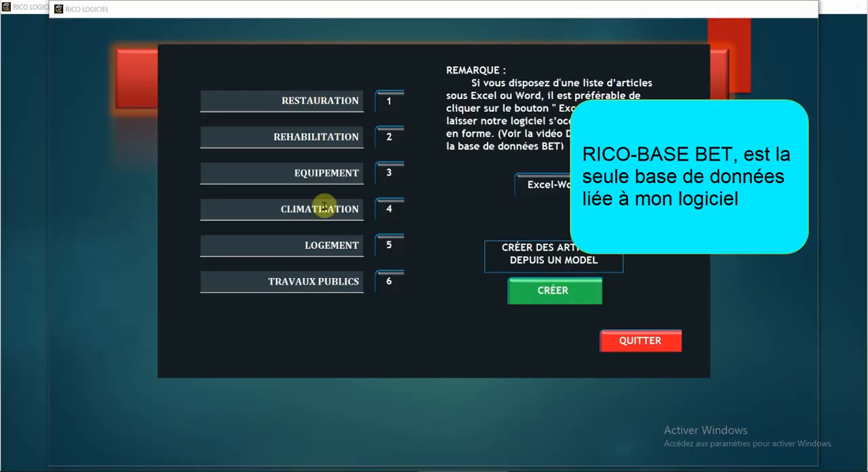
left_click(644, 343)
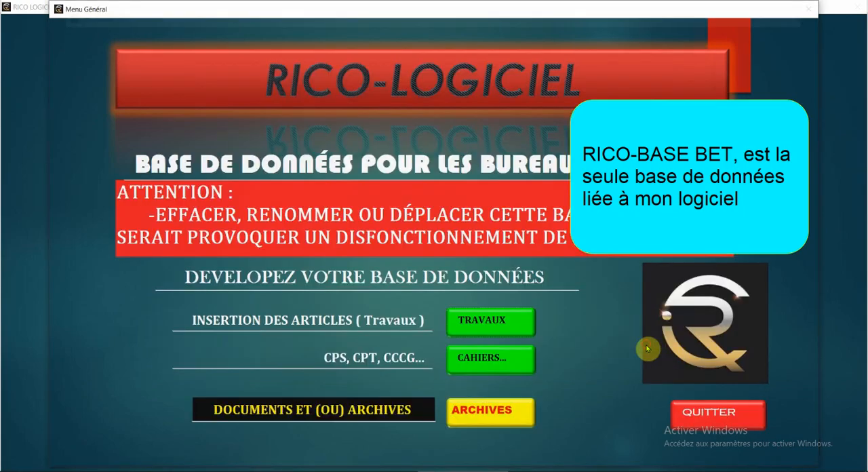
left_click(709, 414)
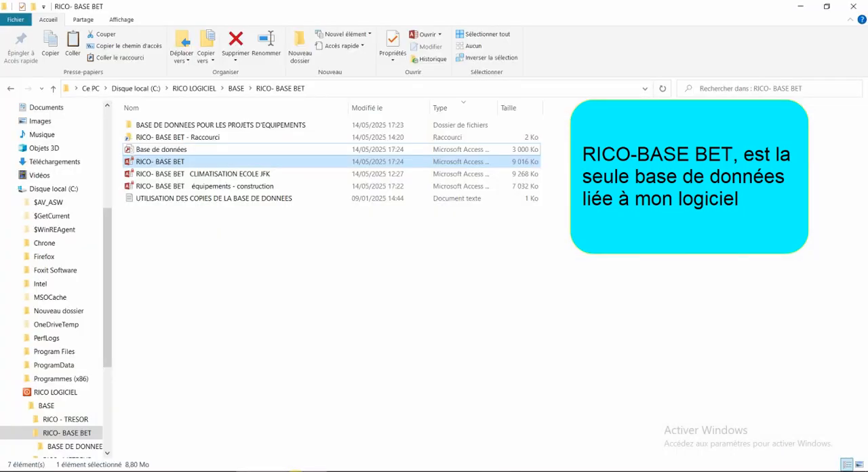
- Return to the RICO- BASE BET folder and rename the current "RICO- BASE BET" database as "RICO- BASE BET MIENNE"
mouse_move(296, 471)
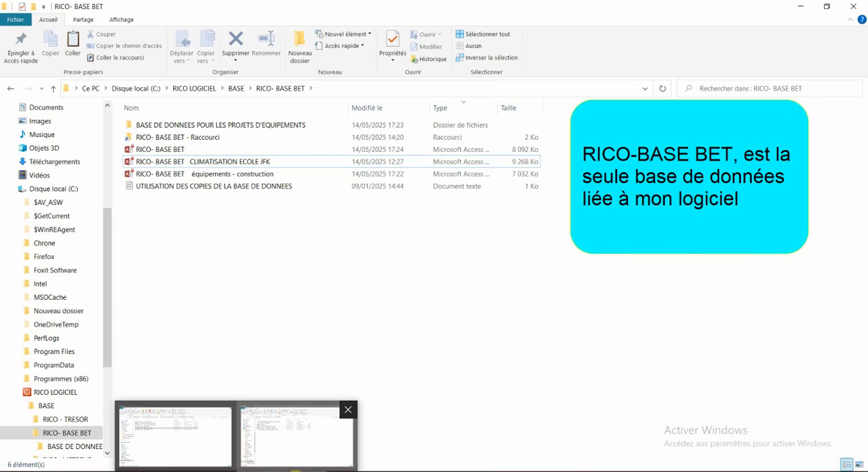
left_click(172, 150)
right_click(173, 150)
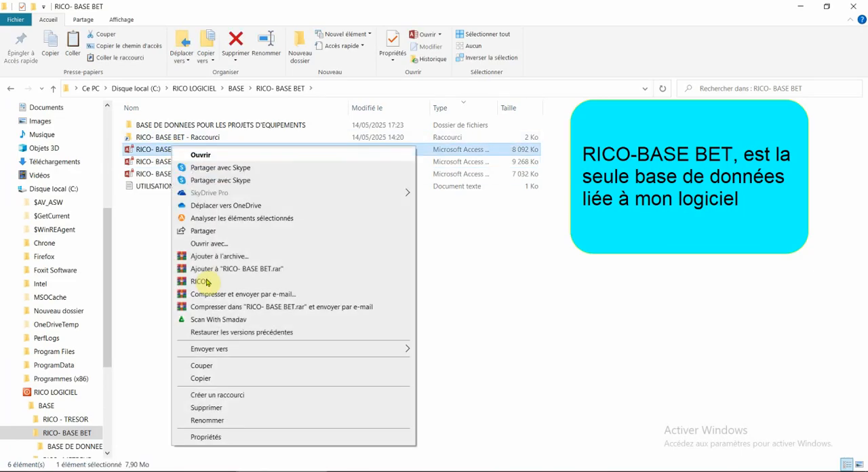
left_click(228, 422)
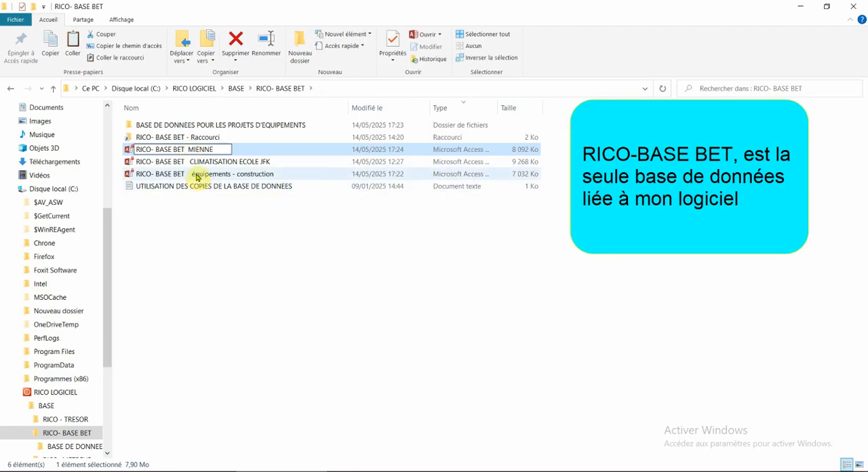
- Rename the pasted "RICO- BASE BET équipements - construction" database as "RICO- BASE BET"
right_click(196, 175)
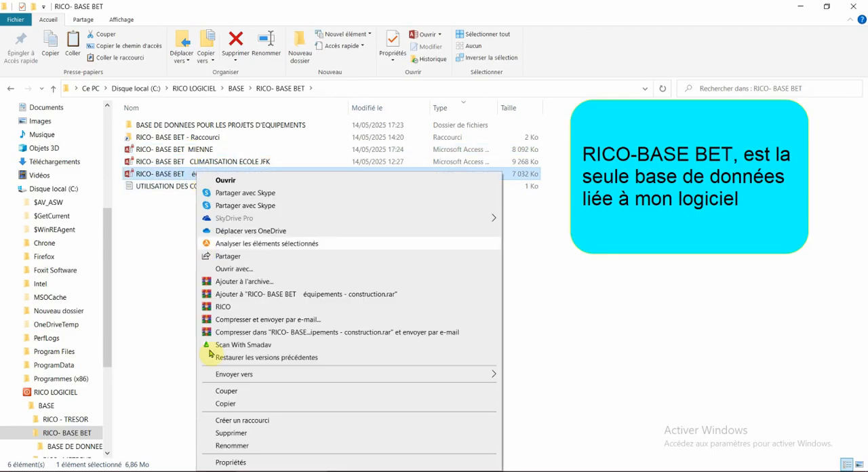
left_click(224, 446)
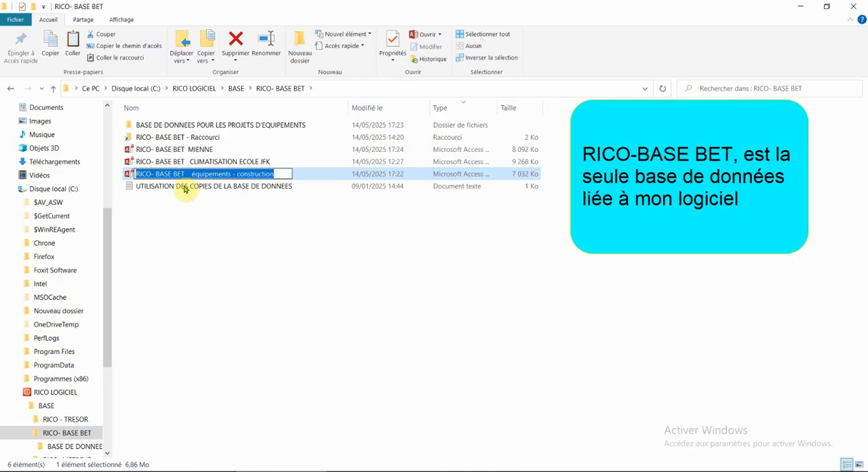
left_click_drag(184, 173, 301, 185)
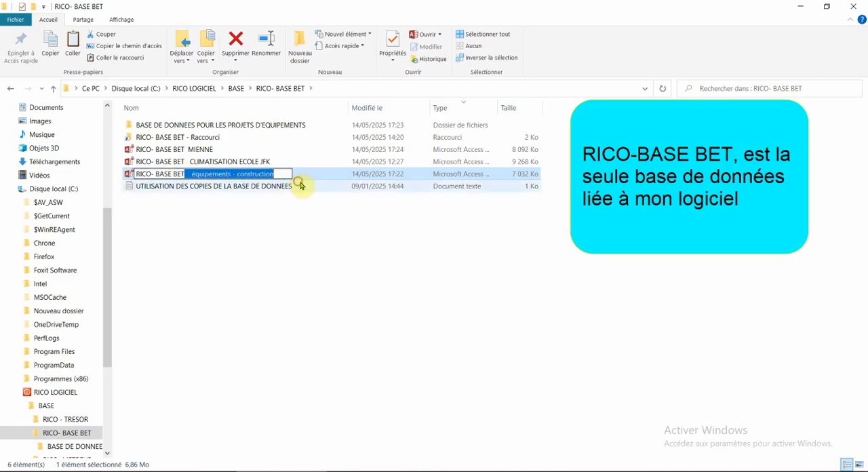
key("BackSpace")
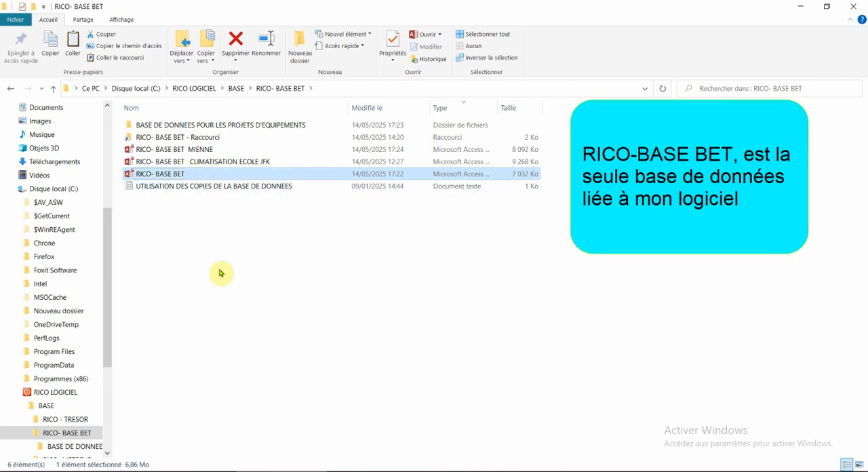
left_click(219, 272)
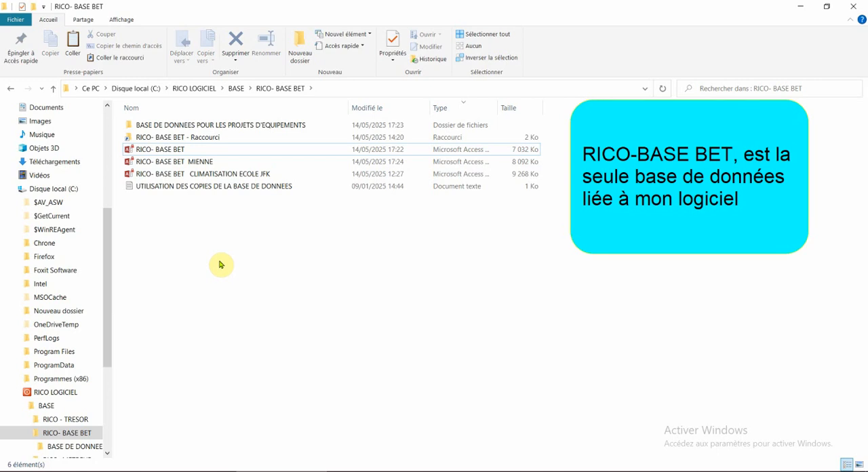
- Return to the LOTS window, open the works selection for lots, and look through the Terrassement & Assainissement articles
left_click(362, 471)
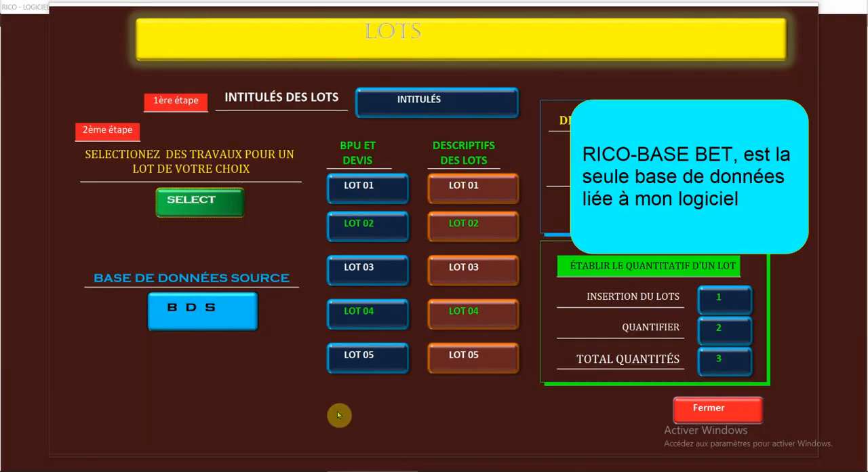
left_click(198, 202)
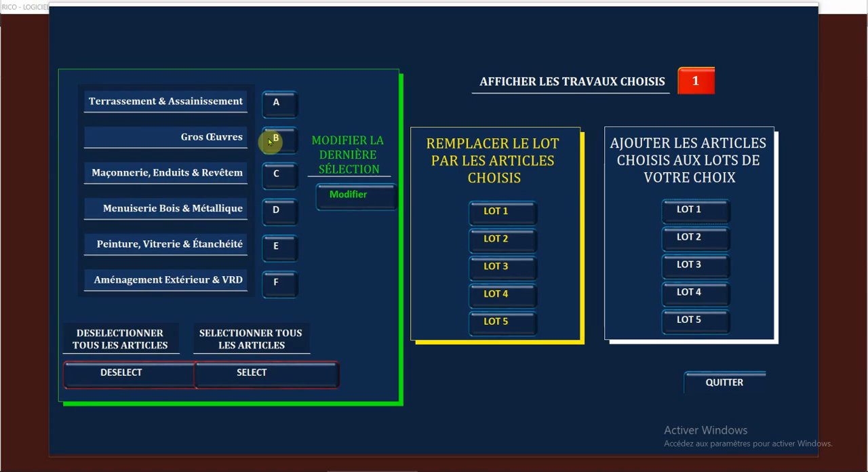
left_click(276, 102)
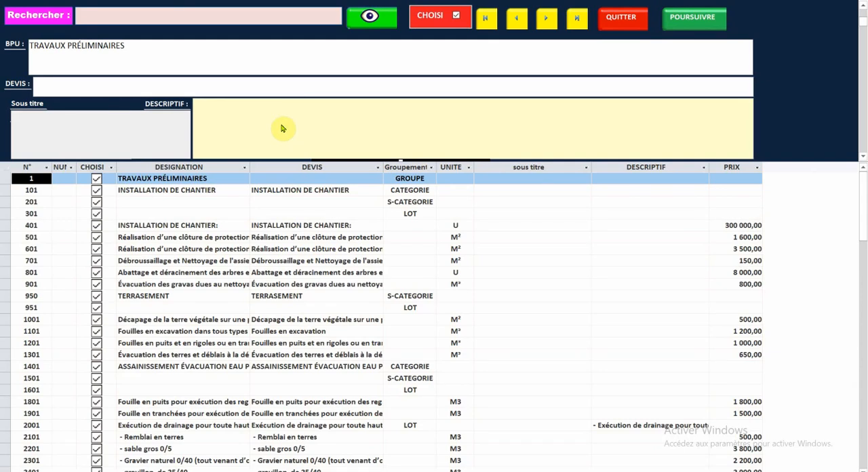
scroll(268, 189, "down", 6)
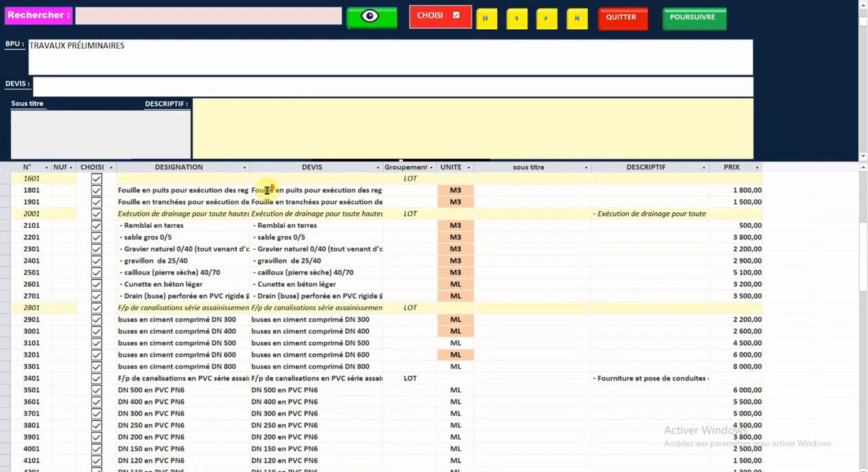
scroll(268, 190, "down", 14)
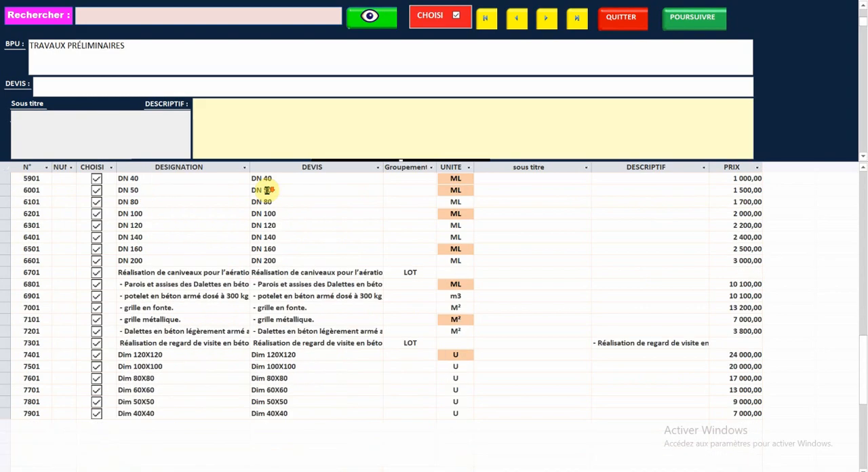
- Deselect unneeded PVC pipe articles in the Terrassement & Assainissement list, including DN 250 en PVC PN4
scroll(268, 190, "down", 3)
scroll(268, 189, "up", 9)
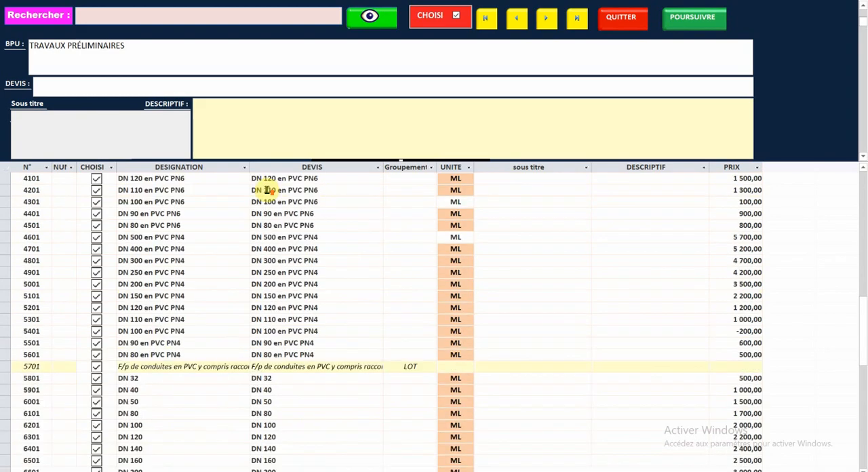
scroll(268, 190, "up", 14)
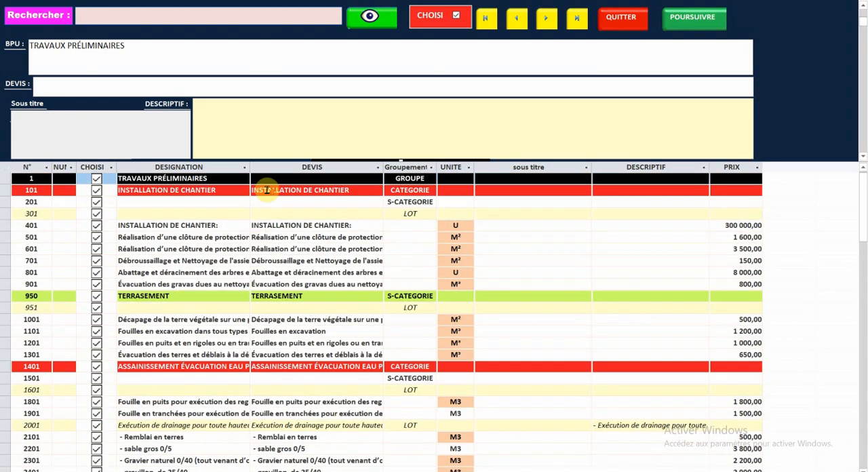
scroll(268, 190, "down", 10)
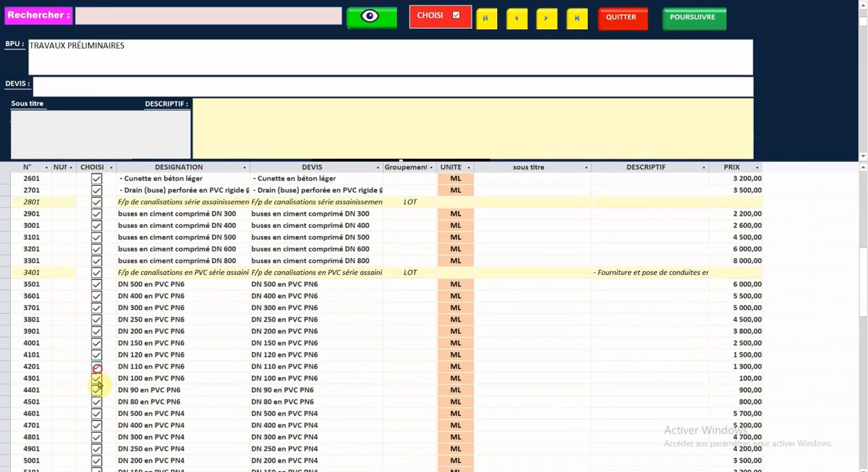
left_click(97, 391)
left_click(97, 448)
scroll(99, 360, "down", 7)
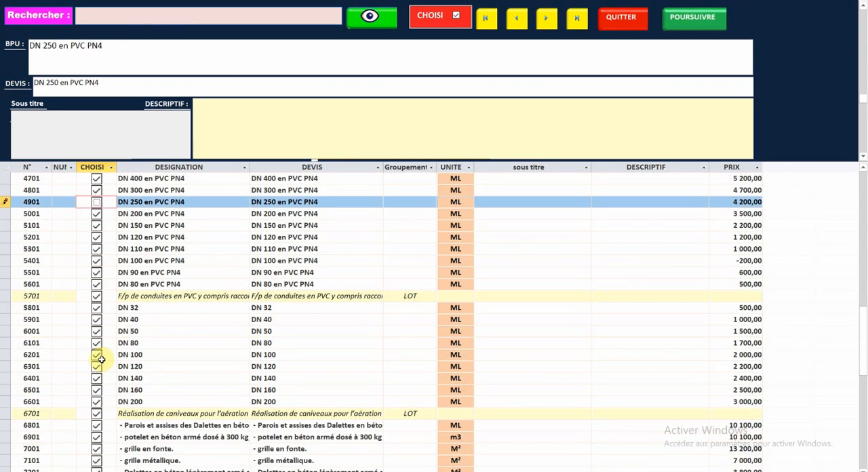
- Deselect the DN 120, DN 140, DN 160 and DN 200 articles in the last PVC conduit group
left_click(97, 374)
left_click(97, 367)
left_click(97, 390)
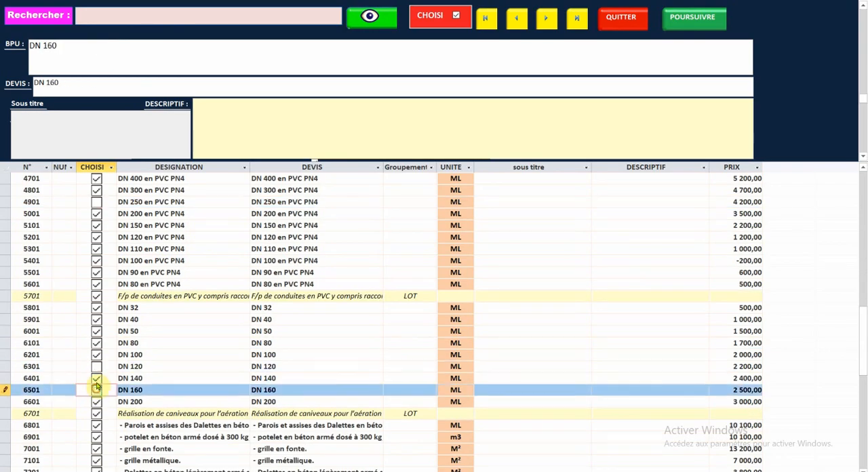
left_click(97, 380)
left_click(97, 405)
- Deselect the Dim 60X60, Dim 80X80 and Dim 120X120 inspection chamber articles under Réalisation de regard de visite
scroll(107, 296, "down", 4)
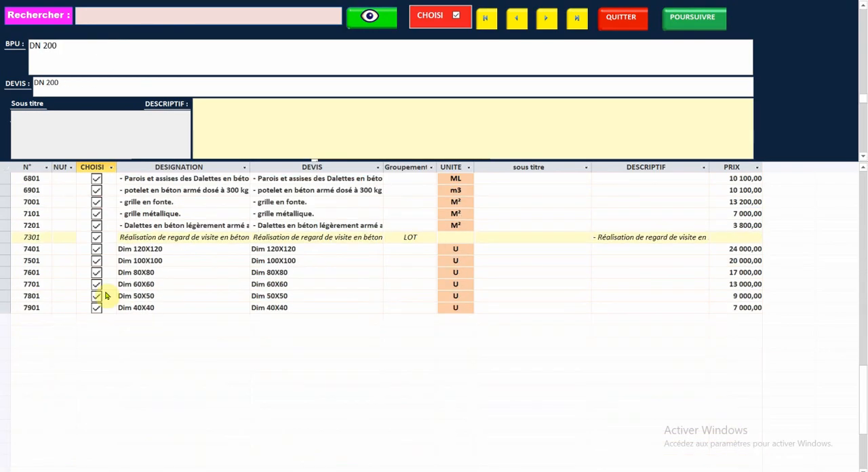
left_click(97, 285)
left_click(96, 272)
left_click(96, 249)
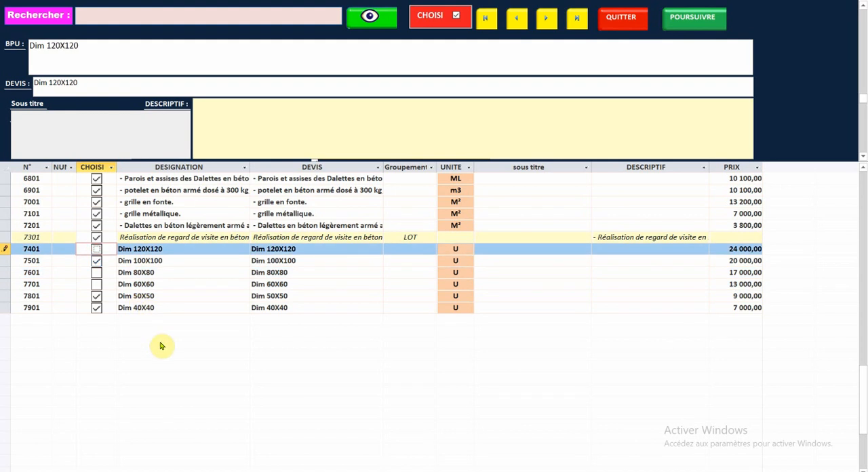
- Proceed with the chosen works, replace the content of LOT 1 with them, and return to the LOTS window
left_click(690, 27)
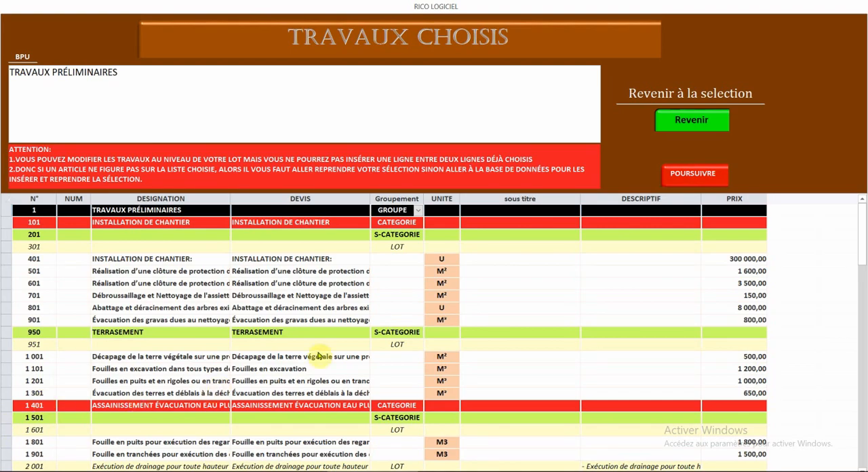
left_click(689, 176)
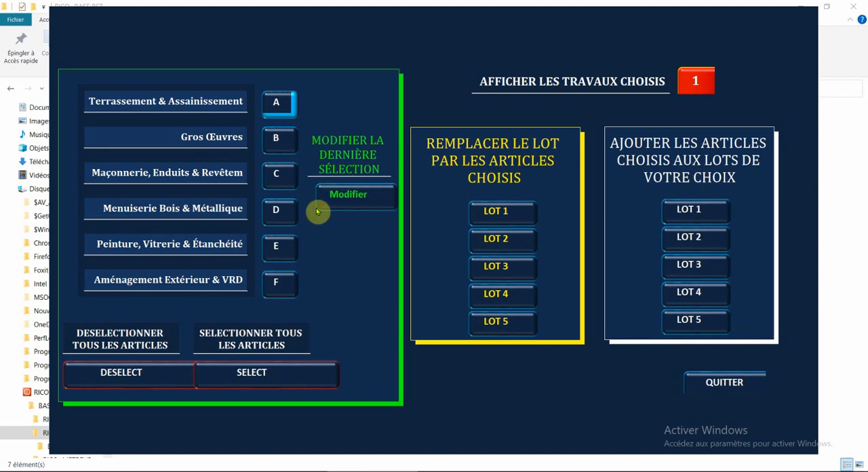
left_click(503, 213)
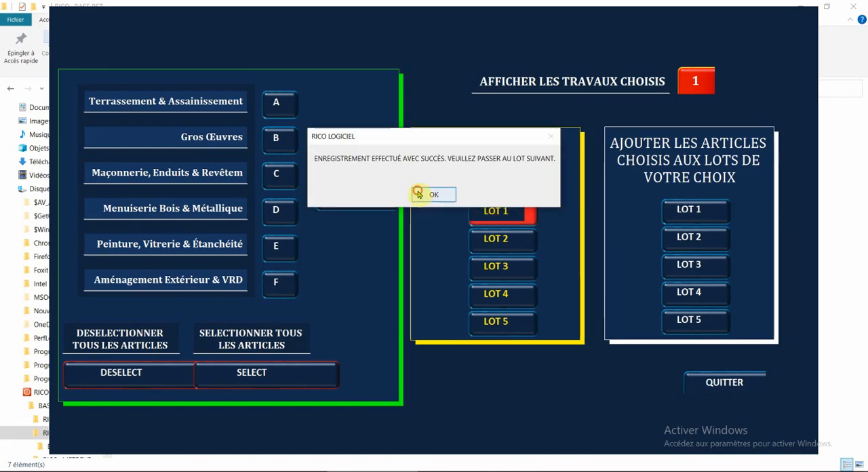
left_click(419, 195)
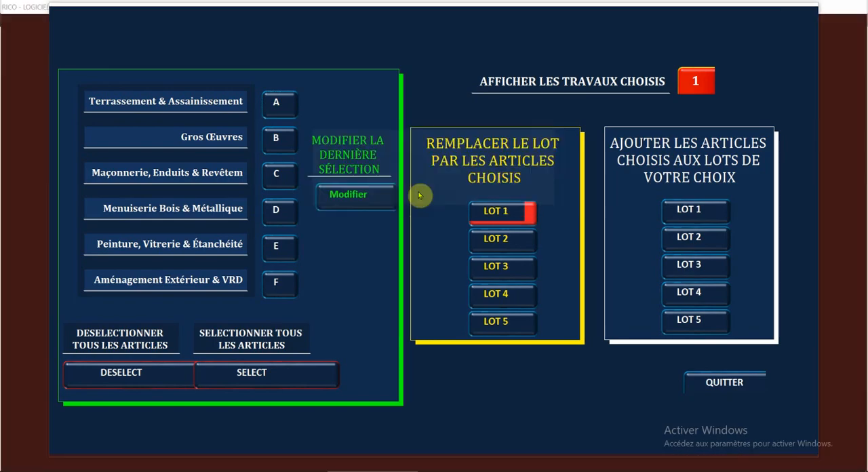
left_click(724, 382)
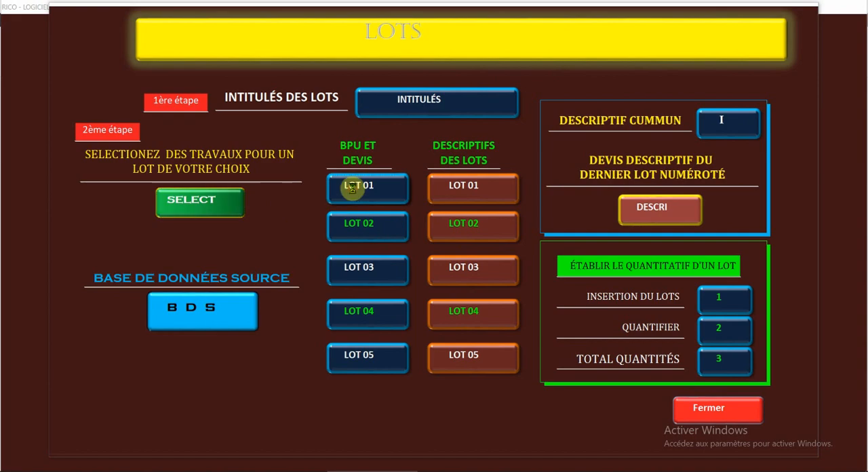
- Open the BPU et devis of LOT 01, review its inserted articles down to the end, and quit it
left_click(352, 187)
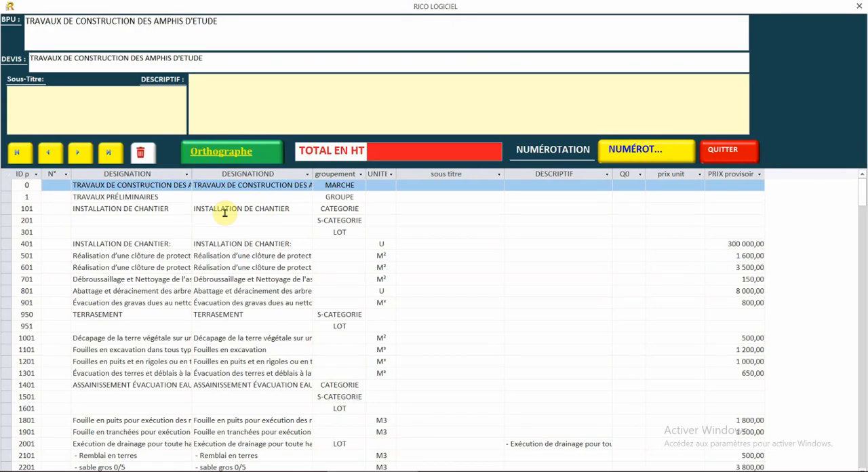
left_click(225, 209)
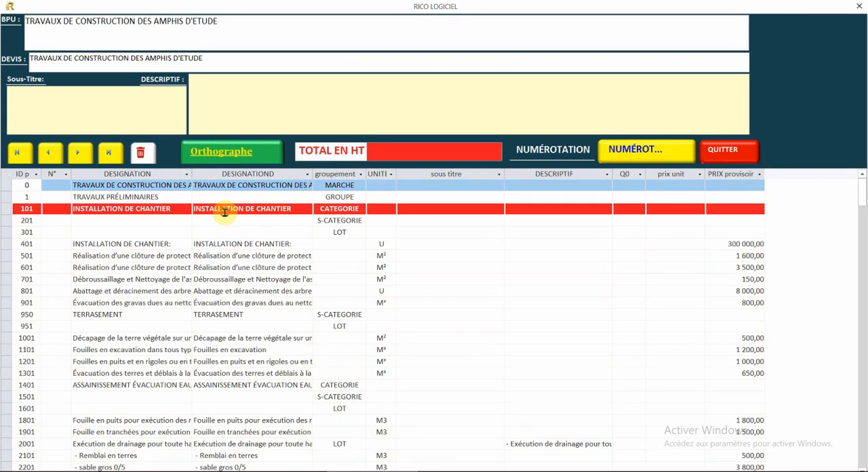
scroll(226, 194, "down", 7)
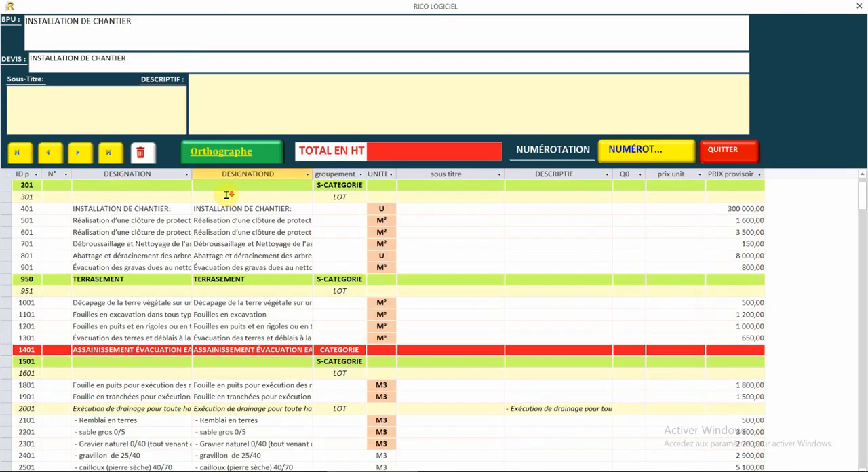
scroll(227, 195, "down", 12)
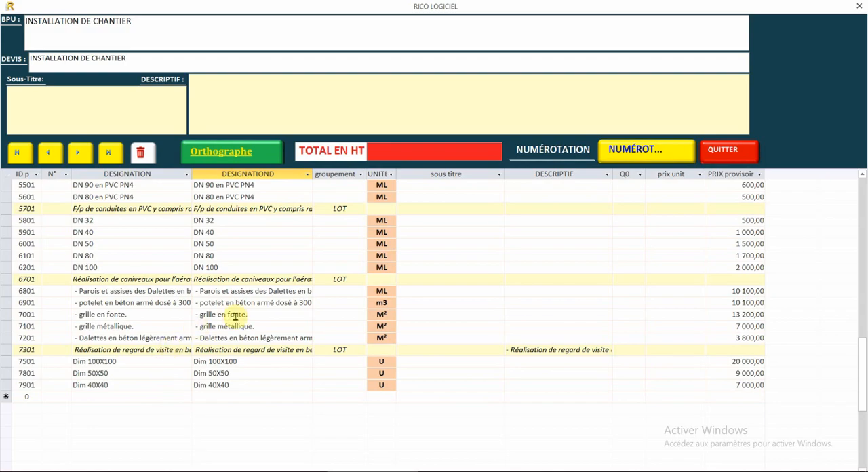
left_click(721, 155)
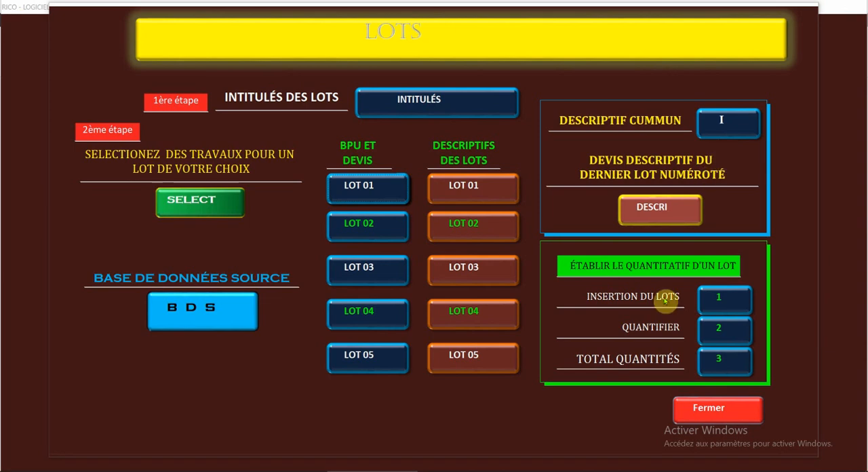
- Reopen the works selection for lots and open the Gros Œuvres article list with all articles deselected
left_click(180, 208)
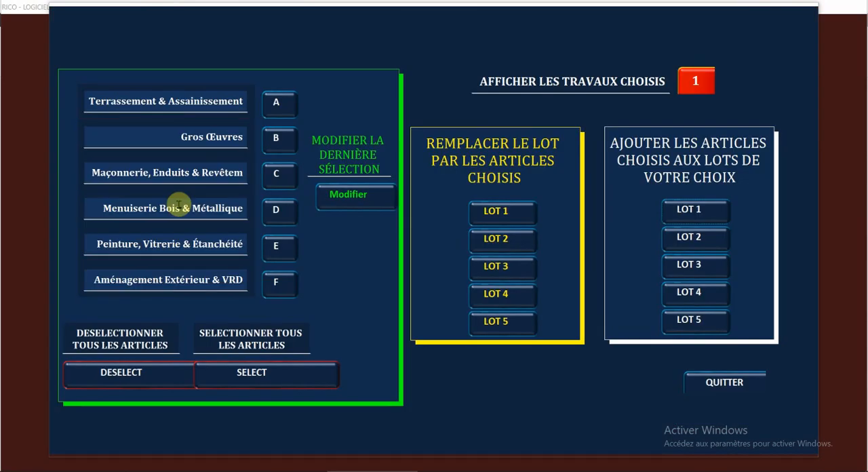
left_click(273, 138)
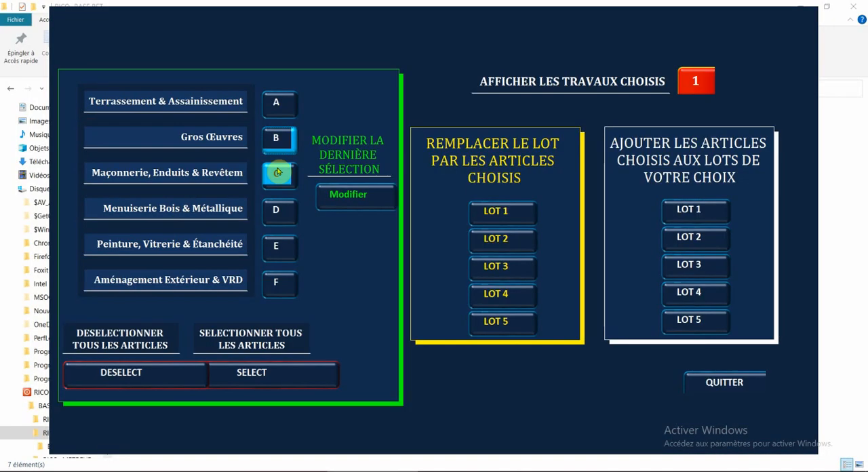
left_click(276, 139)
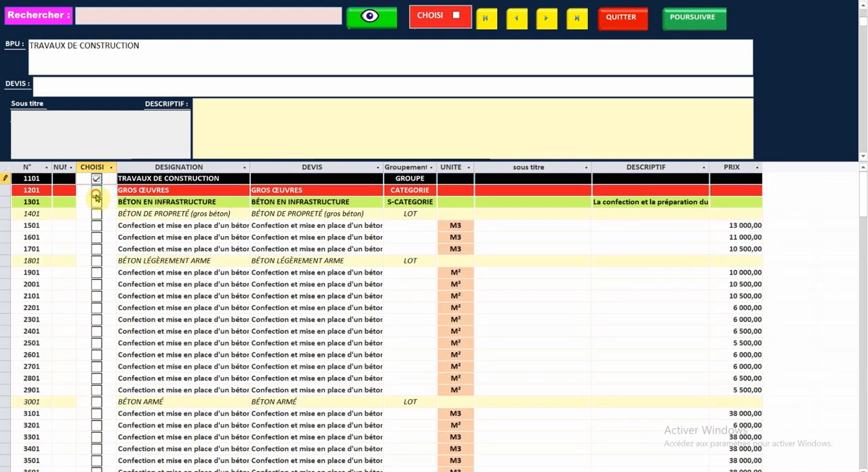
- Choose the GROS ŒUVRES, BÉTON EN INFRASTRUCTURE and BÉTON DE PROPRETÉ headings with concrete articles 1501 and 1701
left_click(96, 191)
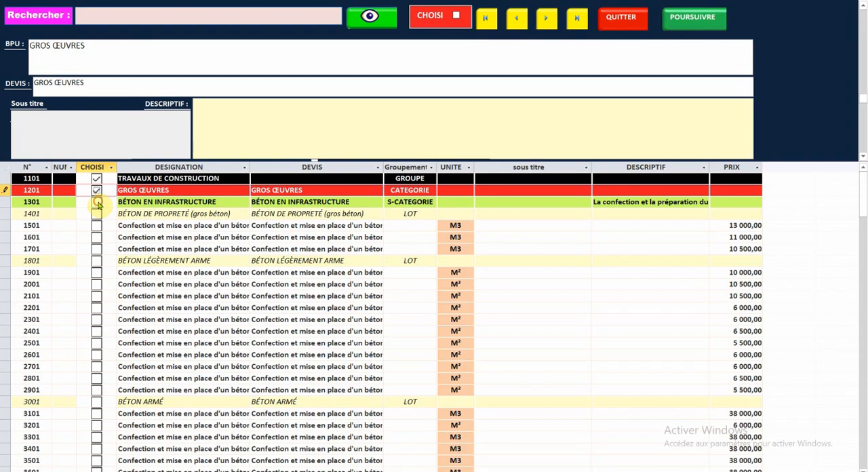
left_click(97, 202)
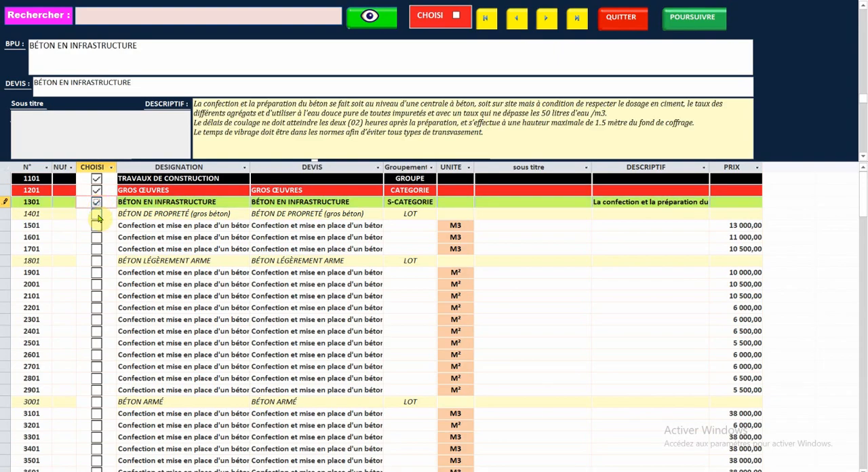
left_click(97, 214)
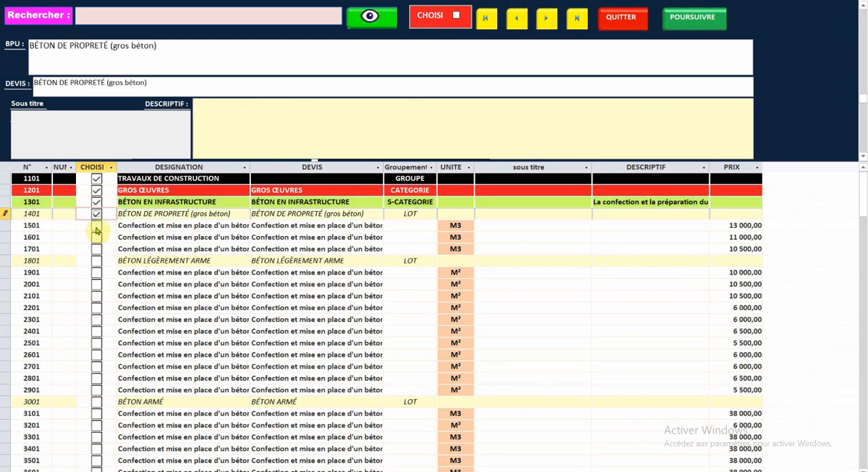
left_click(97, 229)
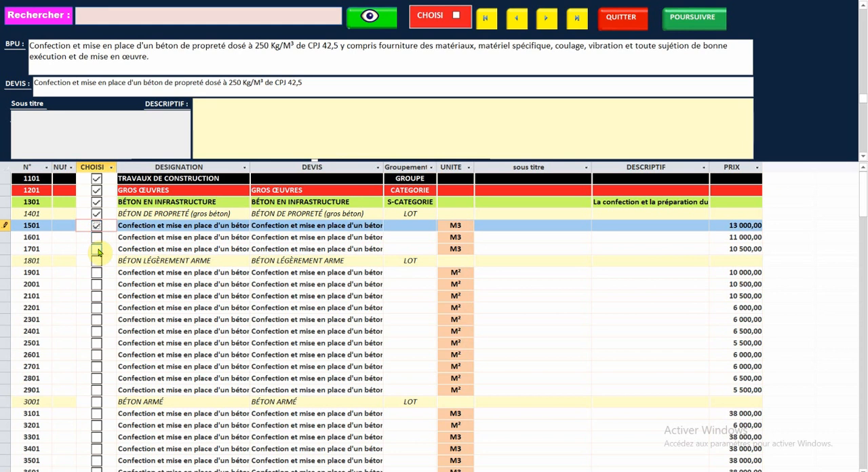
left_click(96, 251)
- Choose the BÉTON LÉGÈREMENT ARME heading and, stepping through its records, articles 2201, 2501 and 2701
left_click(97, 262)
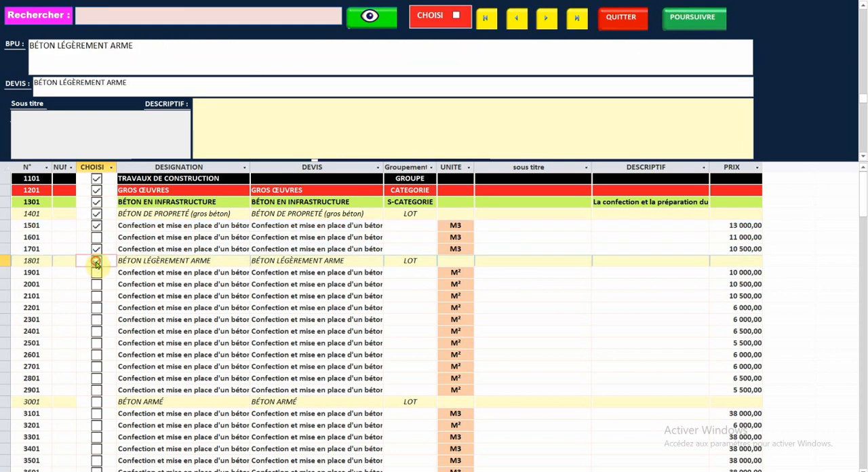
left_click(97, 308)
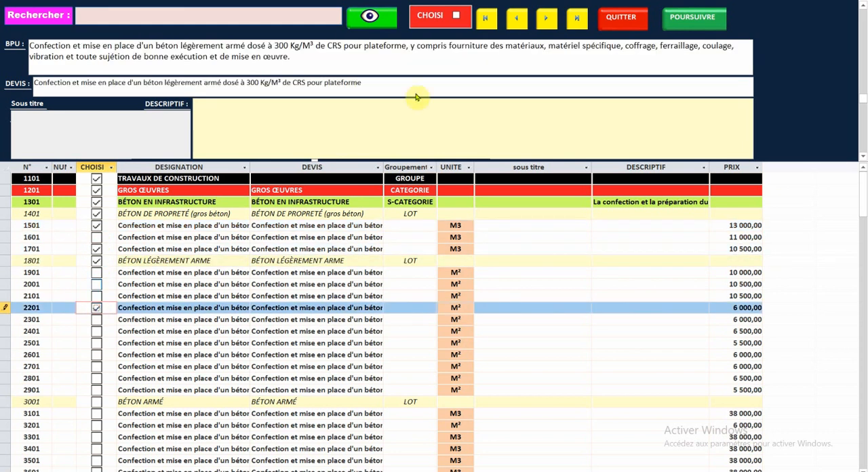
left_click(543, 23)
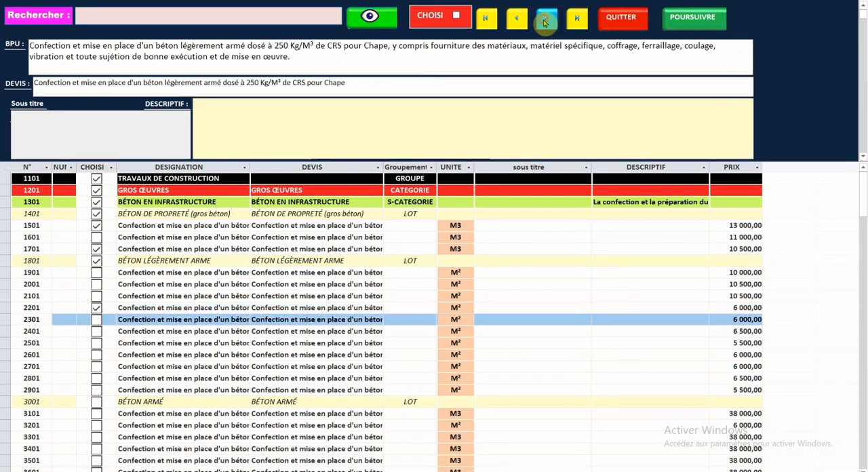
left_click(544, 22)
left_click(544, 22)
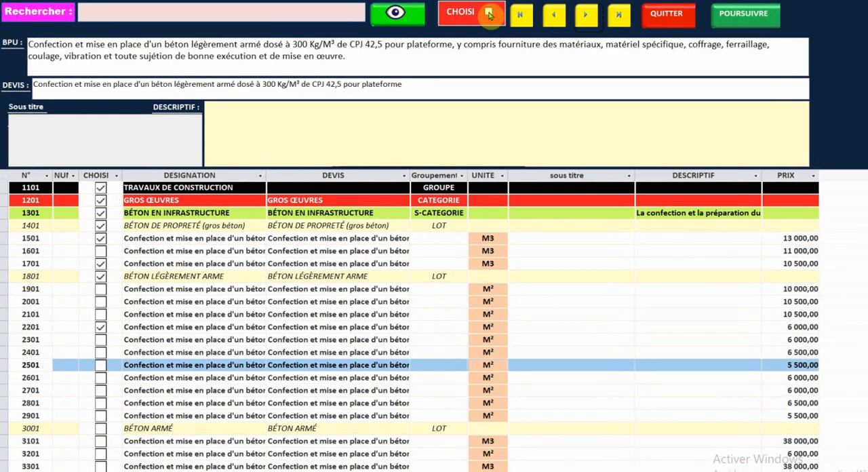
left_click(490, 15)
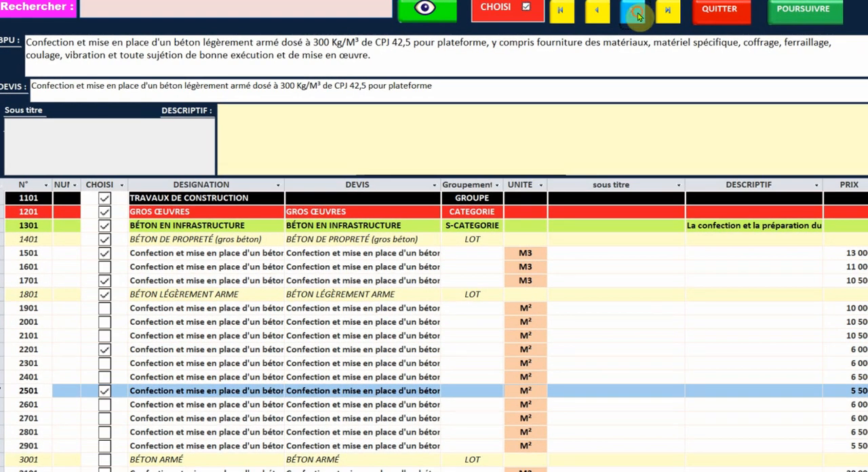
left_click(638, 15)
left_click(635, 12)
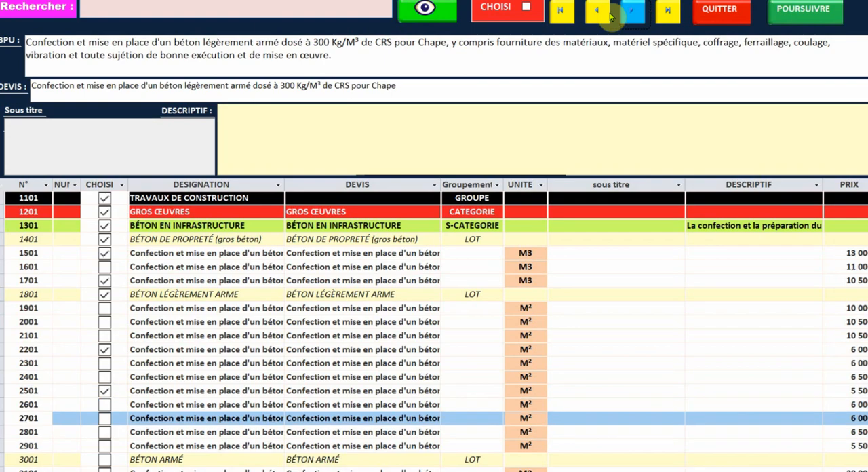
left_click(527, 8)
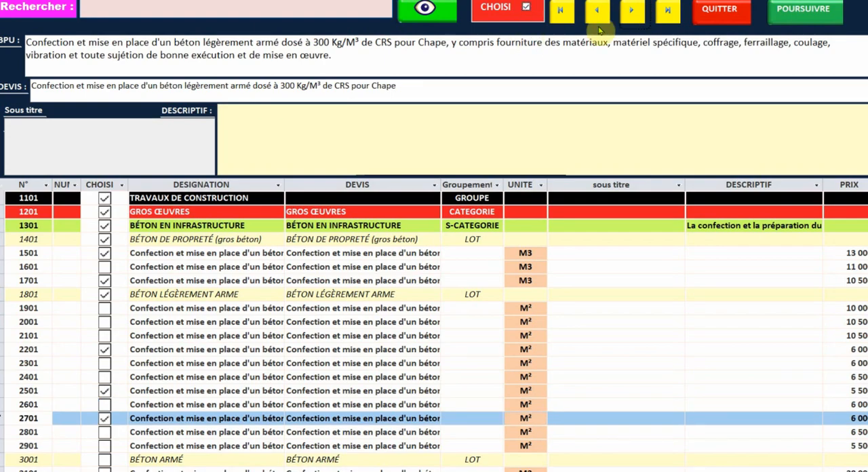
- Choose the BÉTON ARMÉ heading with its articles 3601, 4201 and 4701
left_click(631, 13)
left_click(631, 19)
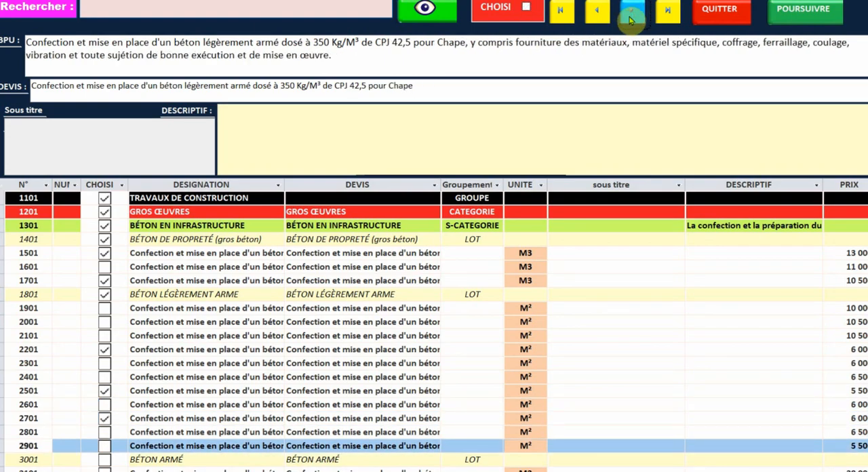
left_click(630, 19)
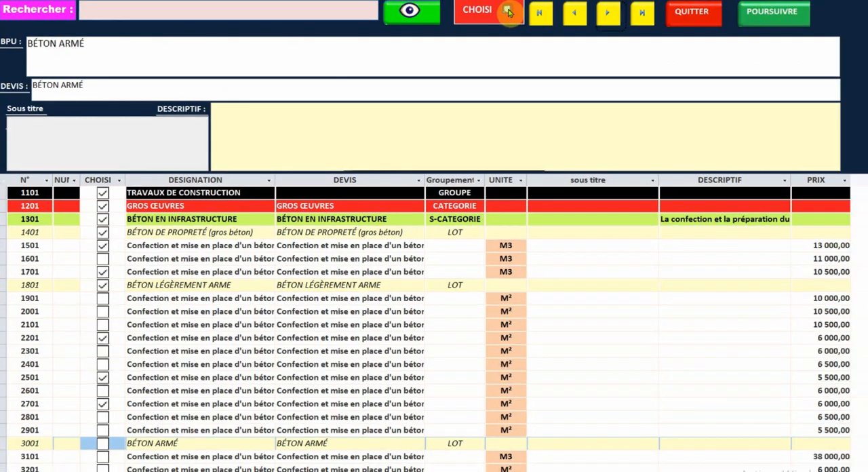
left_click(507, 11)
scroll(223, 230, "down", 6)
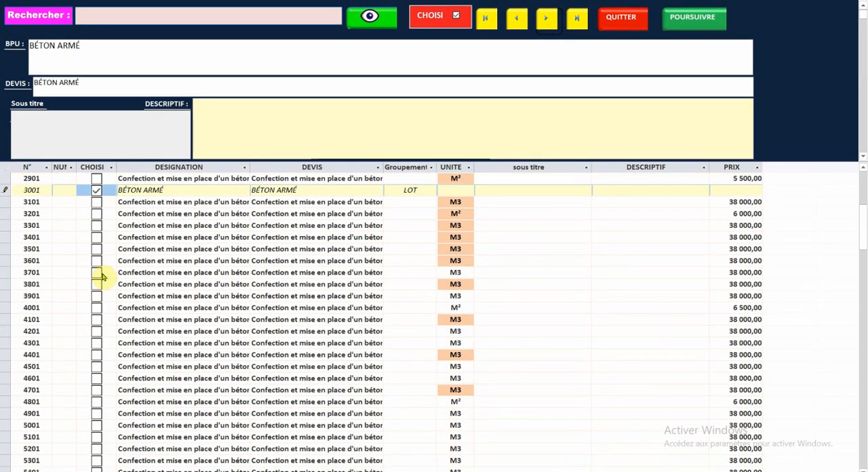
left_click(97, 261)
left_click(97, 331)
left_click(97, 391)
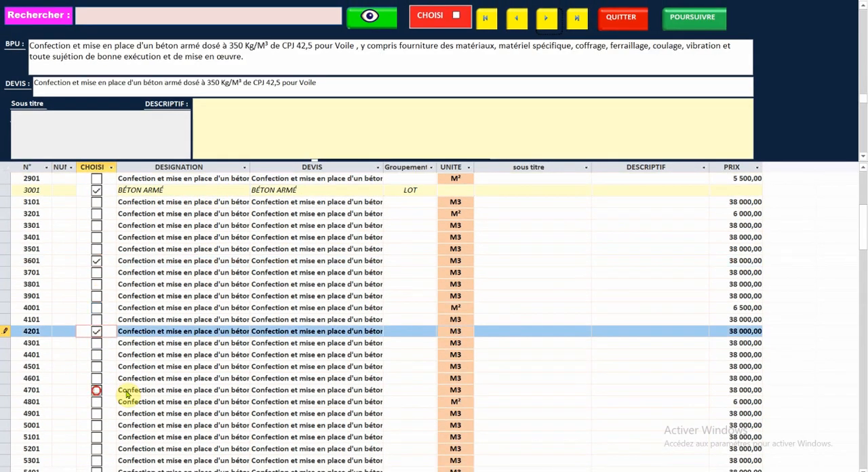
- Choose the OUVRAGES ENTERRÉ OU SEMI-ENTERRÉ heading with articles 7301 and 7801, plus the DIVERS heading
scroll(192, 356, "down", 7)
scroll(191, 356, "down", 2)
left_click(97, 366)
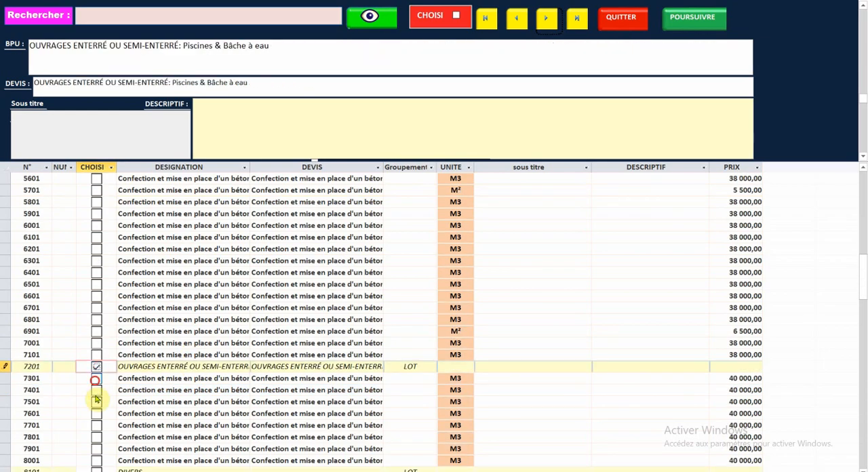
left_click(97, 378)
left_click(97, 439)
scroll(170, 386, "down", 6)
left_click(96, 261)
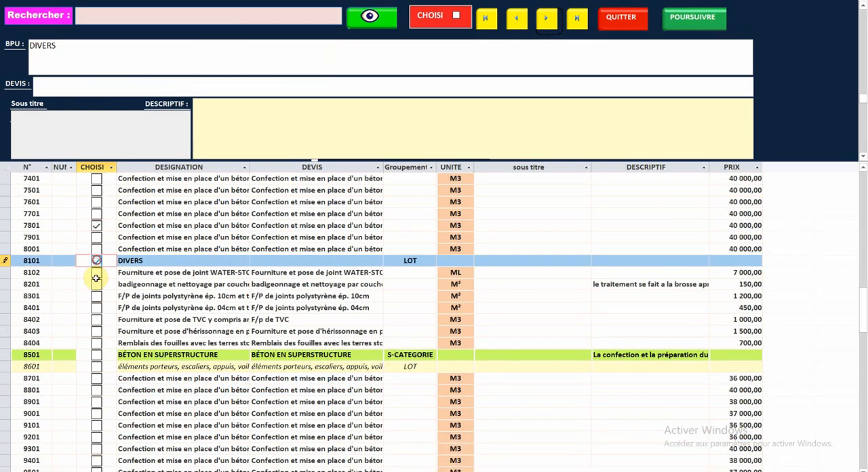
- Choose DIVERS articles 8102 and 8201, then the BÉTON EN SUPERSTRUCTURE heading, its lot line 8601 and articles 8701, 8801 and 9401
left_click(96, 272)
left_click(96, 284)
left_click(97, 355)
left_click(96, 367)
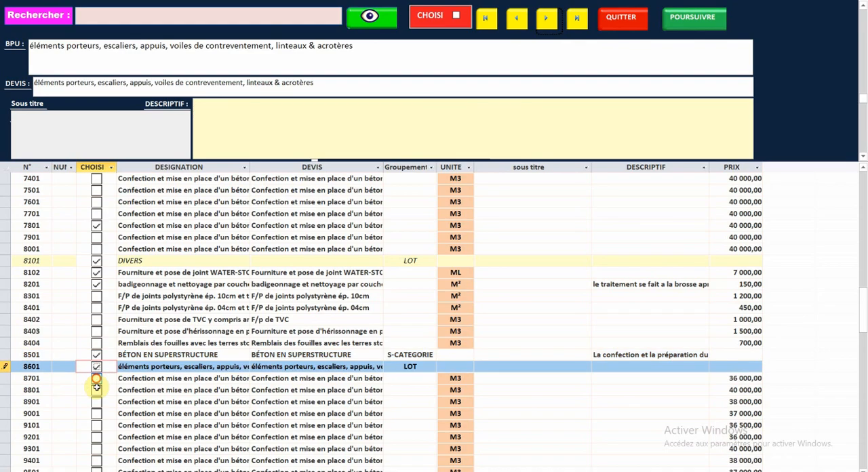
left_click(96, 377)
left_click(97, 390)
left_click(97, 449)
- Choose the PLANCHERS ET DALLES PLAINES and DALLES PLAINES headings with articles 11801 and 11901
scroll(171, 298, "down", 10)
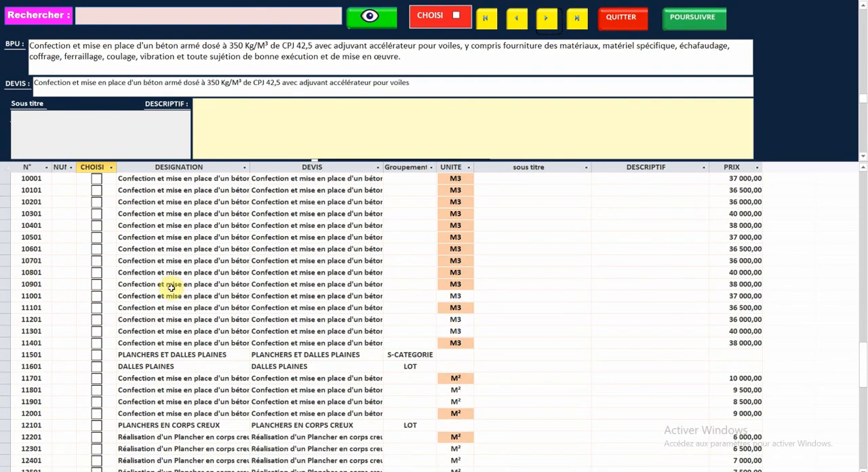
left_click(96, 354)
left_click(97, 367)
left_click(96, 390)
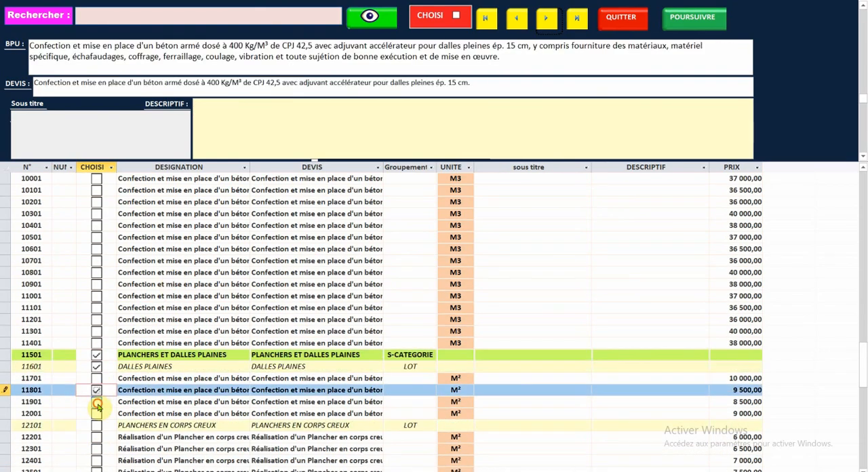
left_click(96, 402)
- Choose the PLANCHERS EN CORPS CREUX heading with articles 12301 and 12401
scroll(96, 397, "down", 1)
scroll(97, 394, "down", 3)
left_click(96, 284)
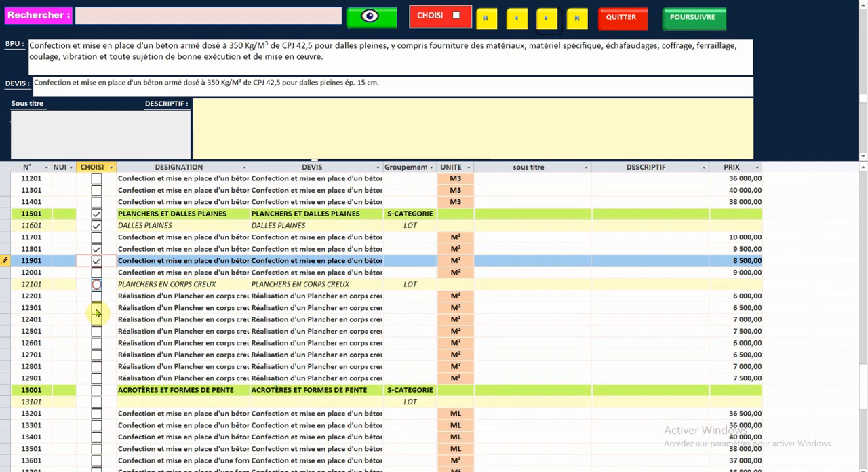
left_click(96, 307)
left_click(96, 320)
- Choose the ACROTÈRES ET FORMES DE PENTE heading, its lot line 13101 and articles 13201, 13301 and 13401
left_click(96, 403)
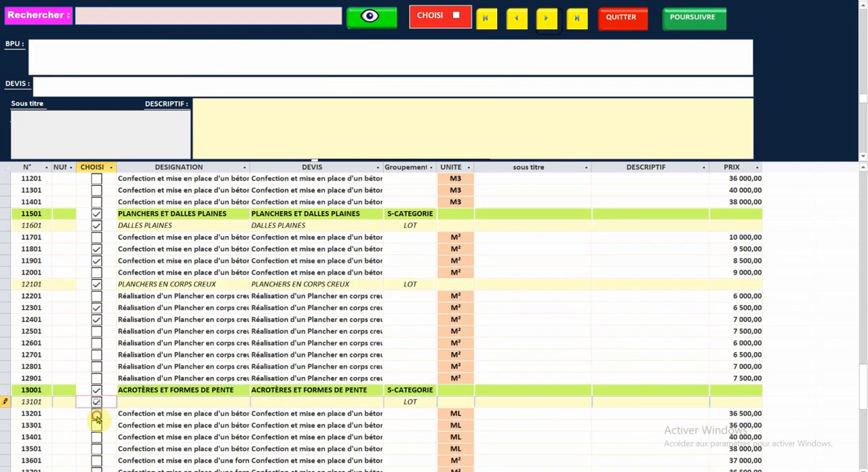
left_click(96, 414)
left_click(96, 425)
left_click(97, 437)
- Choose the DIVERS heading for bacs a fleurs, its lot line 14001 and articles 14201 and 14301
scroll(145, 368, "down", 6)
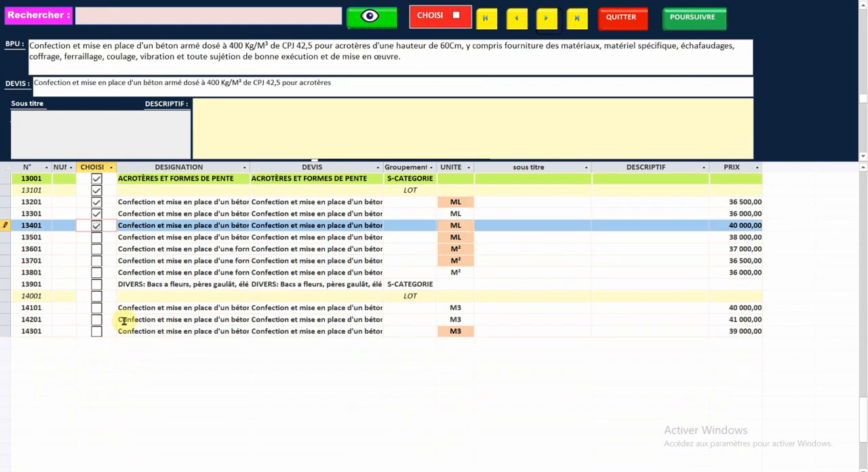
left_click(97, 284)
left_click(97, 297)
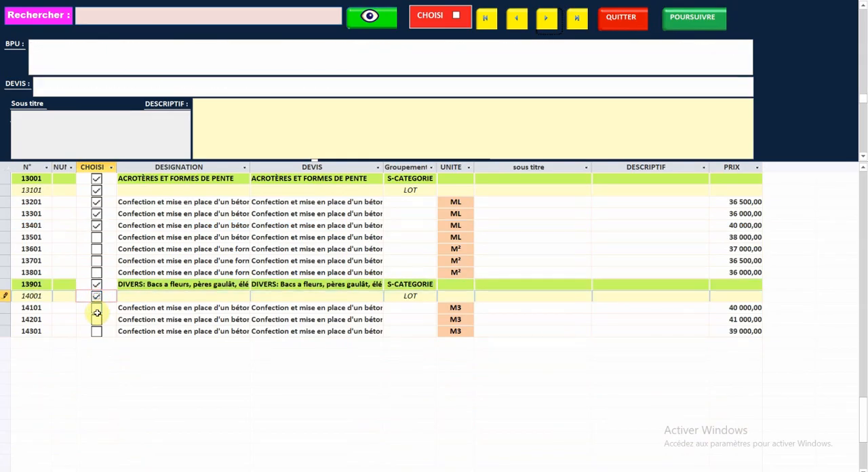
left_click(96, 320)
left_click(96, 331)
- Display the chosen works and review the full list of selected headings and articles
left_click(699, 18)
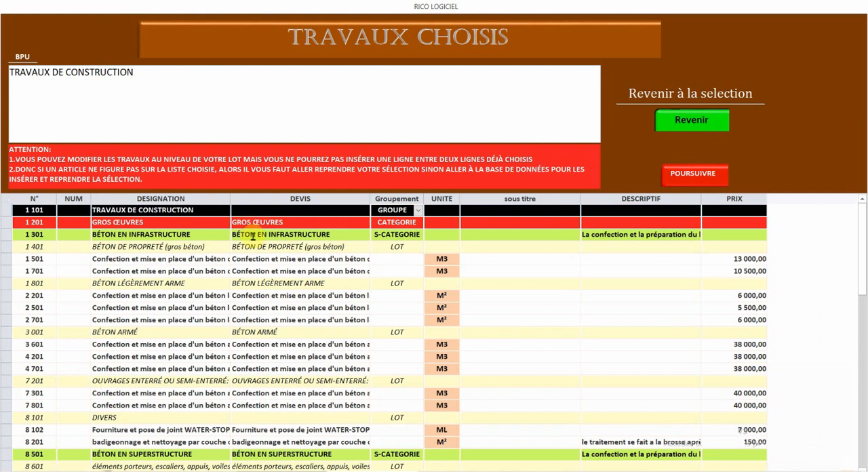
scroll(253, 235, "down", 5)
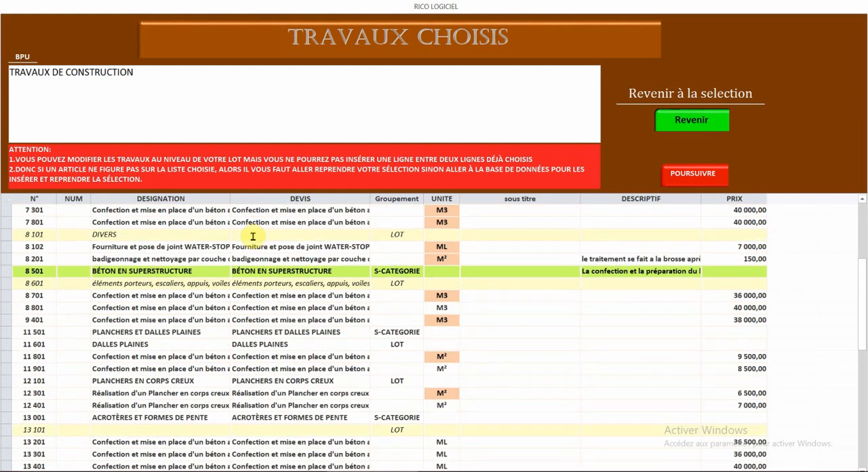
scroll(253, 236, "up", 5)
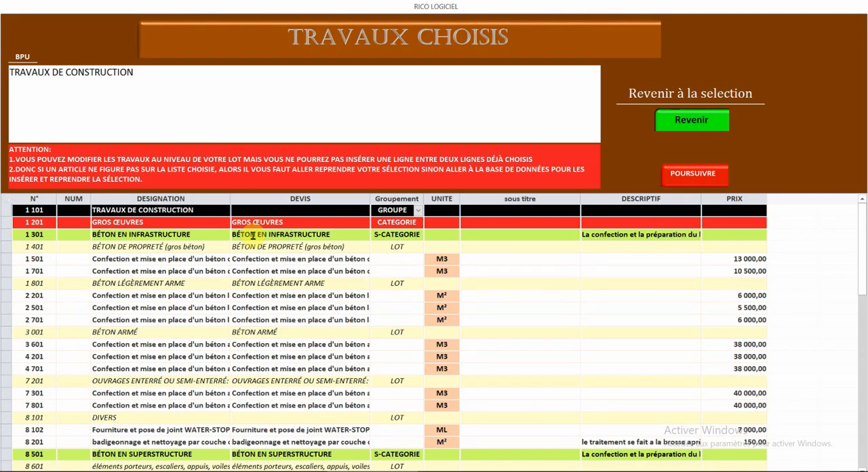
scroll(252, 235, "down", 7)
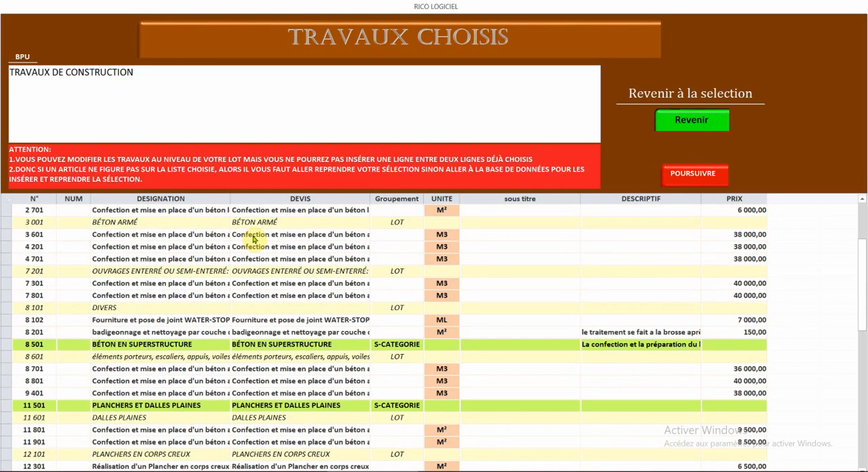
scroll(253, 237, "down", 2)
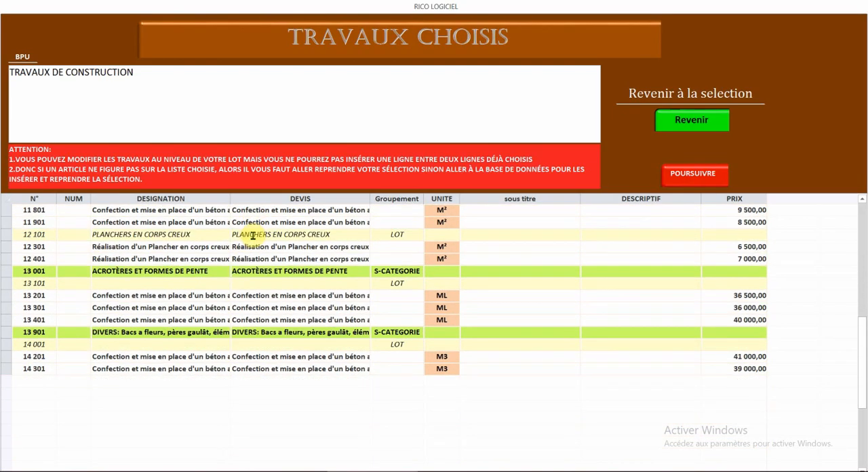
scroll(252, 237, "up", 8)
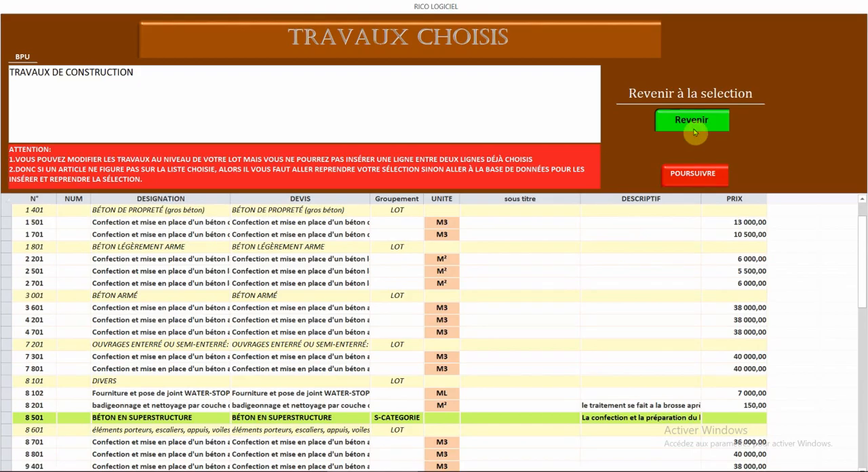
- Return to the article selection and deselect the BÉTON LÉGÈREMENT ARME and BÉTON ARMÉ headings
left_click(701, 128)
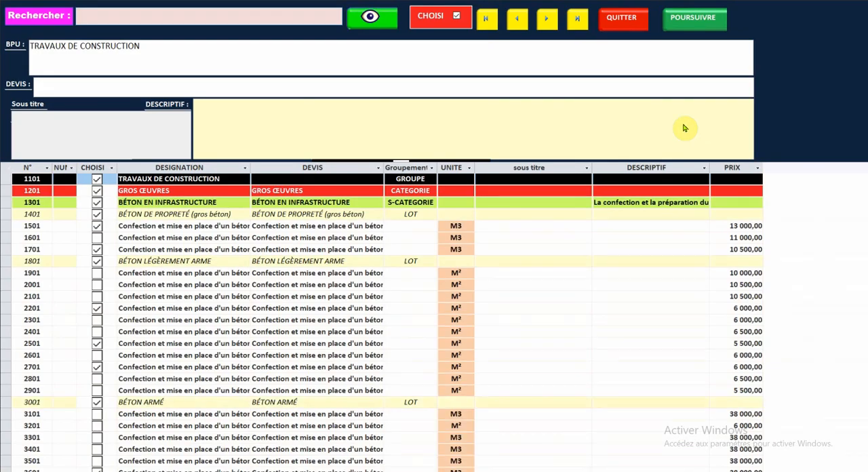
left_click(97, 237)
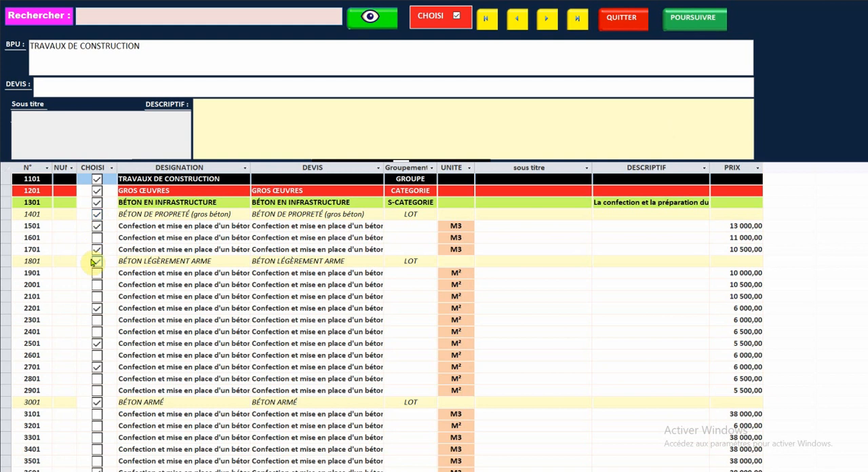
left_click(97, 263)
left_click(97, 401)
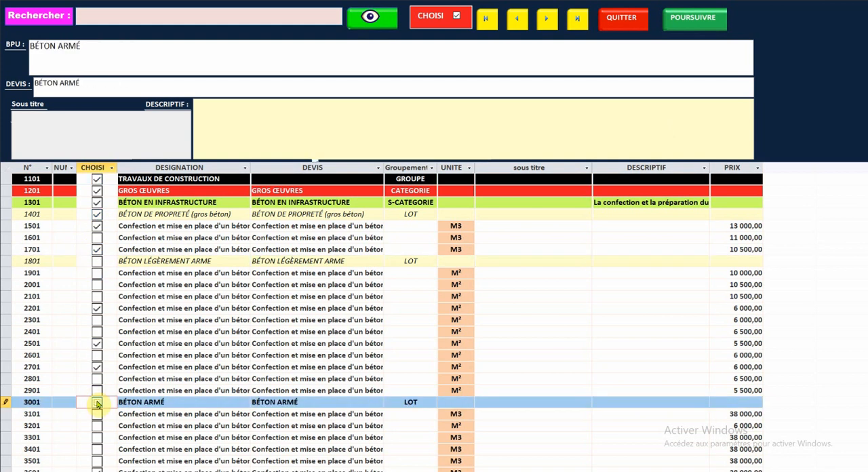
- Deselect the OUVRAGES ENTERRÉ OU SEMI-ENTERRÉ heading together with its articles 7301 and 7801
scroll(122, 351, "down", 9)
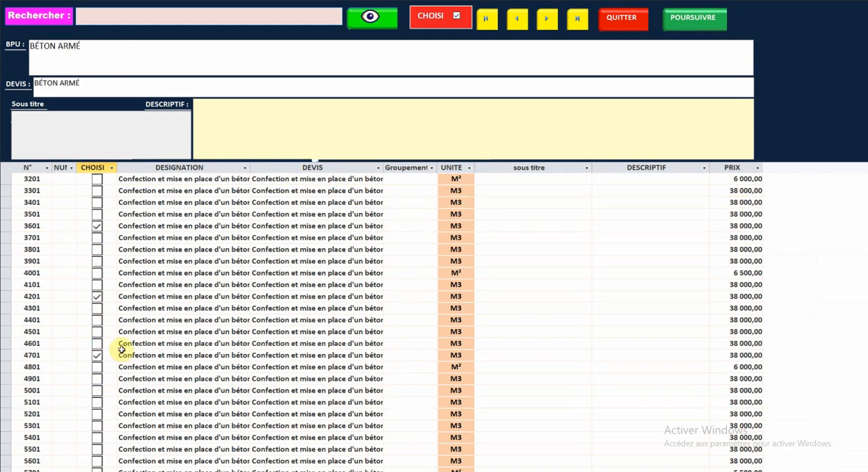
scroll(122, 350, "down", 6)
left_click(97, 378)
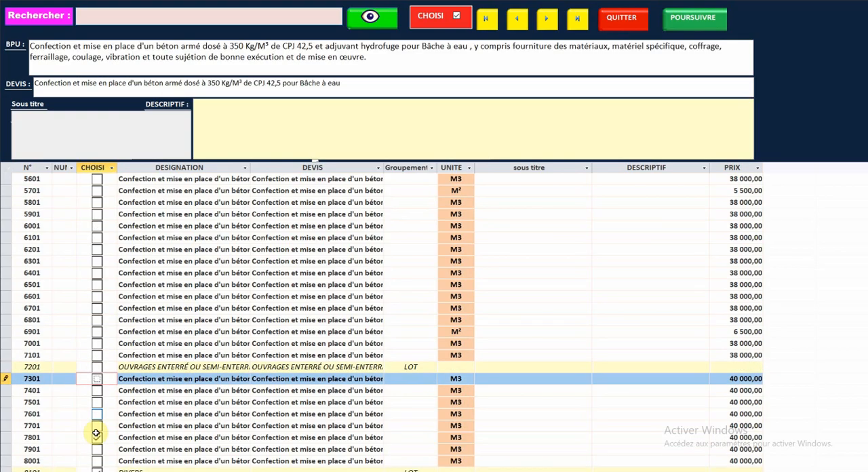
left_click(97, 438)
- Deselect the DIVERS heading 8101 and have articles 8001, 8102, 8201 and 8701 chosen
scroll(136, 361, "down", 6)
left_click(97, 262)
left_click(97, 284)
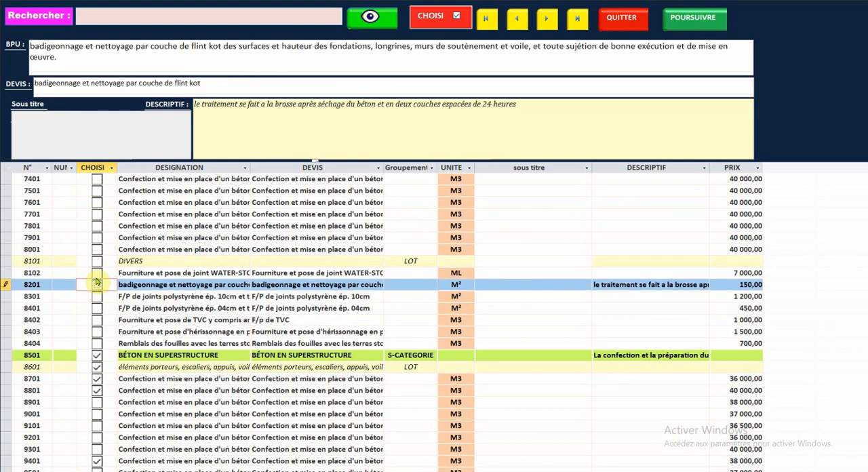
left_click(97, 273)
left_click(97, 251)
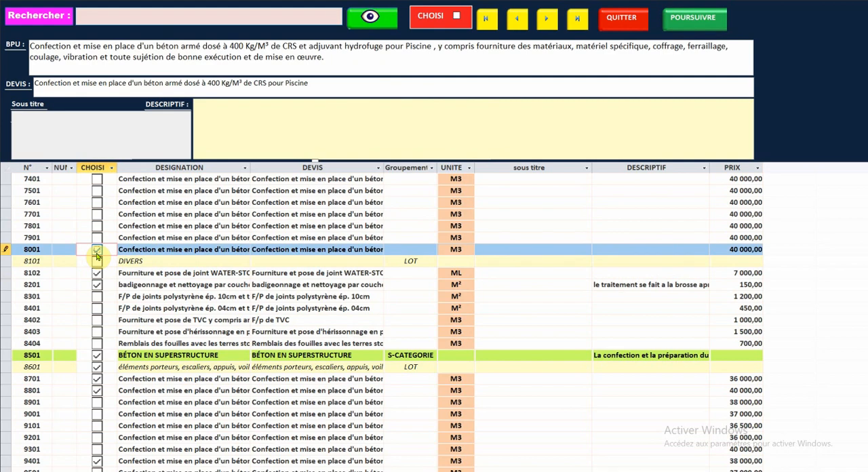
left_click(97, 378)
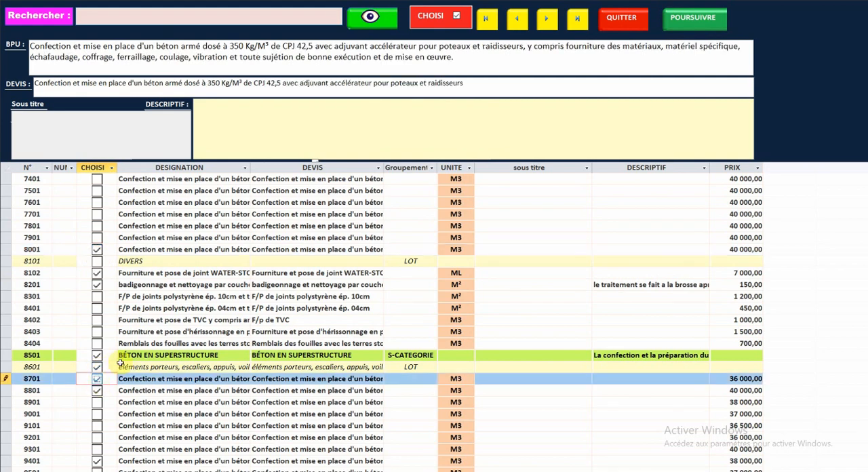
- Deselect the PLANCHERS ET DALLES PLAINES, DALLES PLAINES and PLANCHERS EN CORPS CREUX headings
scroll(120, 359, "down", 9)
scroll(120, 360, "down", 3)
left_click(97, 296)
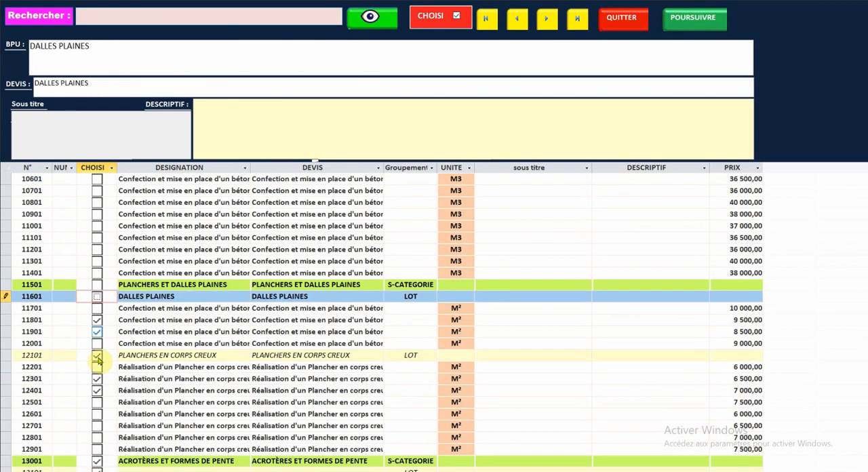
left_click(97, 354)
- Deselect the ACROTÈRES ET FORMES DE PENTE and DIVERS: Bacs a fleurs headings with their lot lines 13101 and 14001
scroll(98, 327, "down", 4)
left_click(97, 323)
left_click(97, 334)
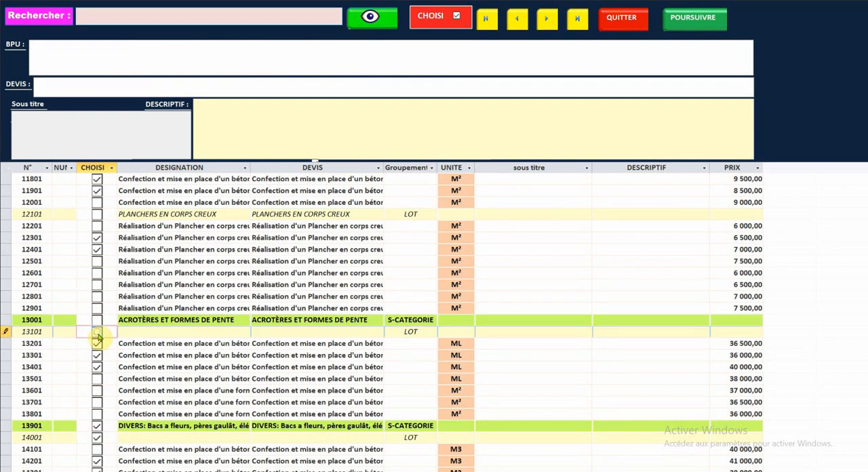
scroll(100, 315, "down", 3)
left_click(98, 320)
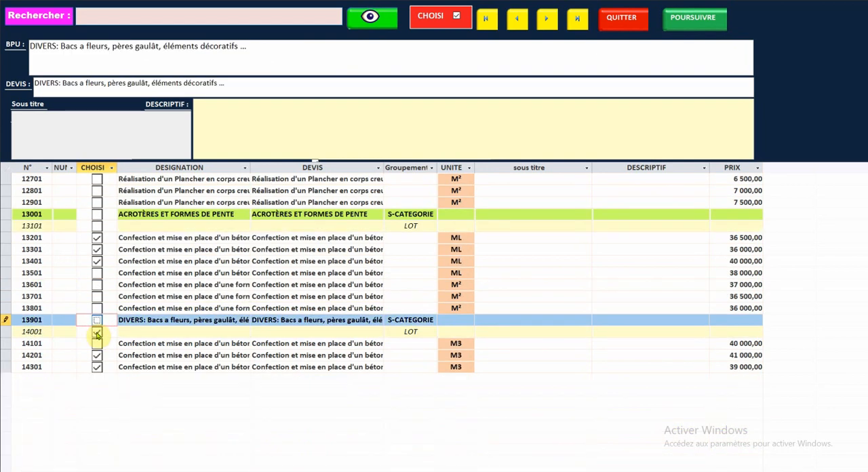
left_click(97, 333)
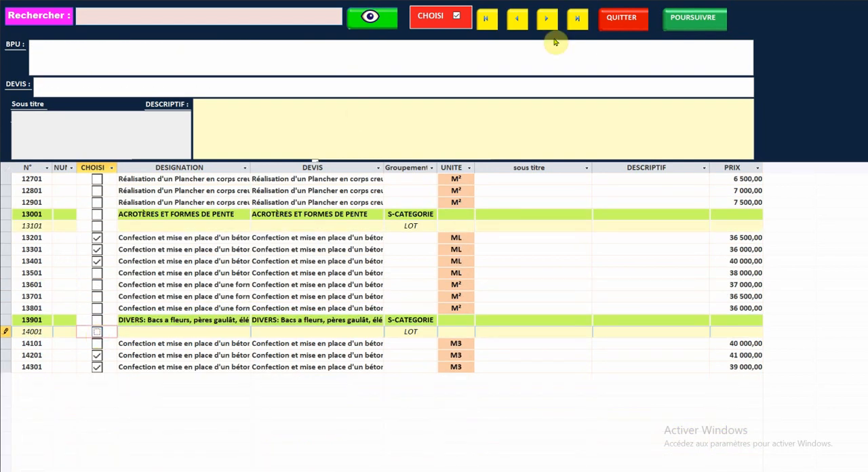
- Display the chosen works again and check the revised list of headings and articles from start to end
left_click(682, 21)
scroll(327, 234, "down", 1)
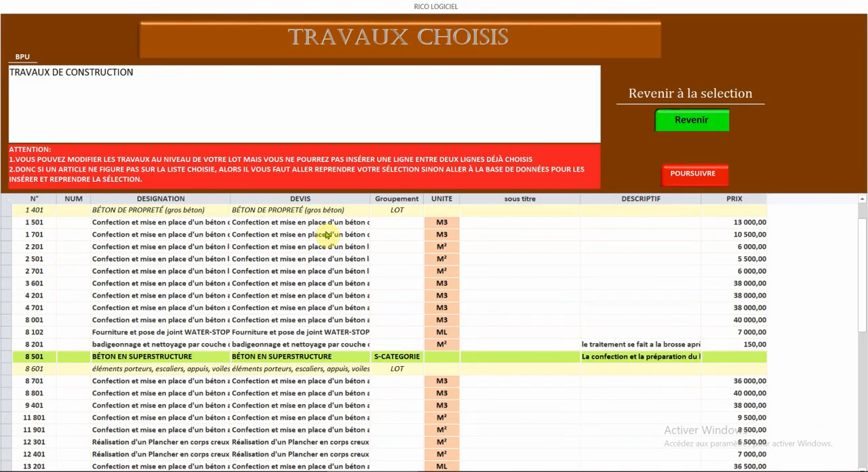
scroll(327, 235, "down", 4)
scroll(326, 235, "up", 2)
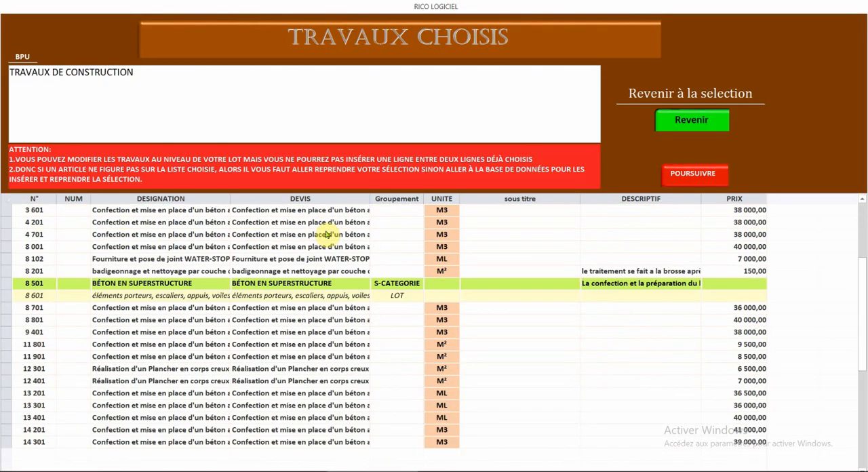
scroll(326, 235, "up", 3)
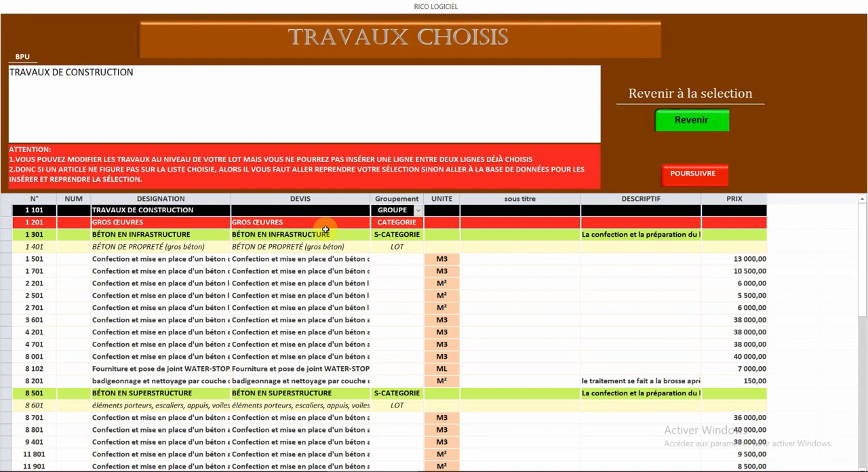
scroll(326, 231, "down", 4)
scroll(326, 235, "up", 4)
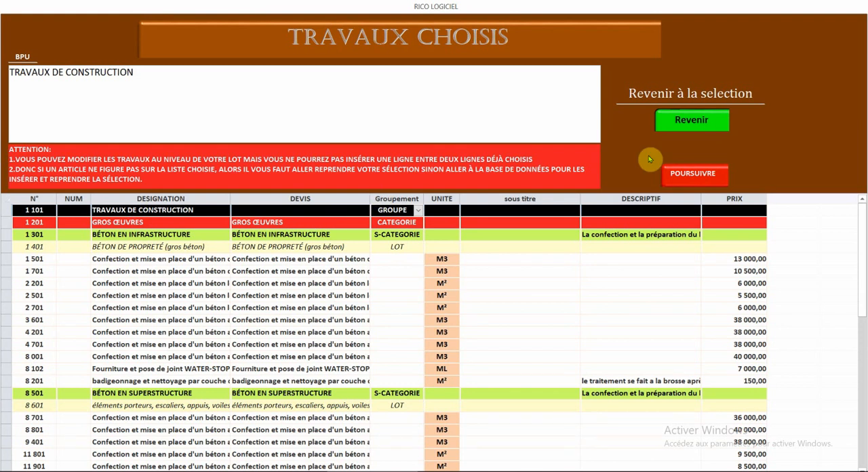
- Continue with the chosen works and add the selected articles to LOT 1, acknowledging the save message
left_click(687, 175)
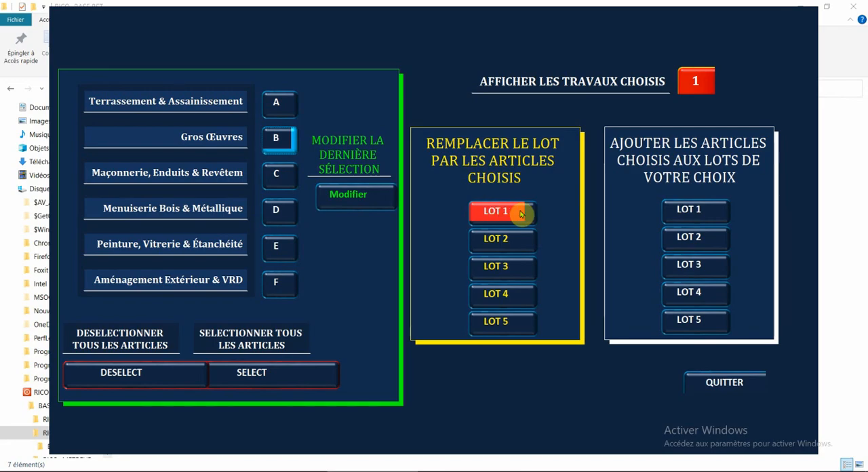
left_click(690, 210)
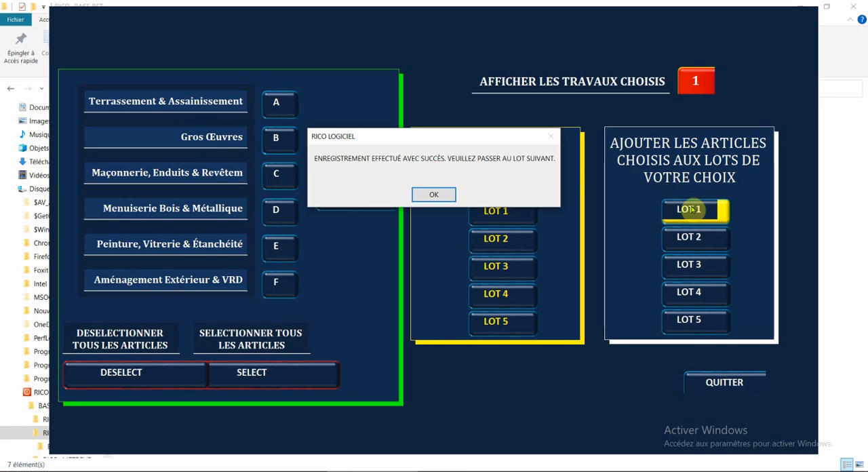
left_click(426, 196)
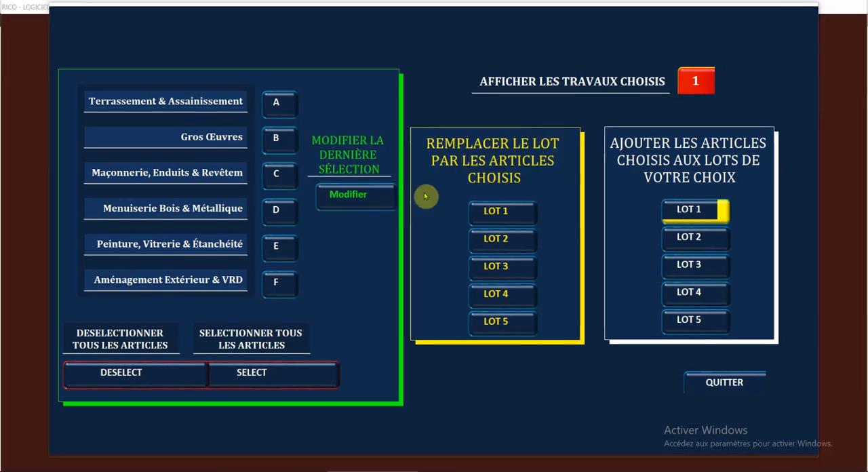
- Leave the selection window, open the BPU and DEVIS of LOT 01 and look through its articles
left_click(723, 383)
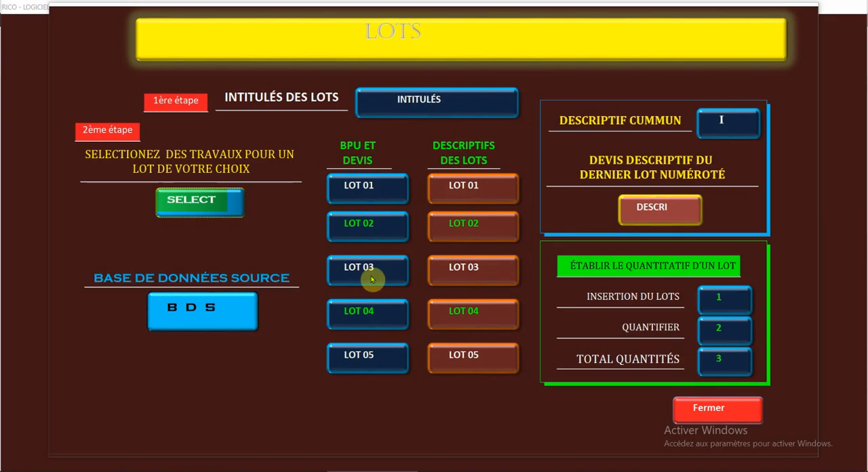
left_click(353, 190)
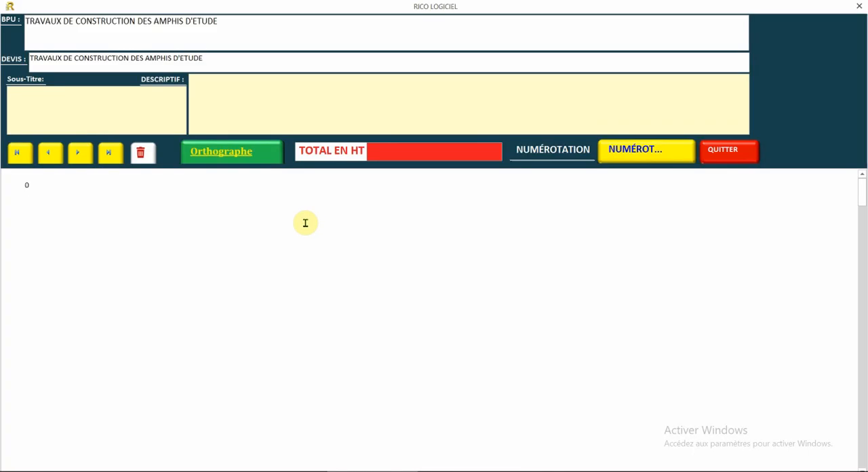
scroll(306, 223, "down", 3)
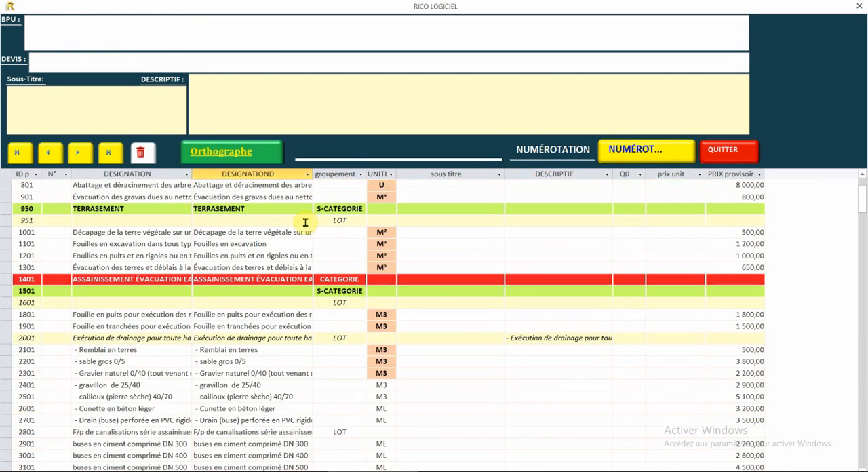
- Clear both designation texts of lot line 1401, BÉTON DE PROPRETÉ (gros béton), under BÉTON EN INFRASTRUCTURE
scroll(305, 222, "down", 15)
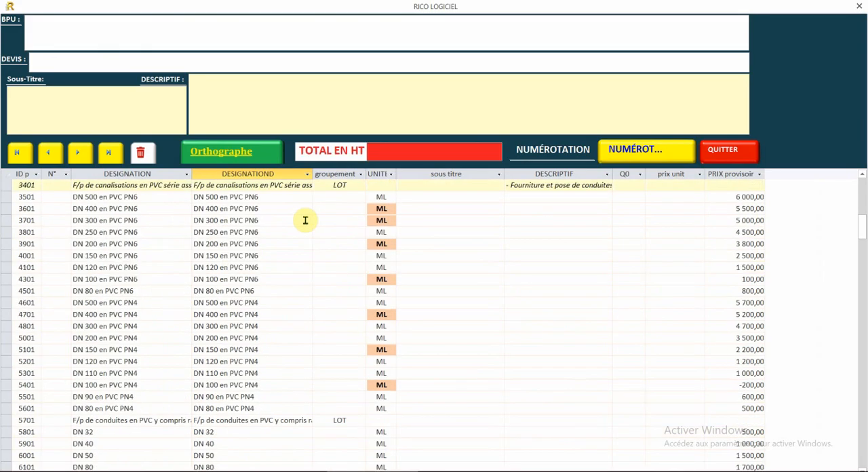
scroll(305, 220, "down", 4)
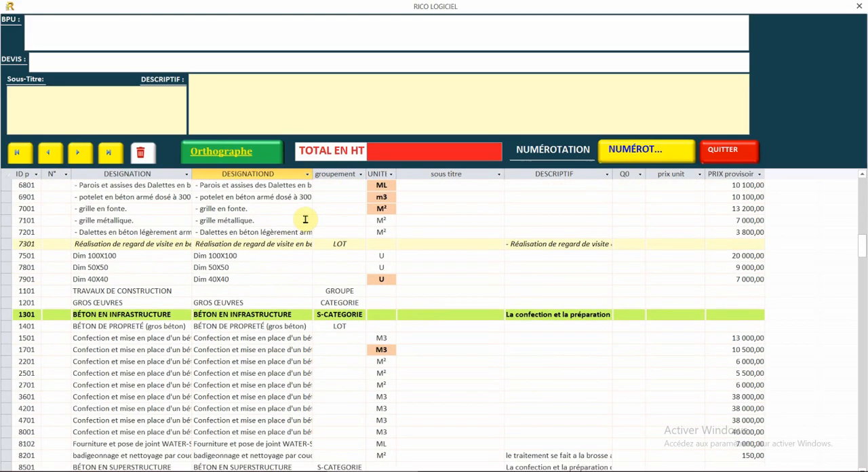
scroll(305, 219, "up", 3)
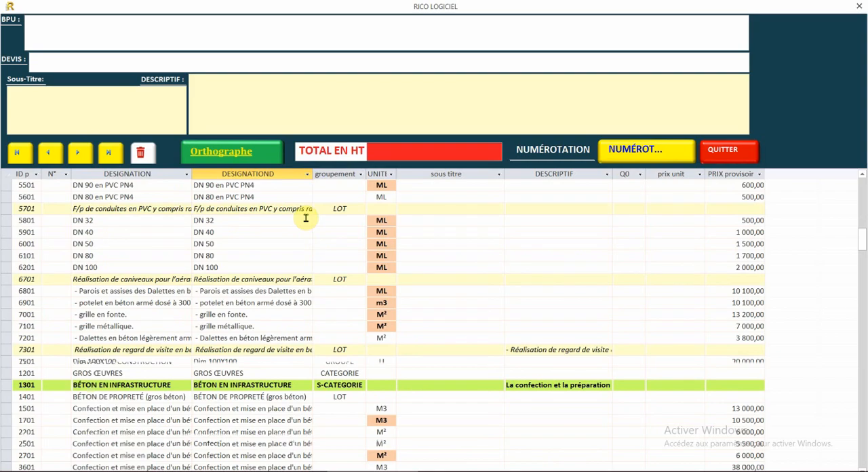
scroll(305, 218, "down", 3)
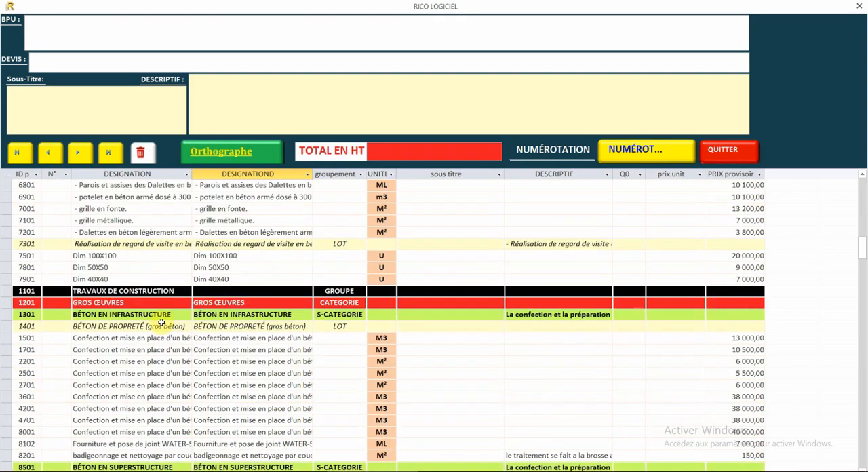
scroll(148, 299, "down", 1)
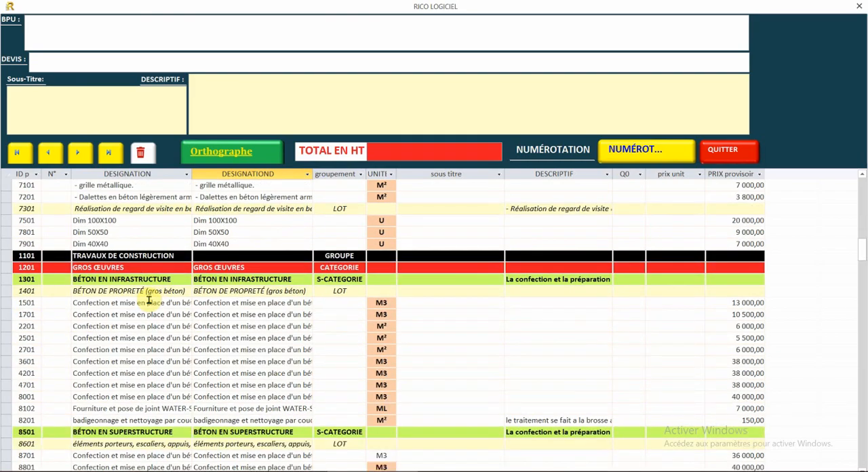
left_click(74, 291)
left_click_drag(75, 290, 227, 296)
key("BackSpace")
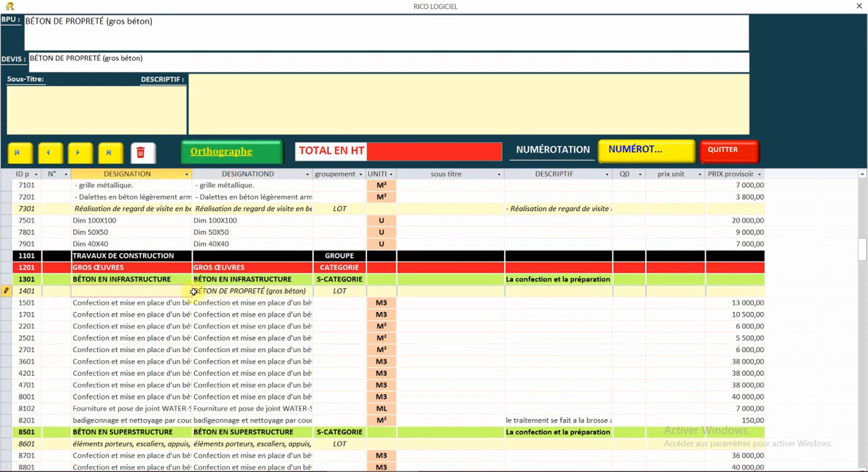
left_click_drag(200, 291, 344, 292)
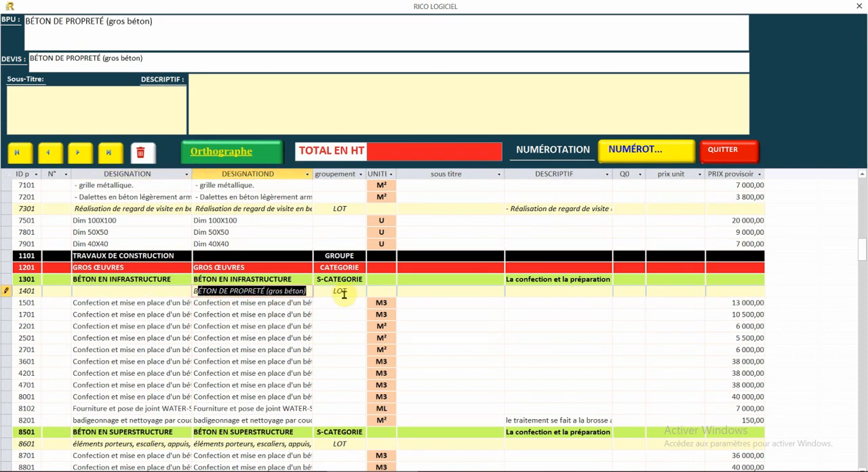
type("B")
- Clear both designation texts of lot line 8601 under BÉTON EN SUPERSTRUCTURE
scroll(211, 341, "down", 3)
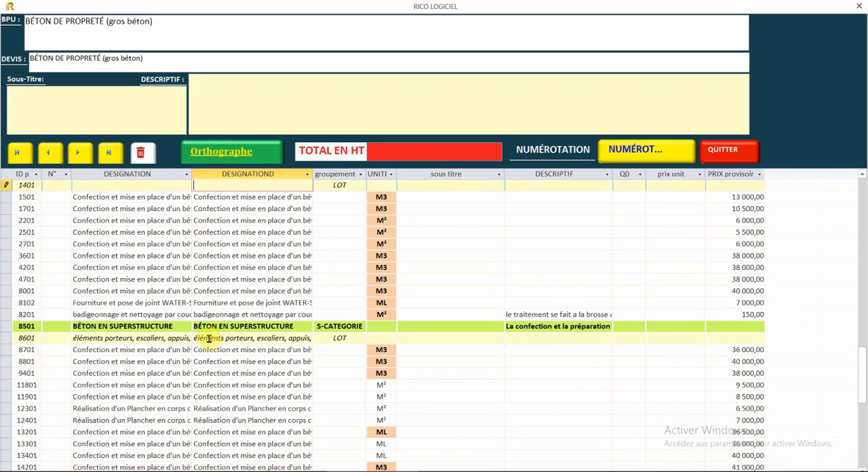
left_click(82, 337)
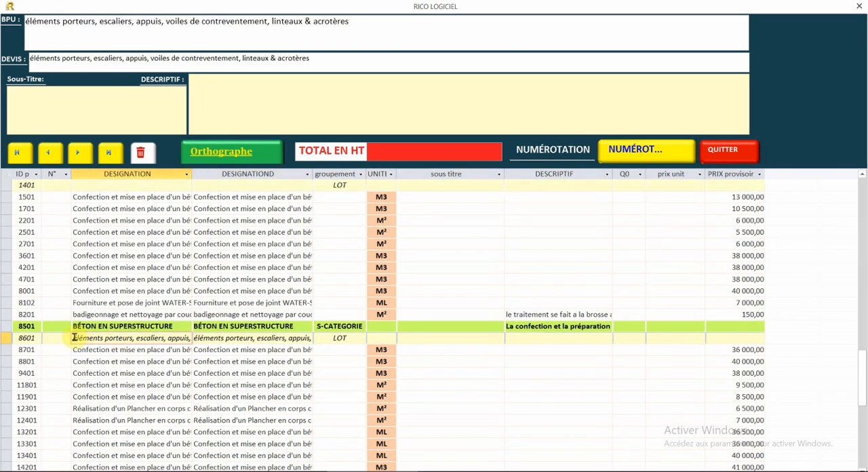
left_click_drag(104, 343, 237, 342)
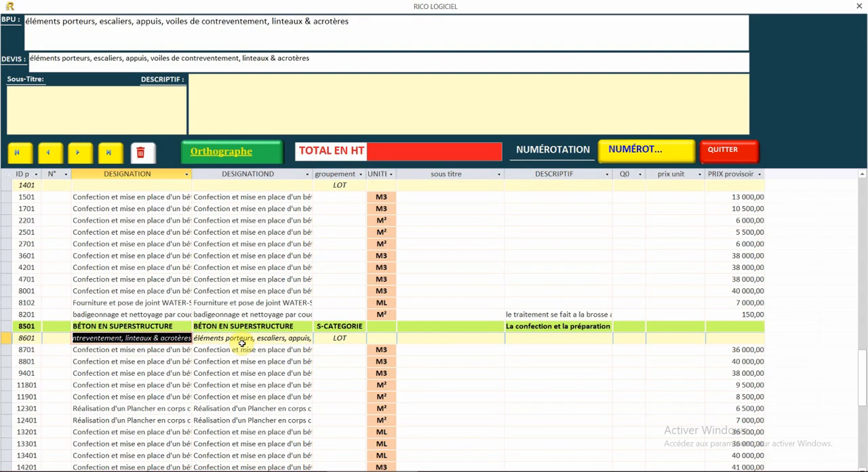
key("Delete")
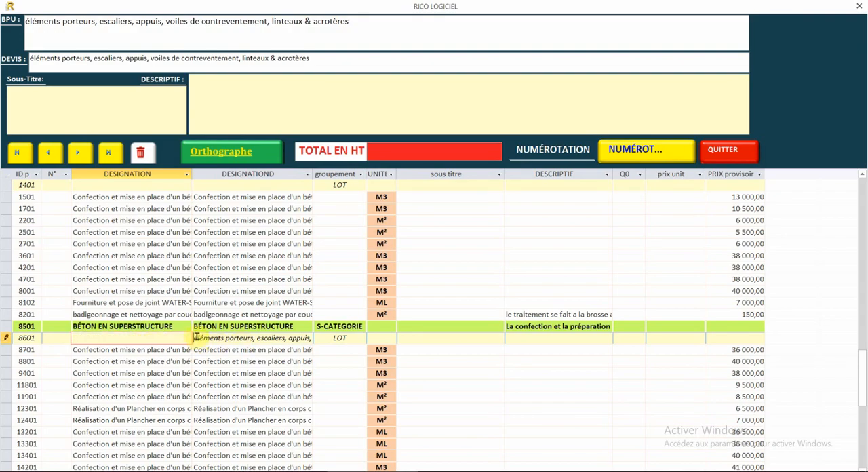
left_click_drag(196, 338, 306, 347)
key("Delete")
- Check the infrastructure and superstructure concrete articles of LOT 01 and close its BPU and DEVIS
scroll(224, 345, "down", 4)
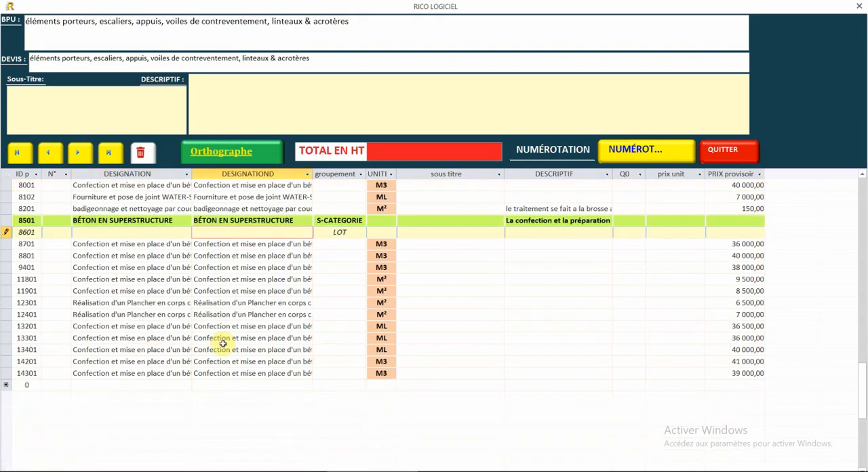
left_click(207, 306)
scroll(207, 306, "up", 7)
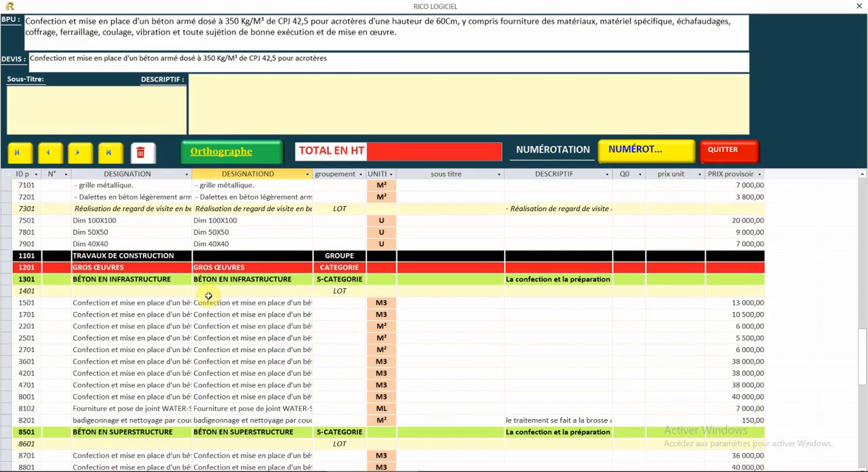
scroll(209, 296, "down", 2)
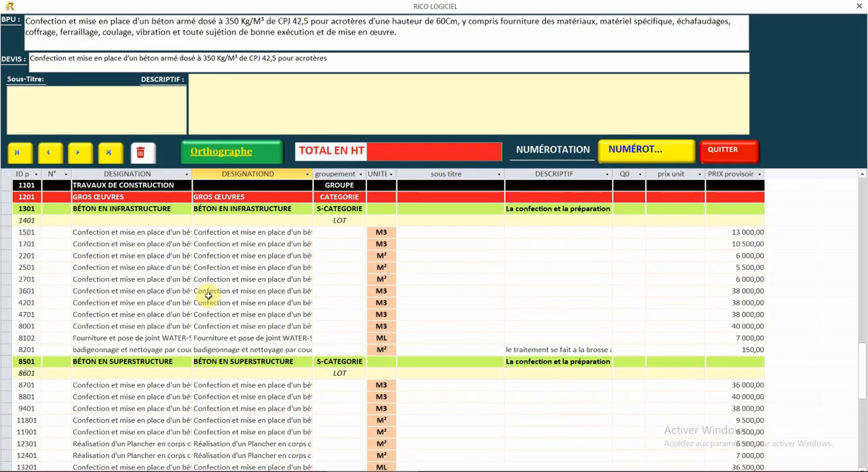
left_click(720, 152)
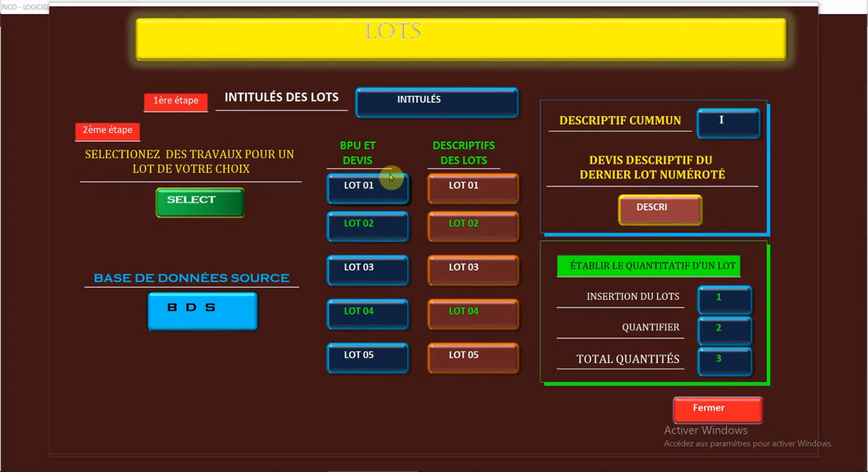
- Return to the work selection, select all articles and open the Maçonnerie, Enduits & Revêtem category
left_click(179, 202)
left_click(278, 173)
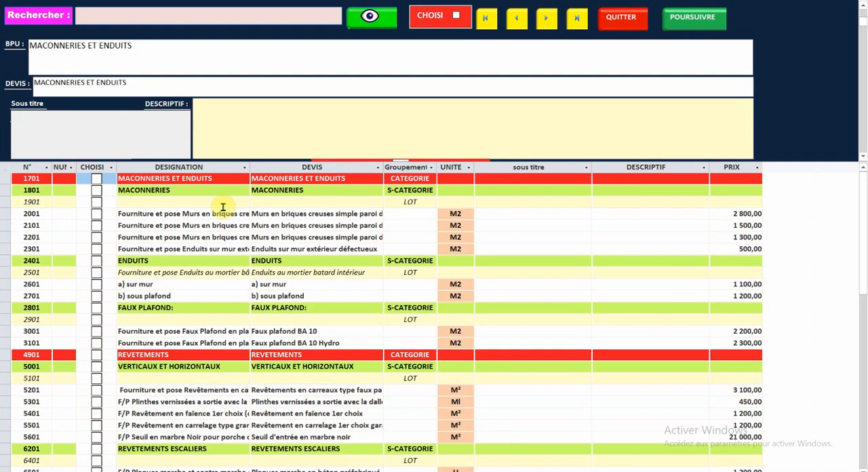
scroll(126, 217, "down", 1)
scroll(122, 222, "up", 1)
left_click(620, 17)
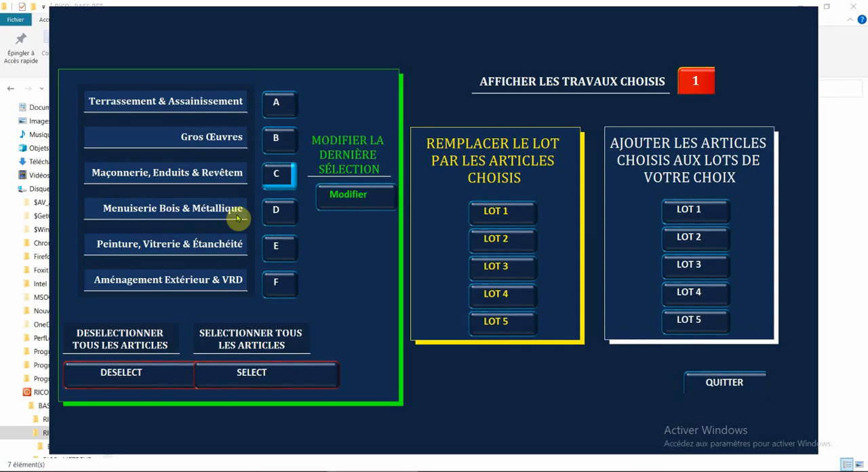
key("Return")
left_click(276, 174)
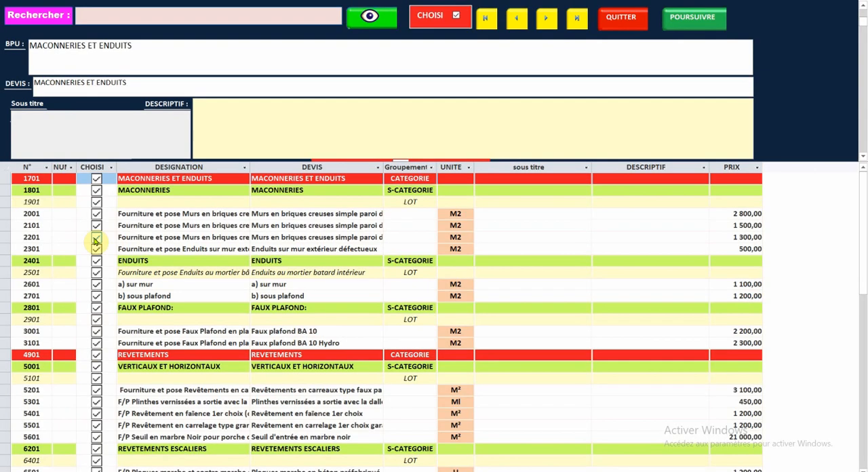
- Deselect articles 2201, 5401, 5501 and 6601 in the masonry, plaster and coverings list
left_click(97, 238)
scroll(102, 299, "down", 3)
left_click(97, 308)
scroll(102, 282, "down", 4)
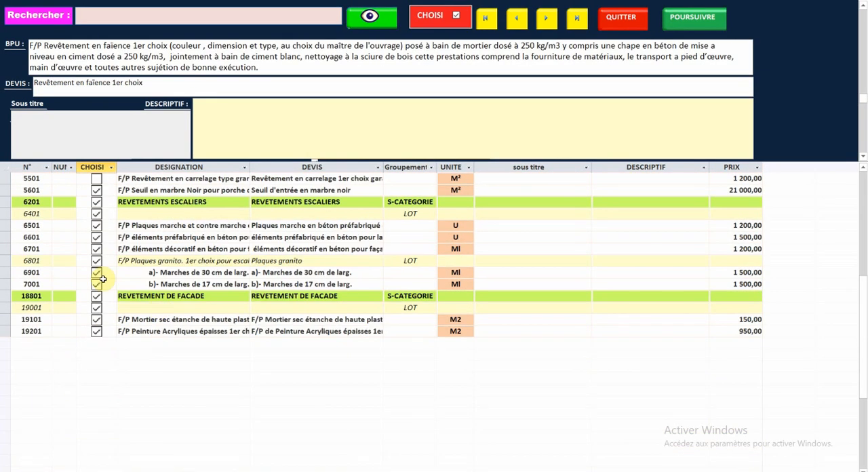
left_click(96, 238)
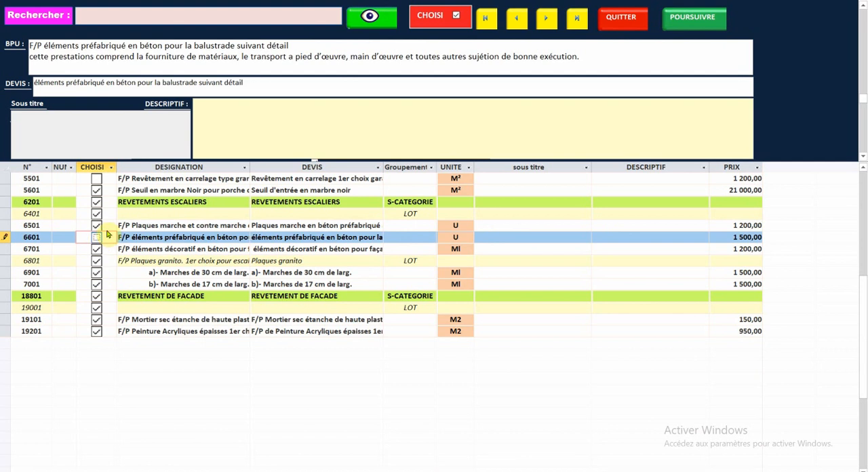
- Continue with the chosen masonry and coverings works and add them to LOT 1, acknowledging the message
left_click(693, 18)
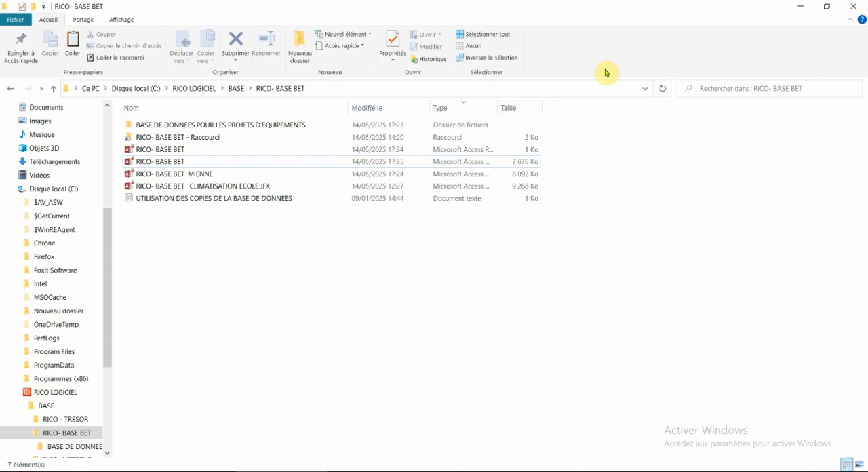
left_click(682, 181)
left_click(691, 208)
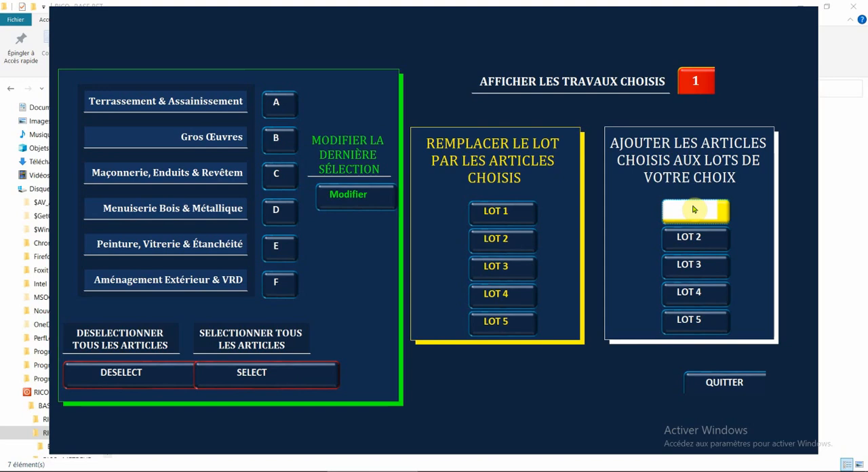
left_click(439, 199)
- Open the Menuiserie Bois & Métallique category and deselect articles 1001, 1401, 1501, 2101 and 2501
left_click(274, 212)
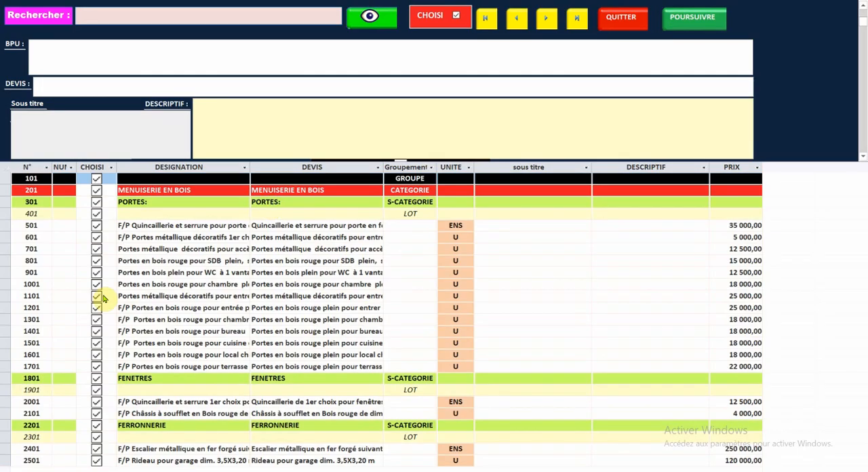
left_click(97, 331)
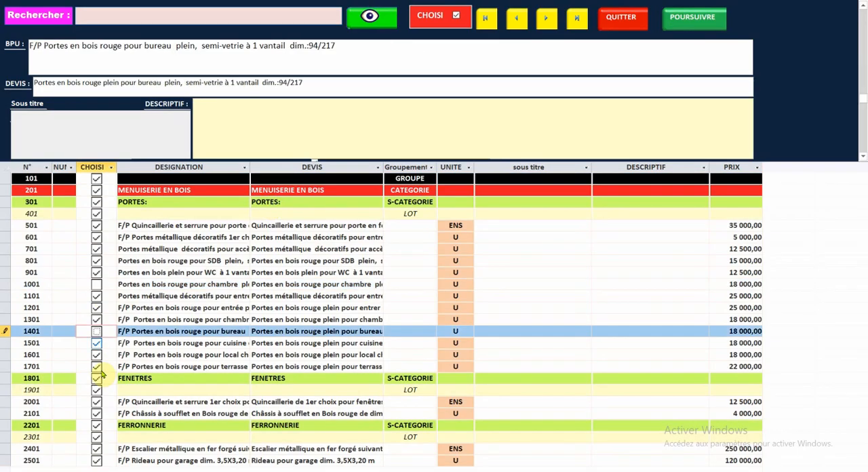
left_click(97, 413)
left_click(97, 461)
- Continue with the chosen joinery works and add them to LOT 1, acknowledging the message
left_click(687, 20)
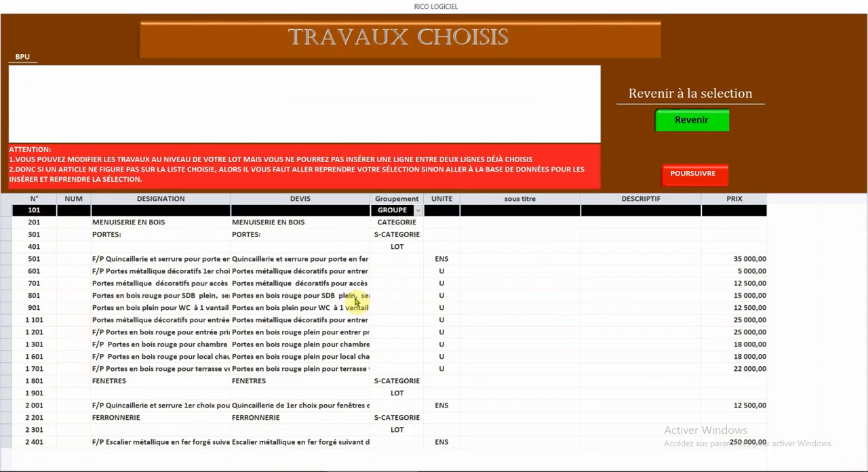
left_click(684, 173)
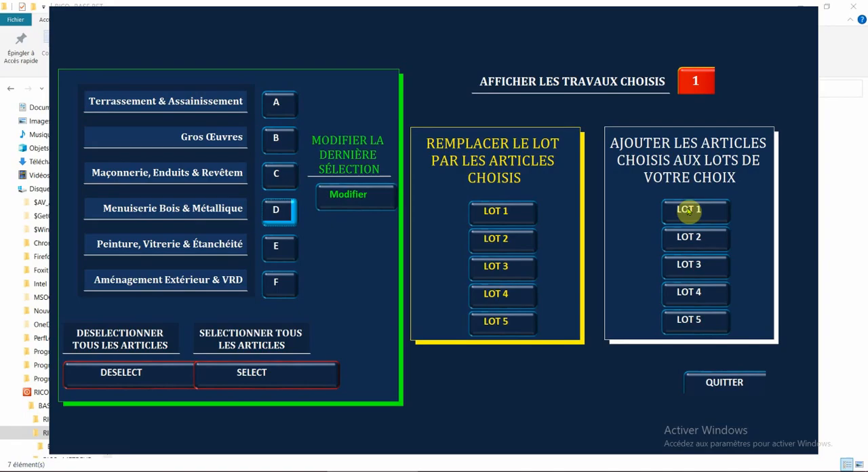
left_click(689, 210)
left_click(436, 196)
- Leave the selection window, reopen the BPU and DEVIS of LOT 01 and examine its headings and articles down to MENUISERIE EN BOIS
left_click(703, 382)
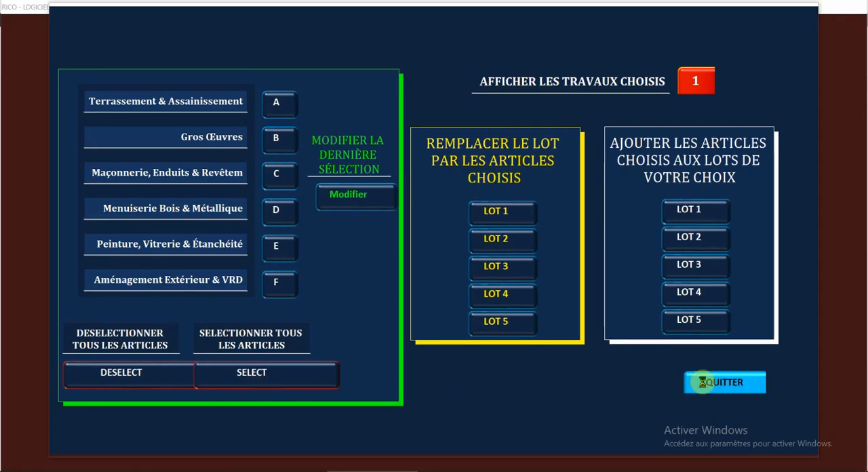
left_click(360, 193)
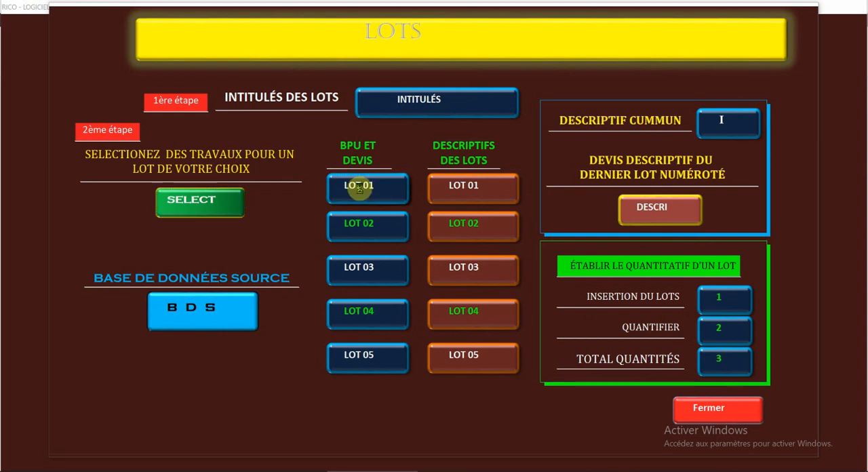
scroll(267, 255, "down", 8)
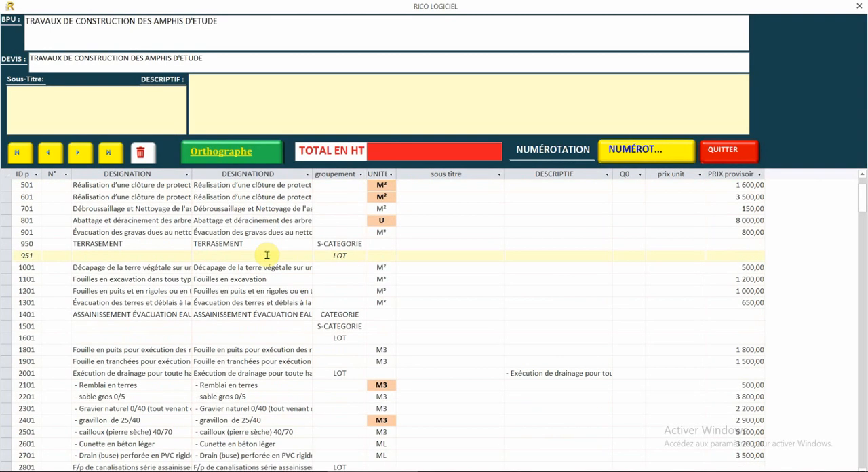
scroll(268, 250, "down", 15)
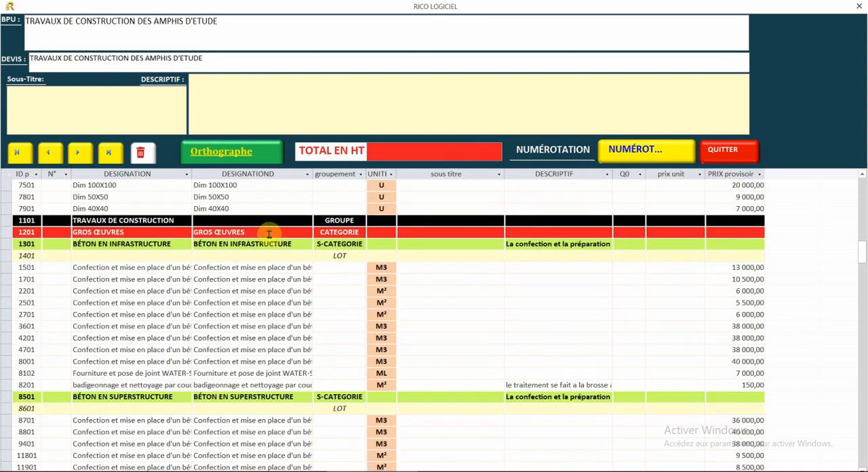
left_click(268, 229)
scroll(269, 232, "down", 5)
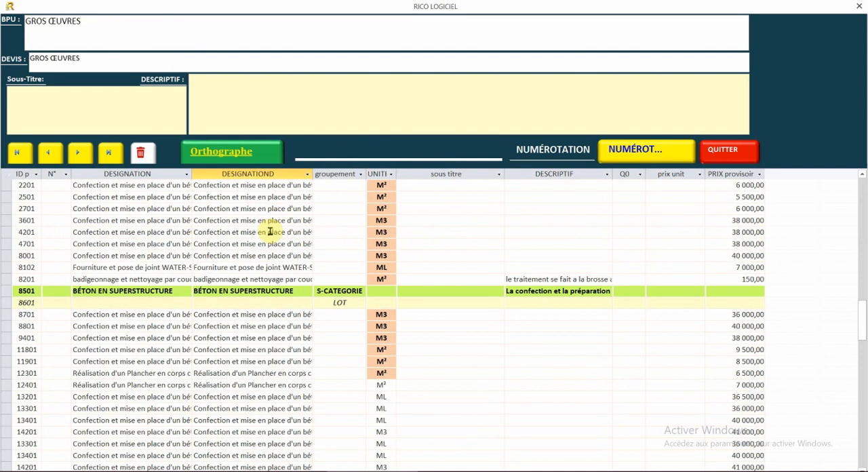
scroll(269, 231, "down", 2)
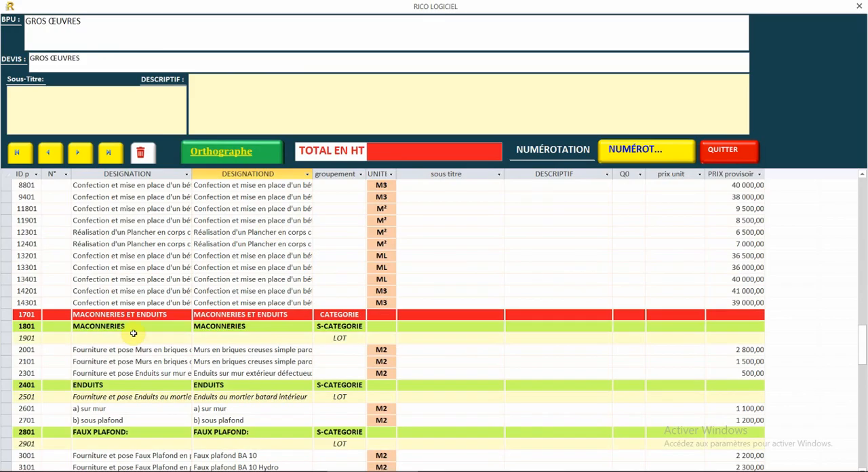
scroll(211, 310, "down", 6)
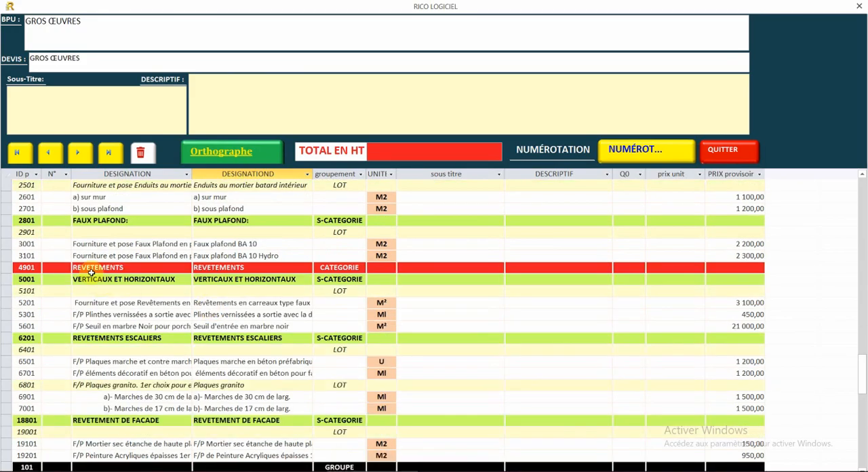
scroll(257, 277, "down", 2)
scroll(257, 276, "down", 4)
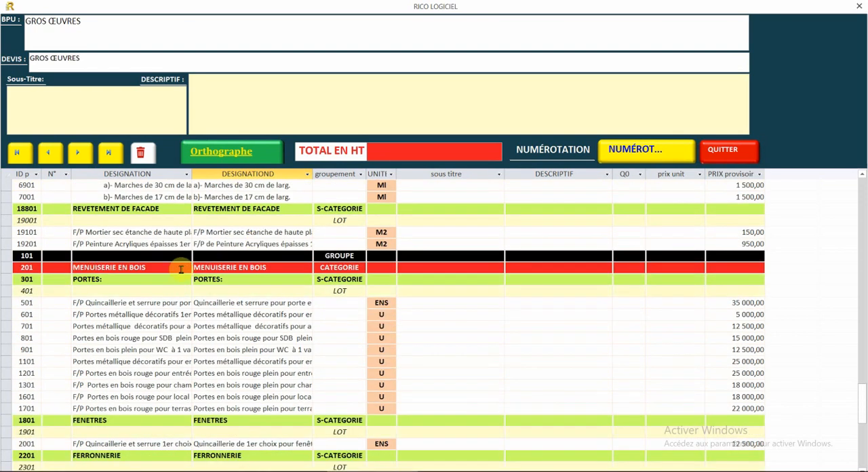
- Delete the empty GROUPE row above MENUISERIE EN BOIS, check the remaining joinery articles and close the BPU and DEVIS of LOT 01
left_click(9, 256)
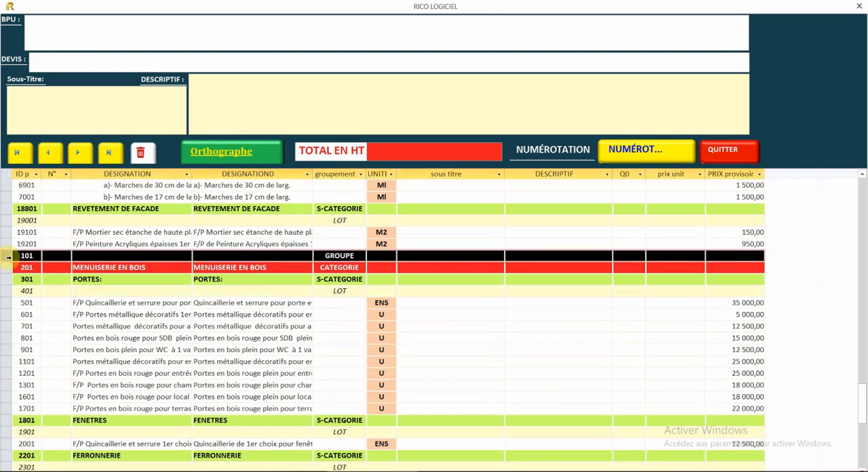
right_click(9, 256)
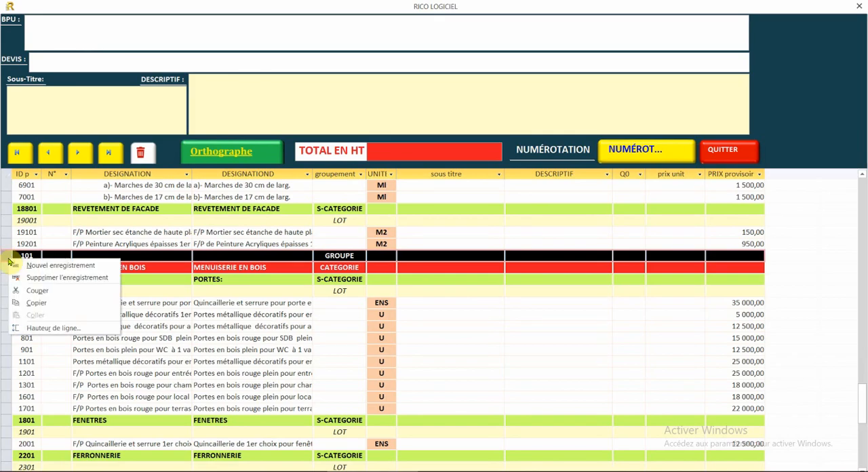
left_click(29, 278)
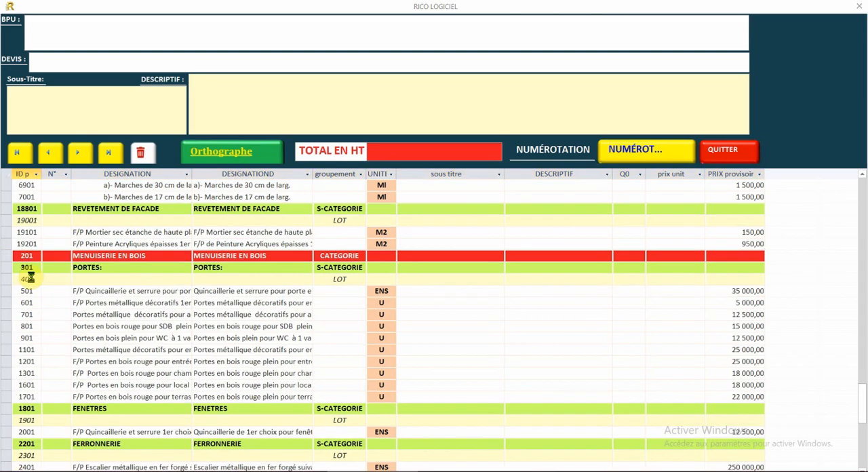
left_click(409, 278)
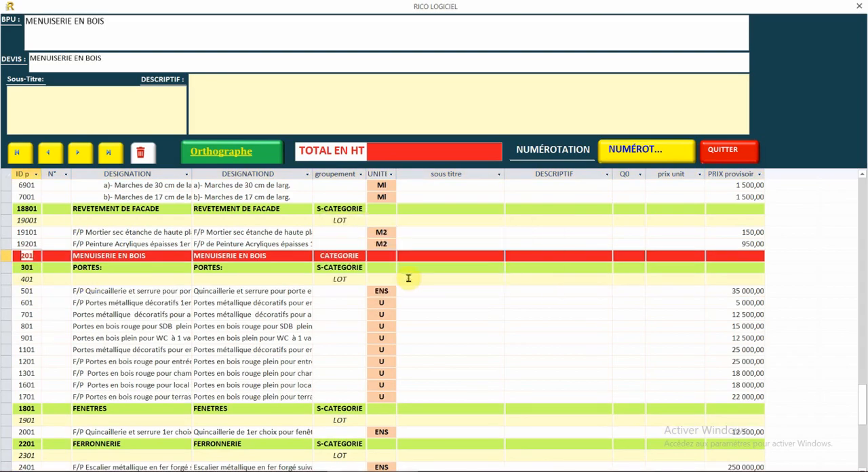
scroll(323, 287, "down", 3)
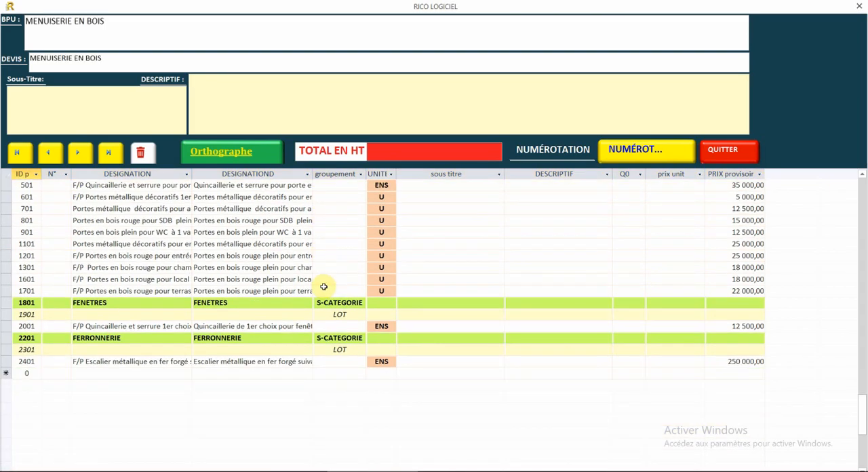
scroll(324, 287, "up", 2)
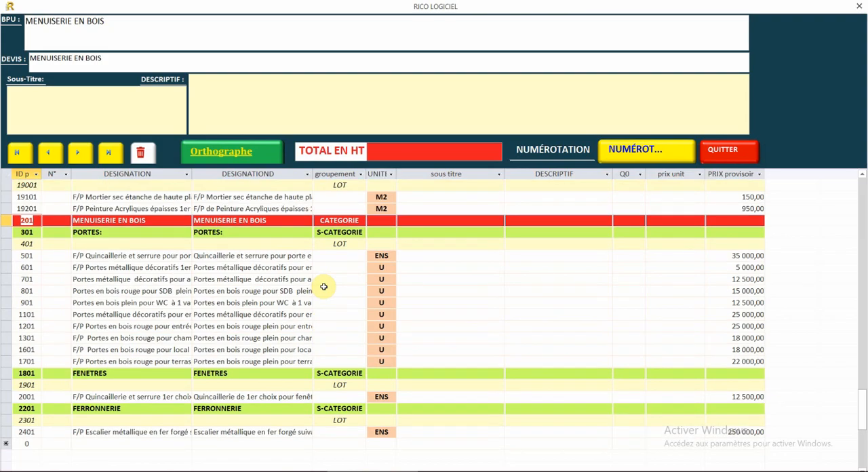
scroll(323, 287, "down", 1)
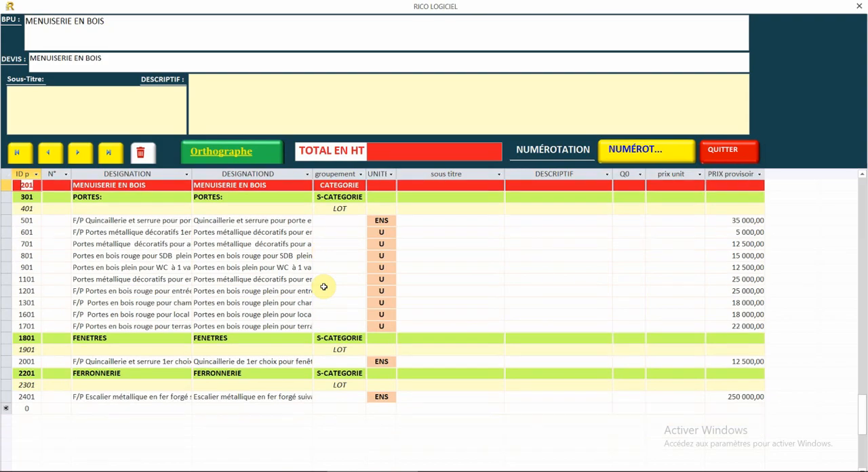
left_click(733, 157)
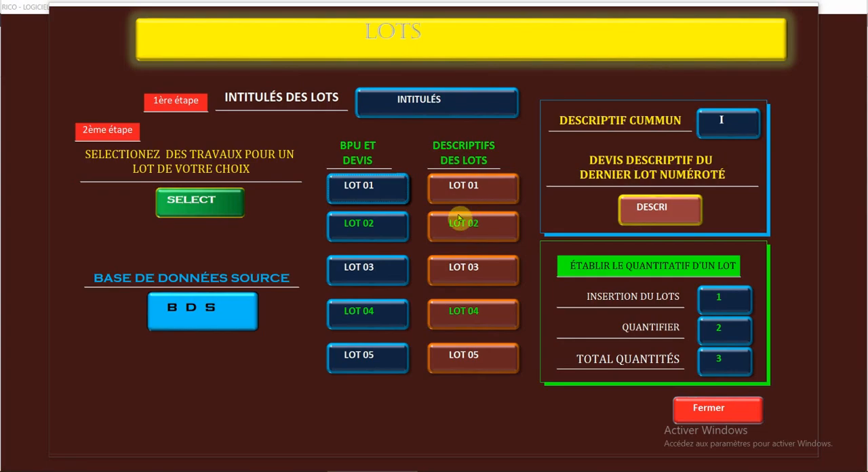
- Review the list of lot titles and close it again
left_click(360, 226)
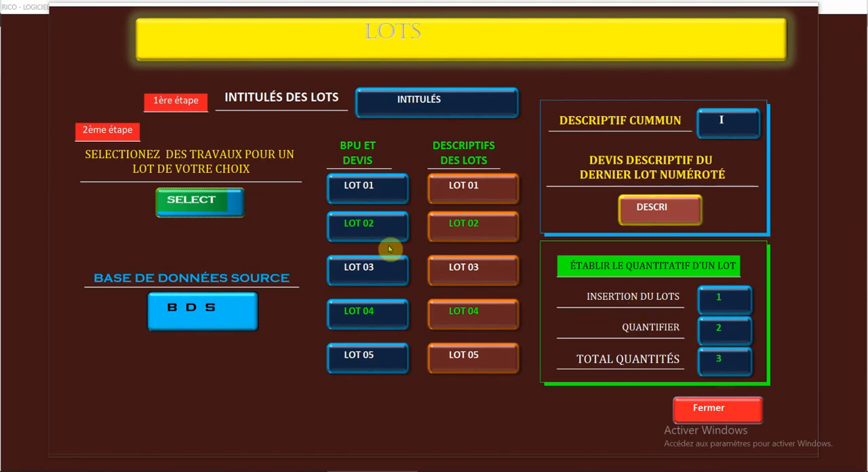
left_click(404, 100)
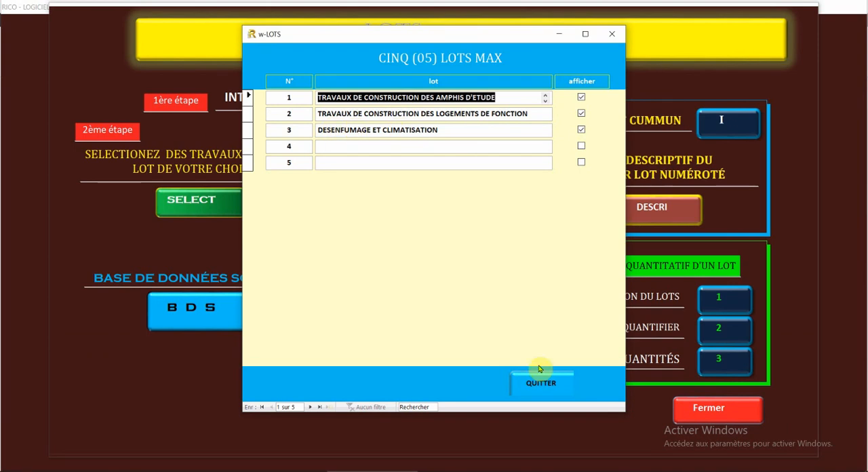
left_click(554, 390)
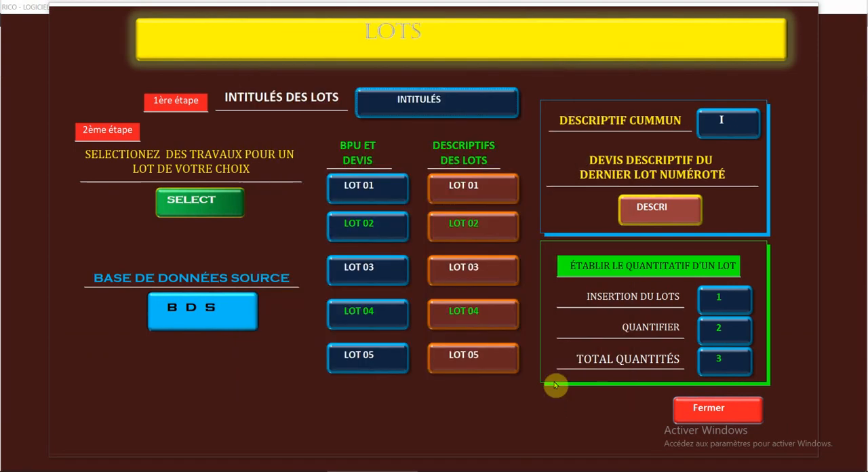
- Go to the source database's storage folder and open the database RICO- BASE BET CLIMATISATION ECOLE JFK
left_click(200, 316)
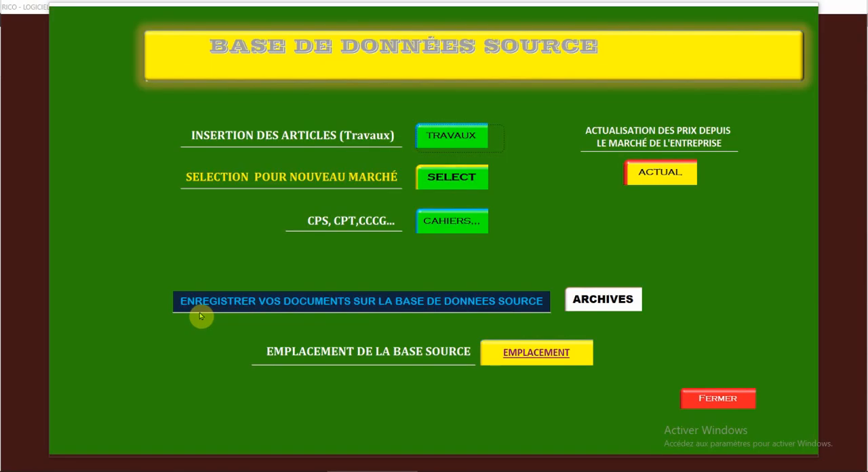
left_click(521, 357)
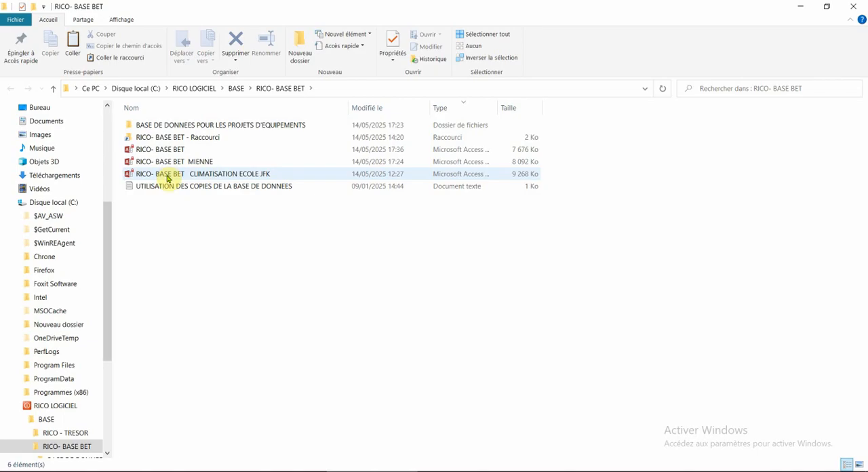
left_click(167, 179)
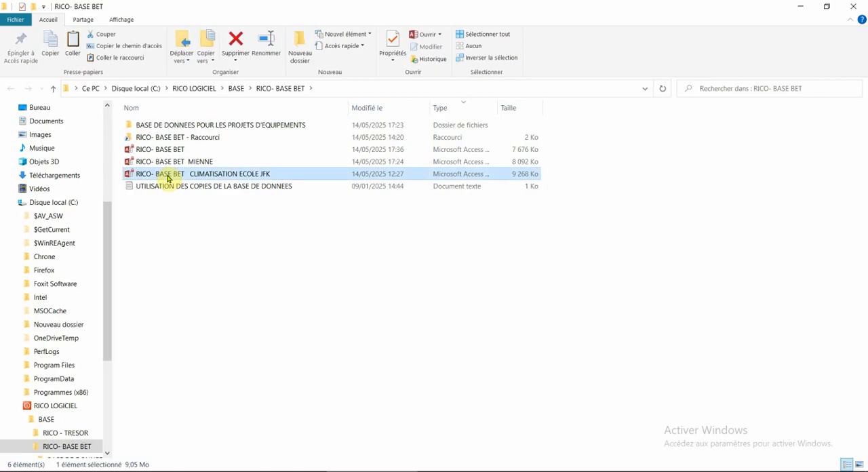
double_click(167, 178)
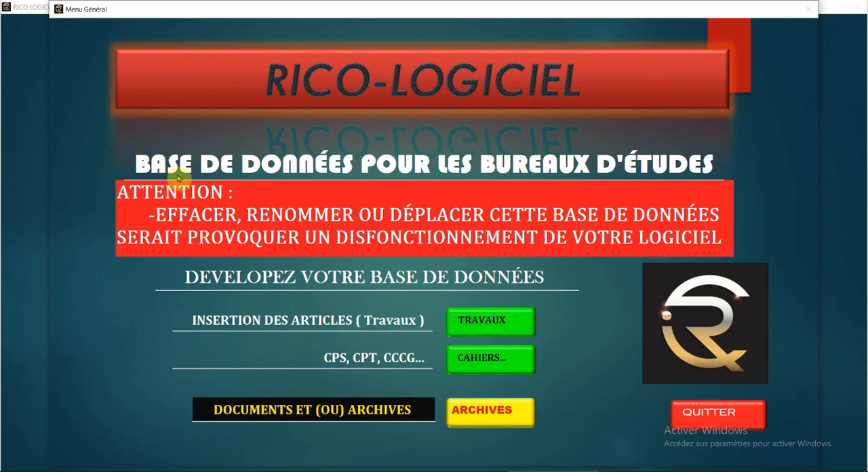
- Open the MODEL A SUIVRE works, examine its preliminary and scaffolding articles, and close the article list
left_click(489, 326)
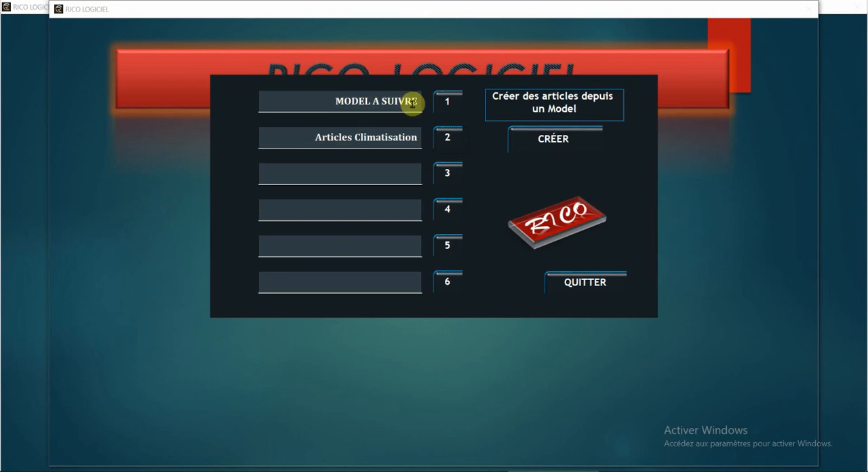
left_click(452, 107)
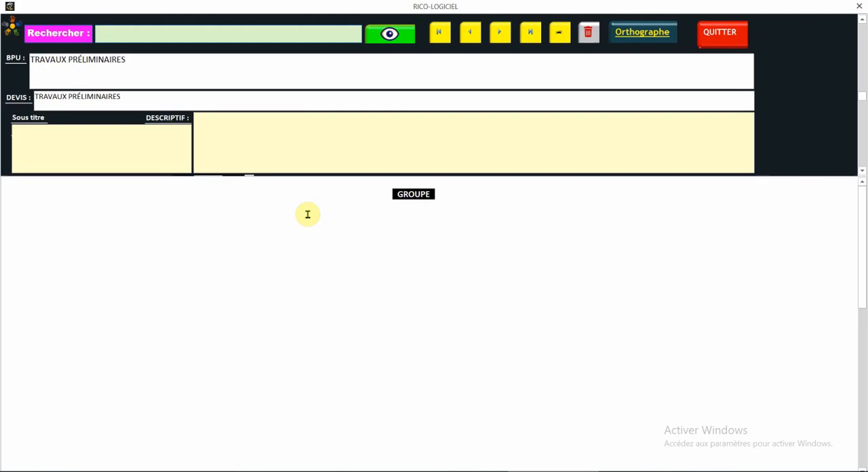
left_click(296, 252)
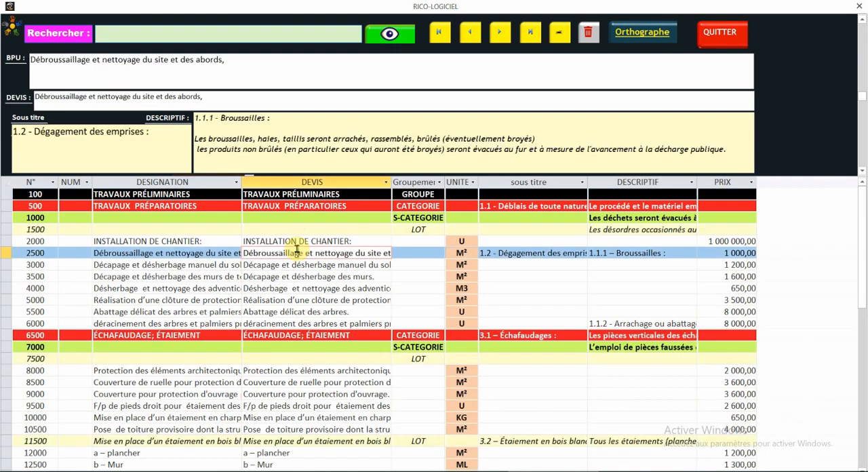
scroll(303, 204, "down", 3)
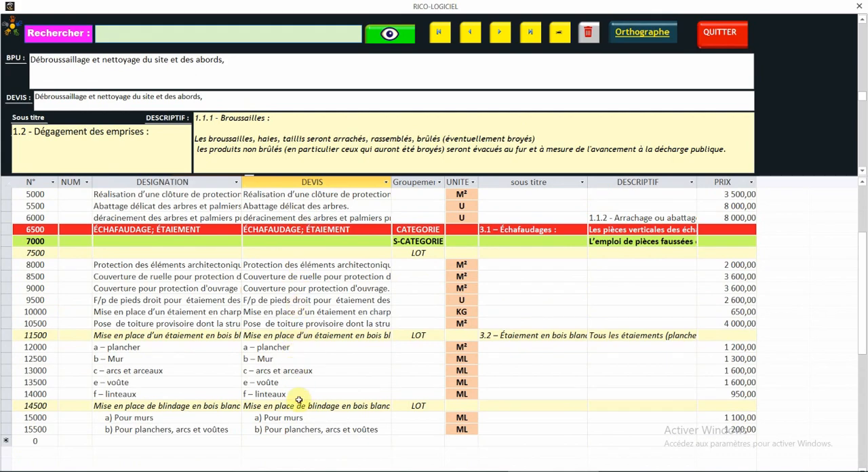
left_click(721, 34)
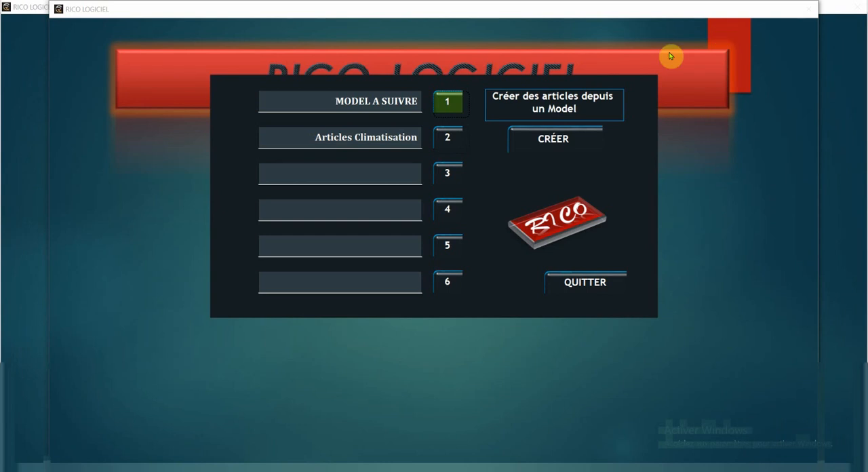
- Examine the Articles Climatisation works from the equipment down to the insulation articles, and return to the database's main menu
left_click(454, 139)
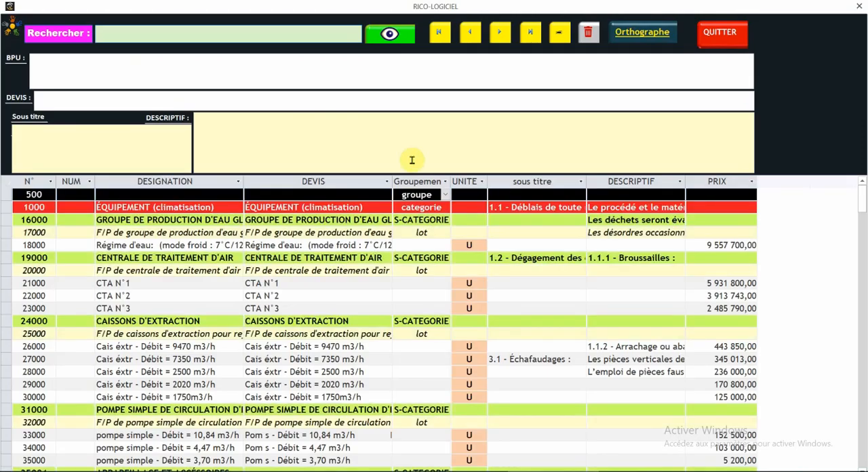
scroll(411, 159, "down", 1)
scroll(328, 218, "down", 2)
scroll(329, 219, "down", 1)
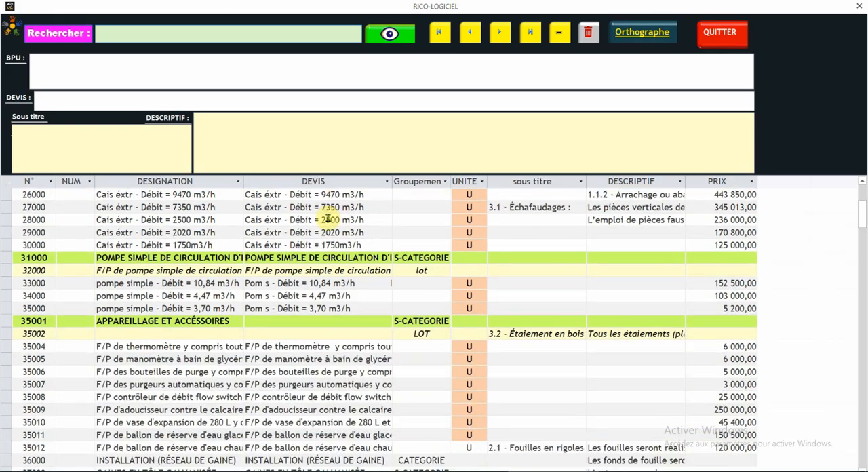
scroll(328, 218, "down", 5)
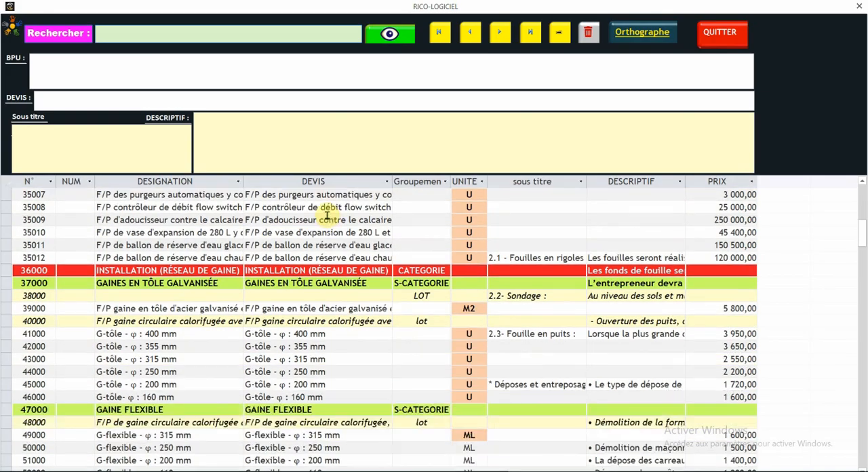
scroll(327, 214, "down", 4)
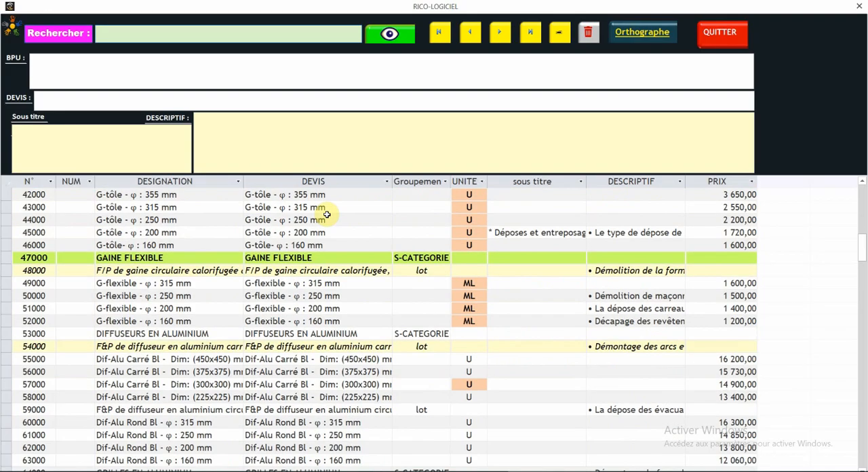
scroll(327, 214, "down", 6)
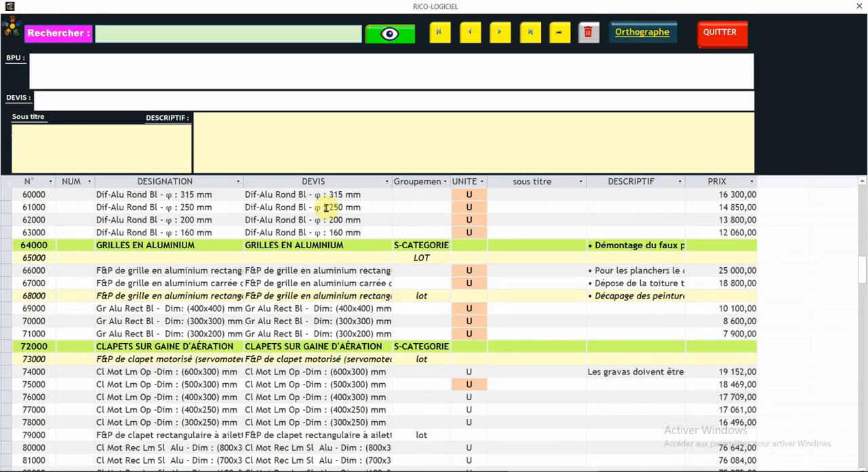
scroll(326, 208, "down", 11)
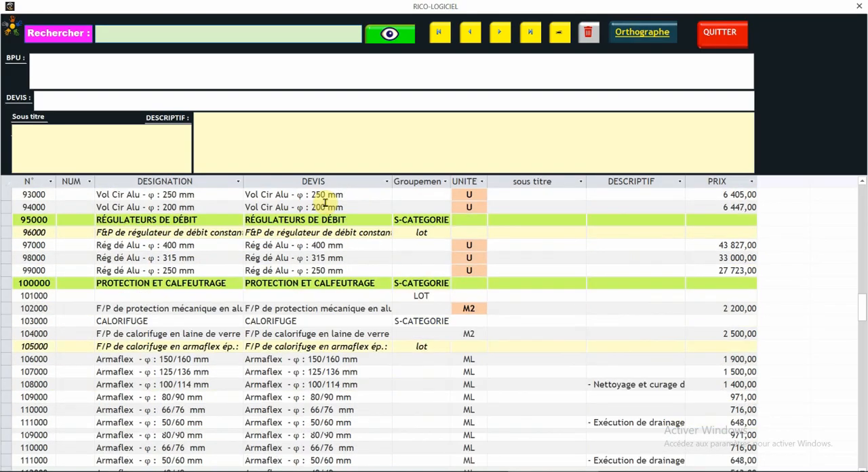
left_click(721, 35)
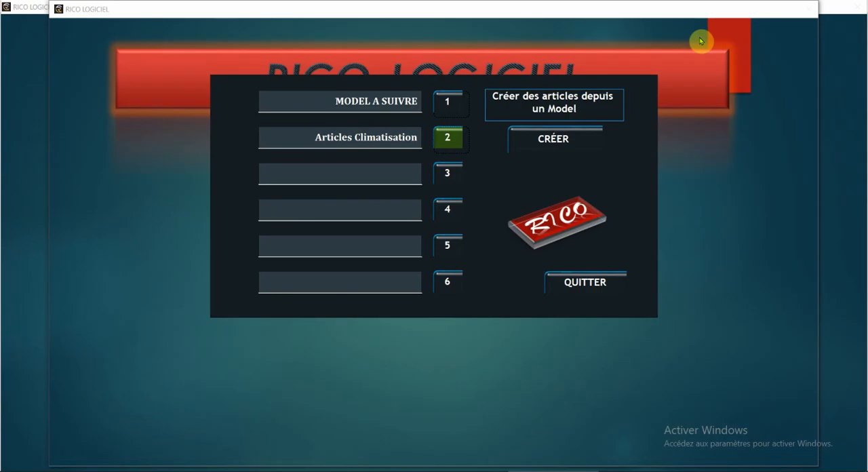
left_click(592, 282)
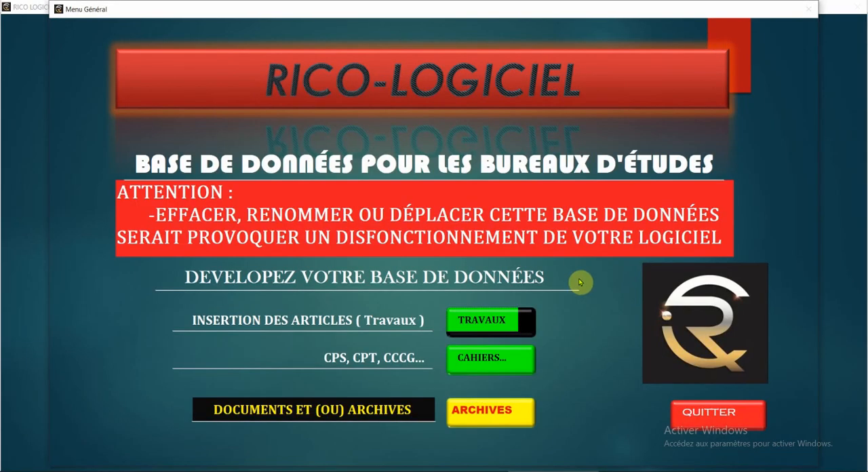
- Open the database's document archives and view the records plans demandés and cahier des charges
left_click(490, 404)
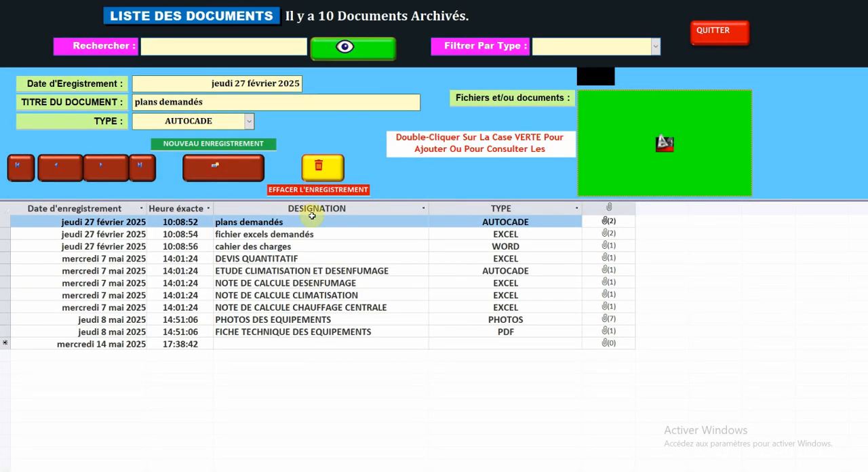
left_click(287, 223)
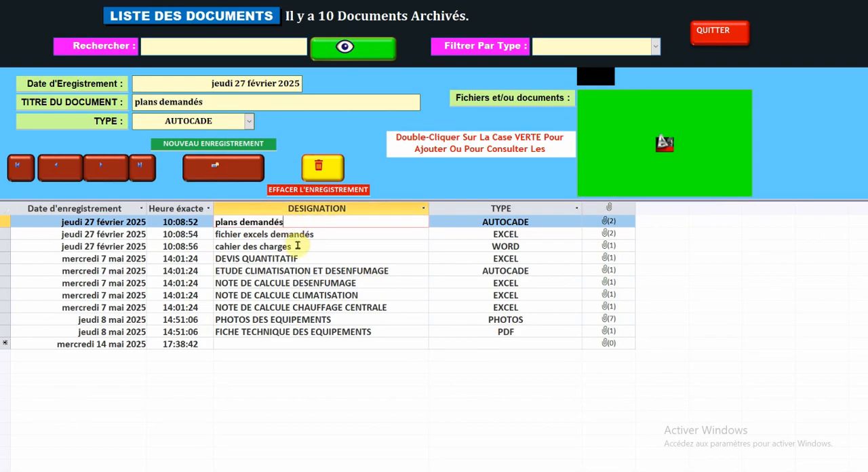
left_click(298, 245)
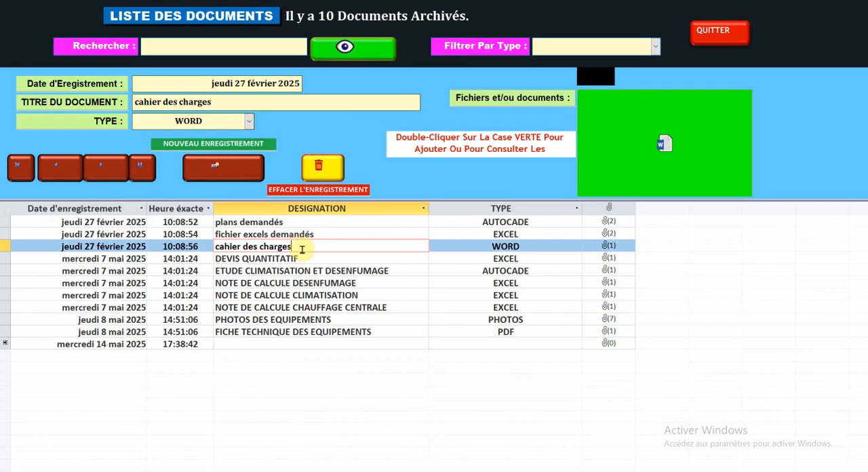
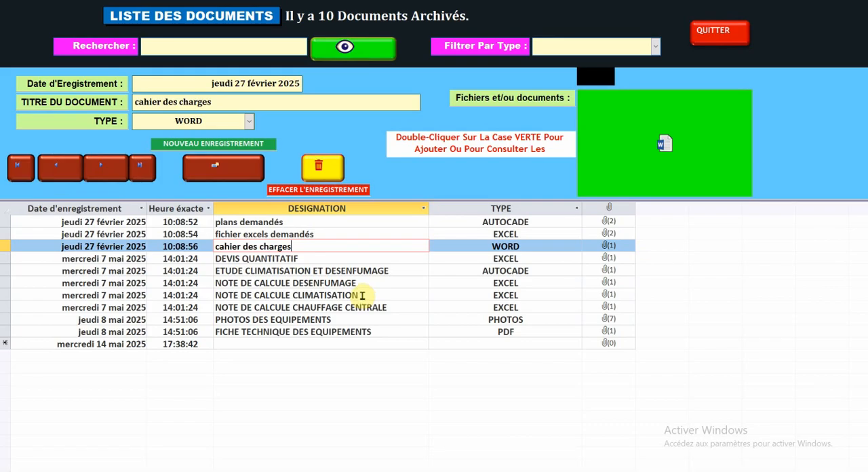
- View the archived air-conditioning and central-heating calculation notes, and browse the images attached to PHOTOS DES EQUIPEMENTS
left_click(362, 295)
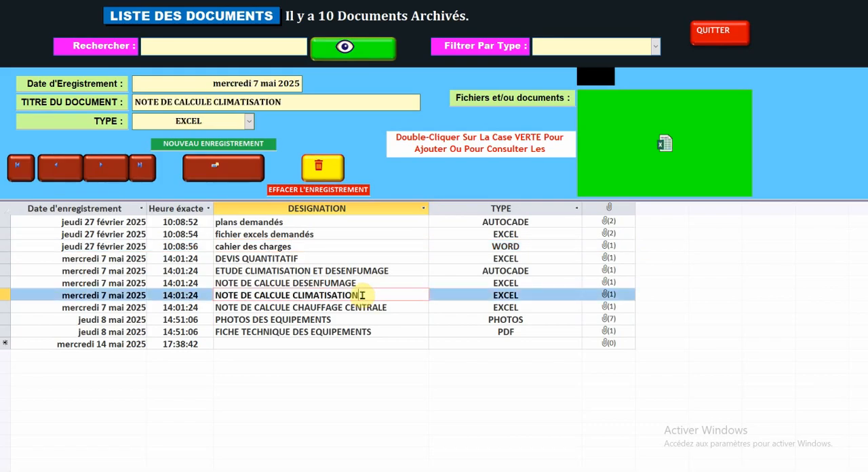
left_click(365, 308)
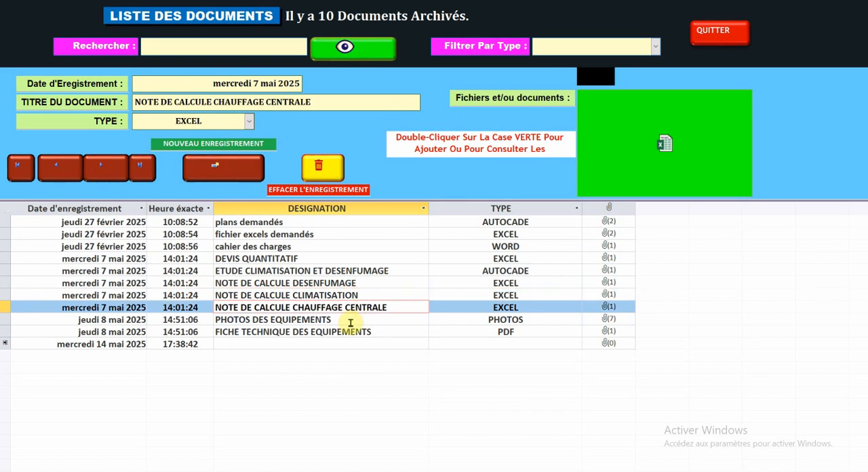
left_click(350, 320)
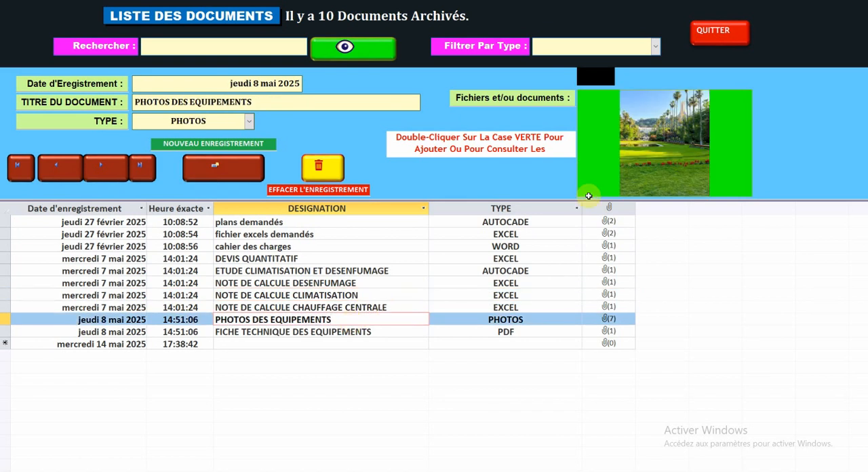
left_click(654, 111)
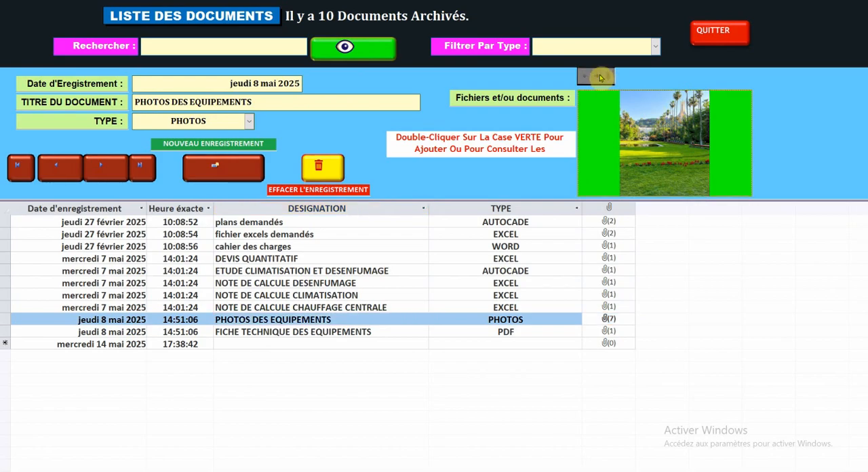
left_click(599, 76)
left_click(600, 77)
left_click(600, 77)
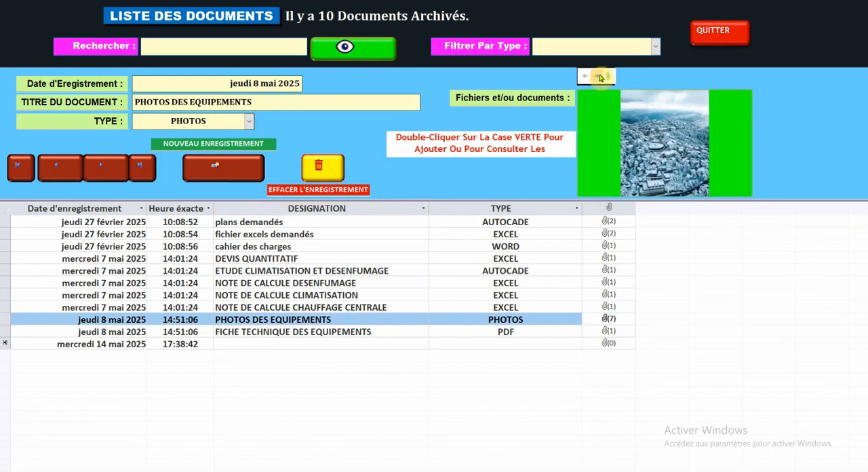
left_click(600, 76)
left_click(600, 77)
left_click(599, 77)
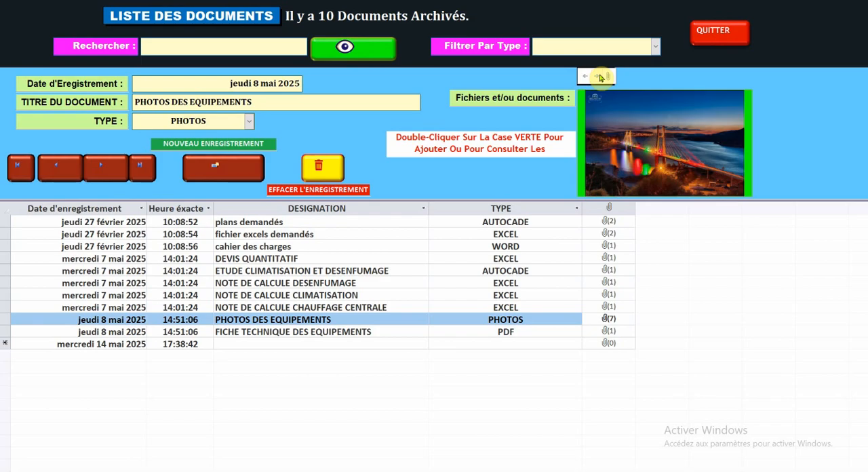
- View the FICHE TECHNIQUE DES EQUIPEMENTS record, close the document archives and quit the air-conditioning database
left_click(290, 333)
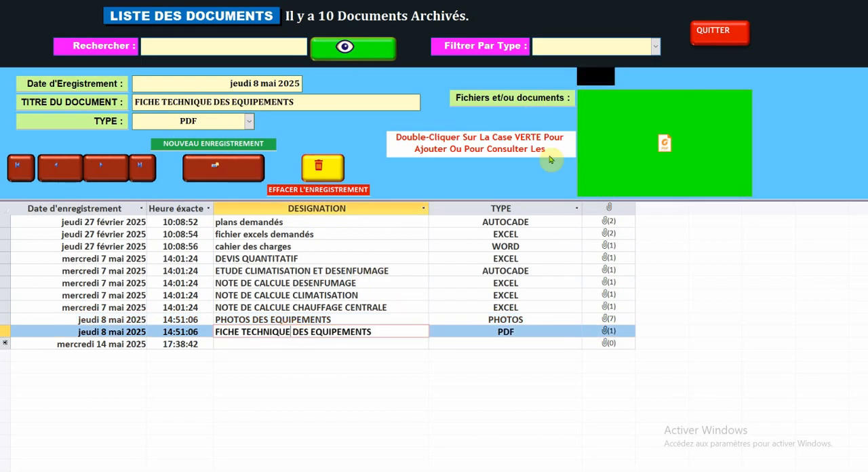
left_click(712, 37)
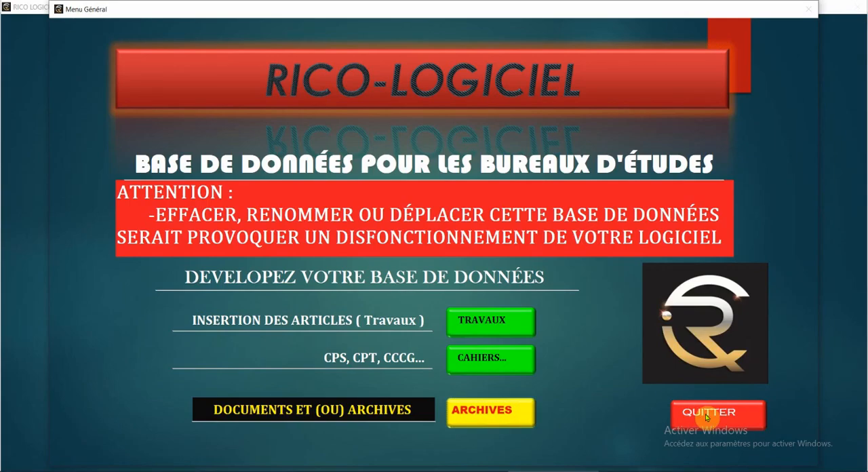
left_click(707, 417)
- Delete the database file RICO- BASE BET and rename RICO- BASE BET CLIMATISATION ECOLE JFK as RICO- BASE BET
left_click(173, 151)
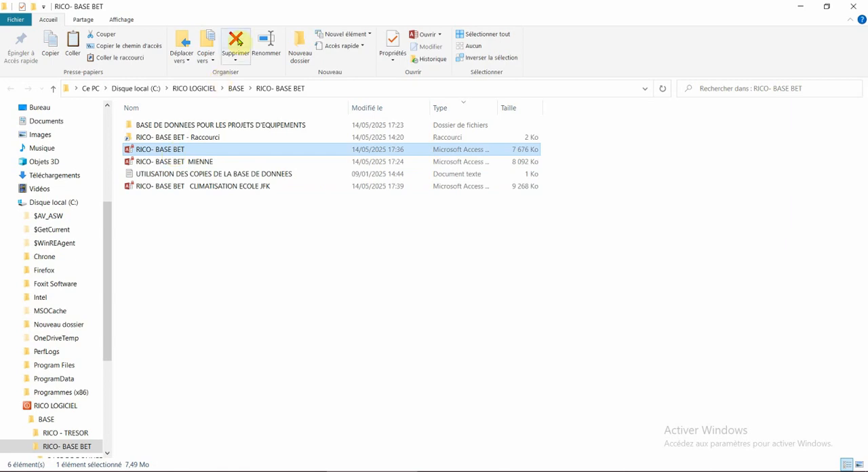
left_click(236, 42)
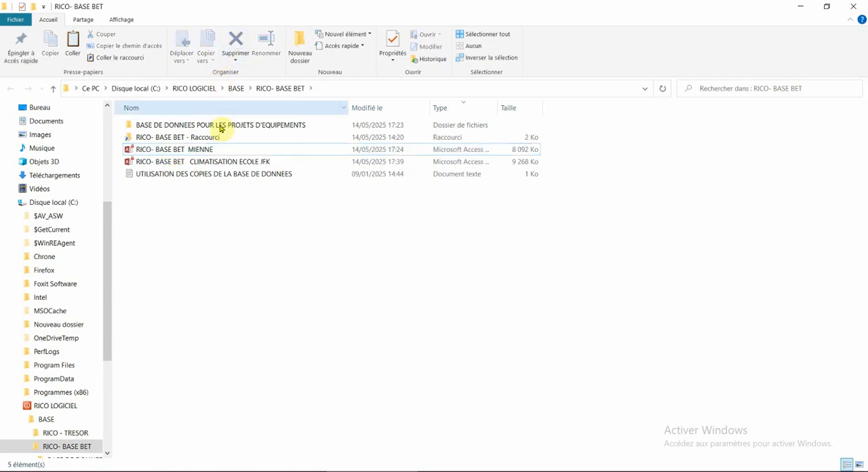
left_click(212, 161)
right_click(212, 161)
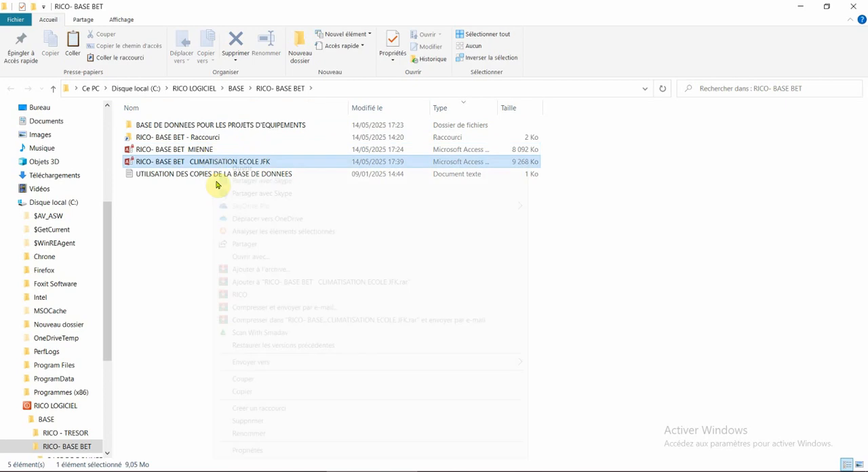
left_click(242, 433)
left_click_drag(184, 162, 306, 177)
key("BackSpace")
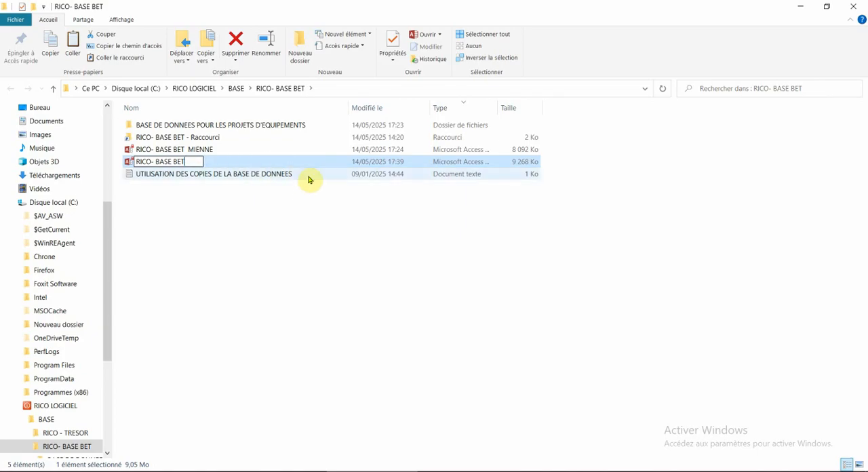
key("Return")
left_click(225, 221)
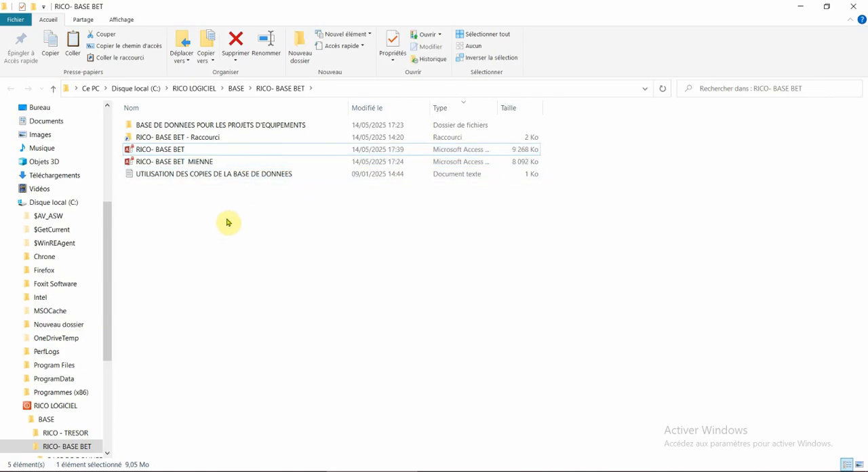
- Switch back to RICO LOGICIEL, check the works categories of the source database, and return to the LOTS menu
left_click(446, 471)
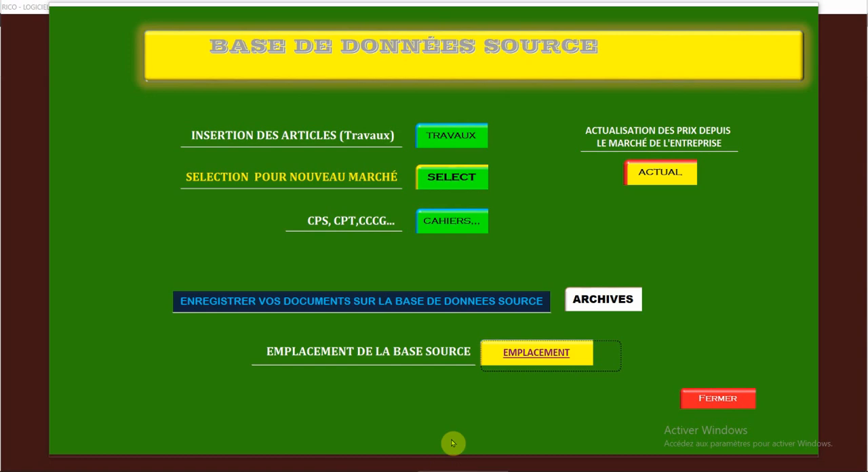
left_click(433, 136)
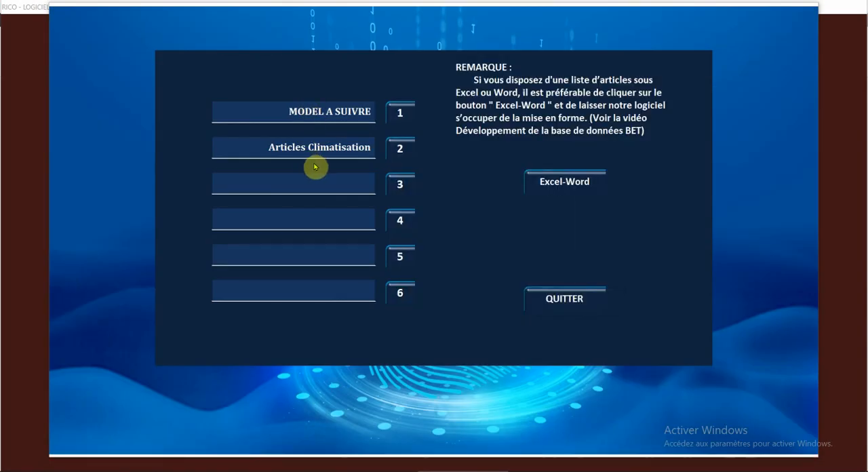
left_click(552, 293)
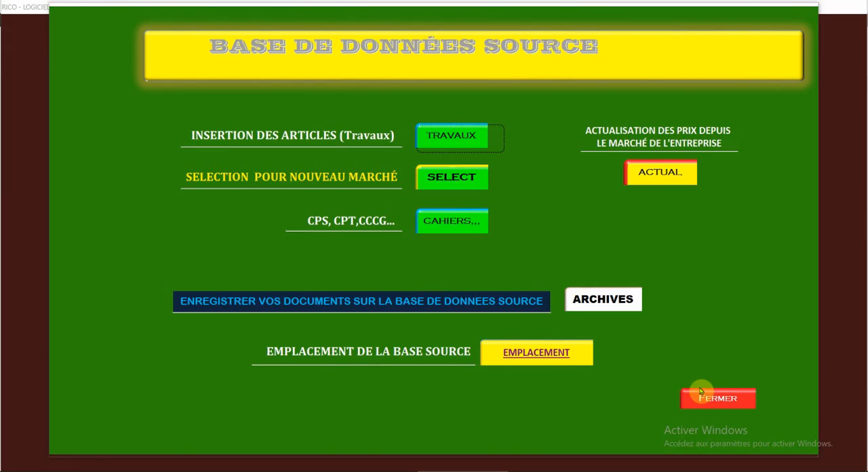
left_click(703, 399)
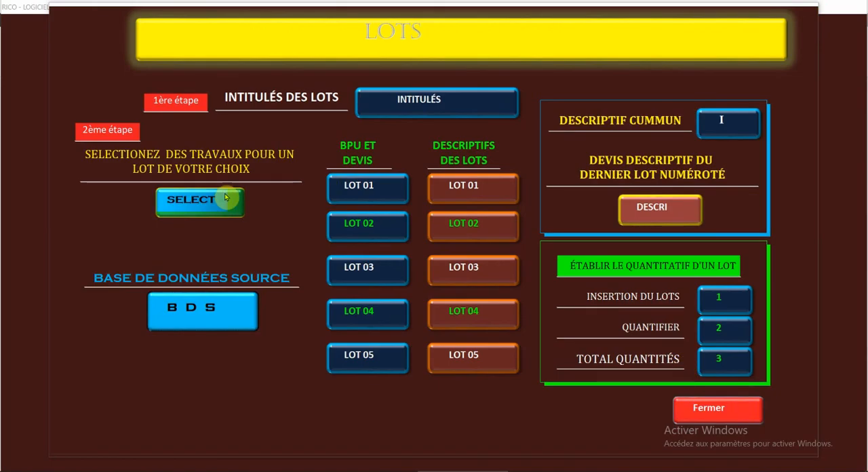
- Open the works selection for Articles Climatisation, review the ticked articles, and carry them through as the chosen works
left_click(228, 196)
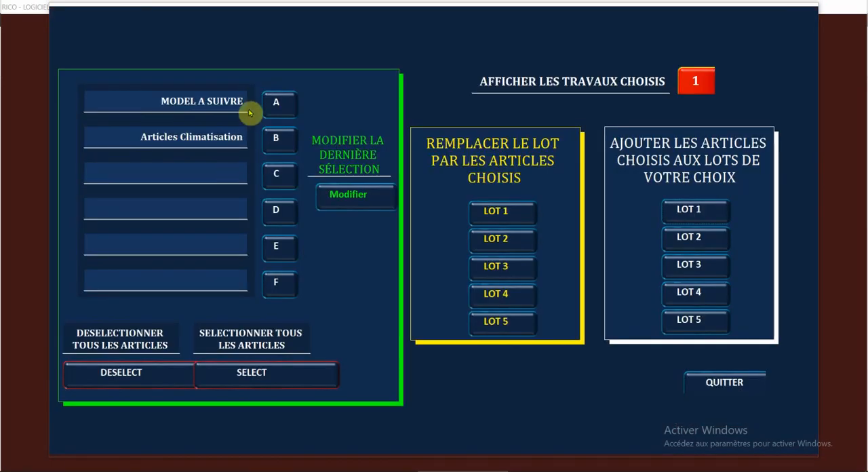
left_click(274, 138)
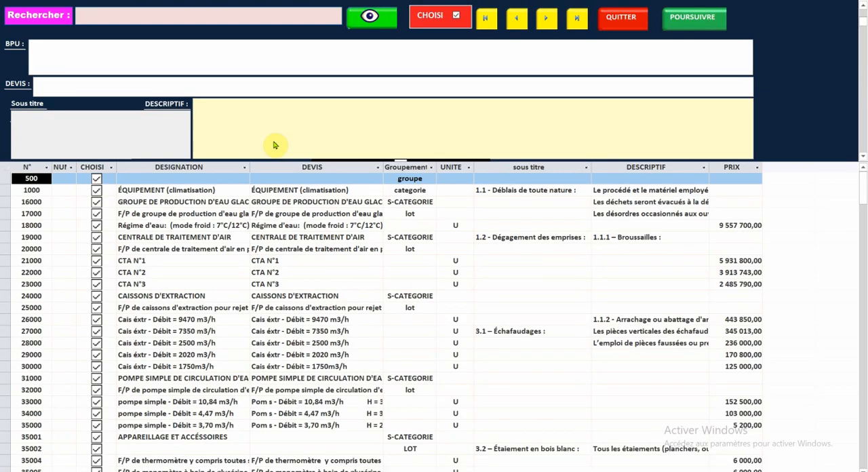
scroll(181, 242, "down", 5)
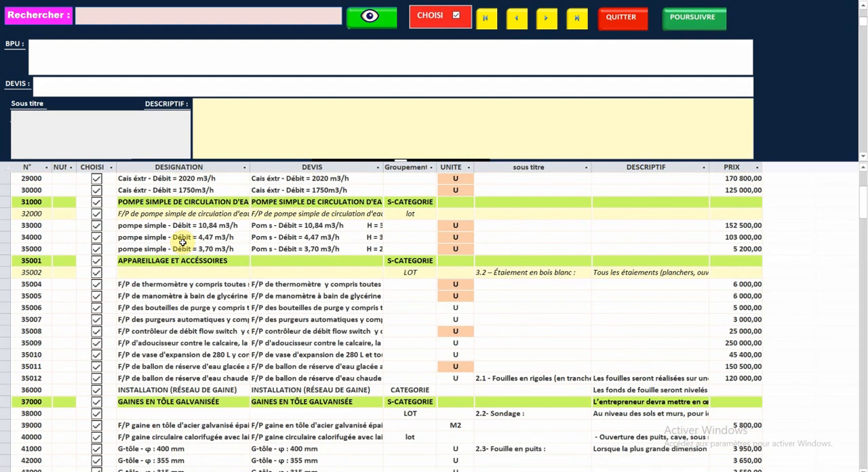
scroll(182, 241, "down", 4)
scroll(182, 243, "up", 9)
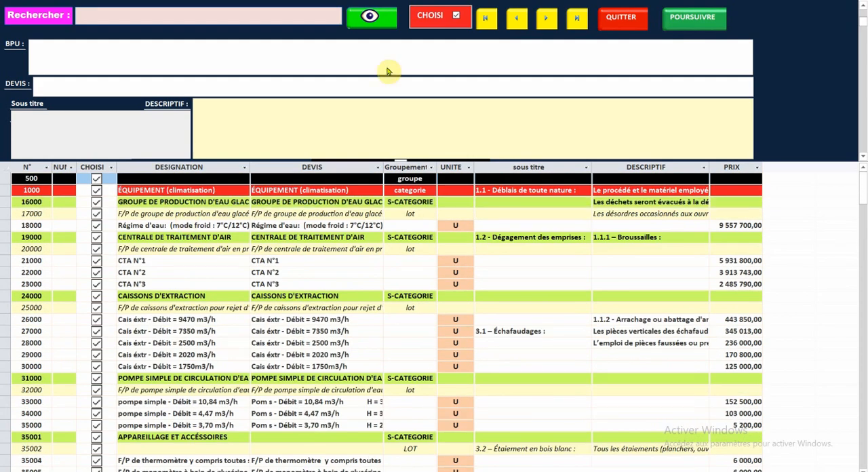
left_click(690, 19)
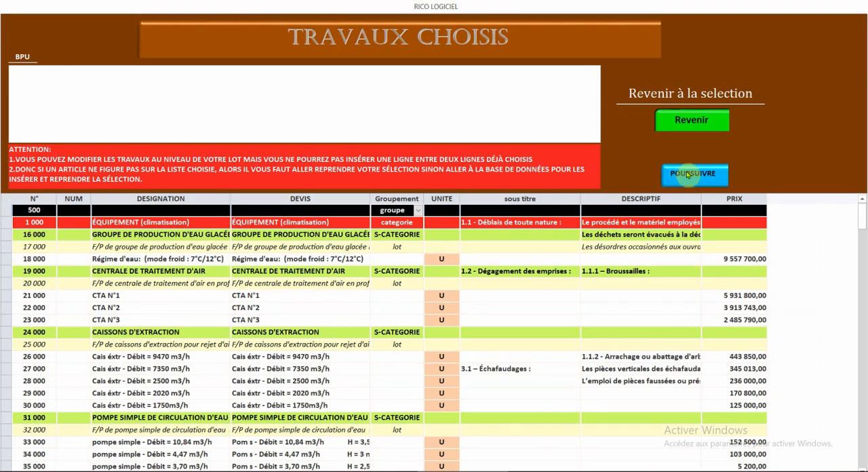
left_click(688, 175)
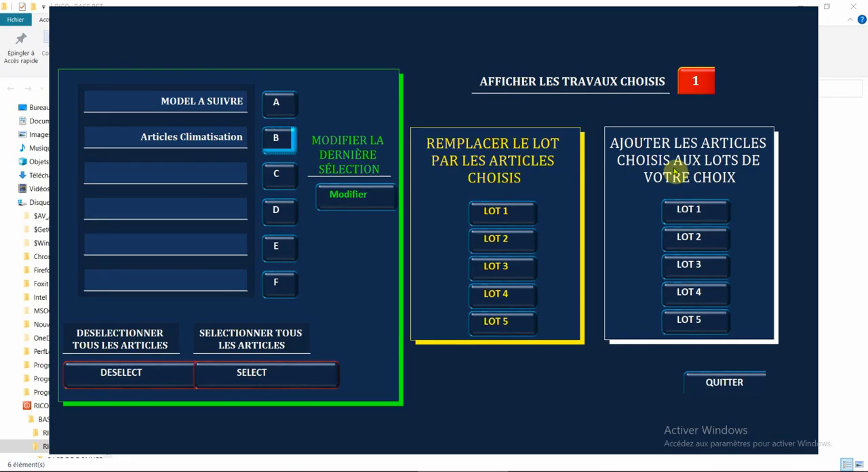
- Replace LOT 3 with the chosen articles and return to the LOTS menu
left_click(499, 269)
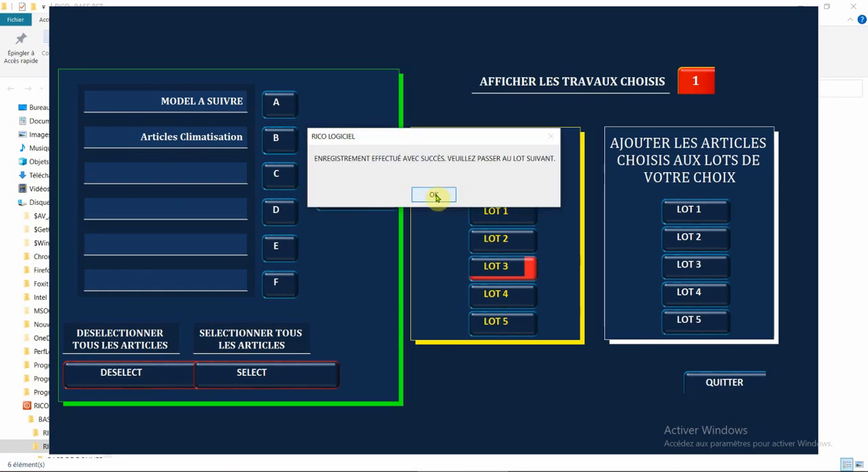
left_click(435, 196)
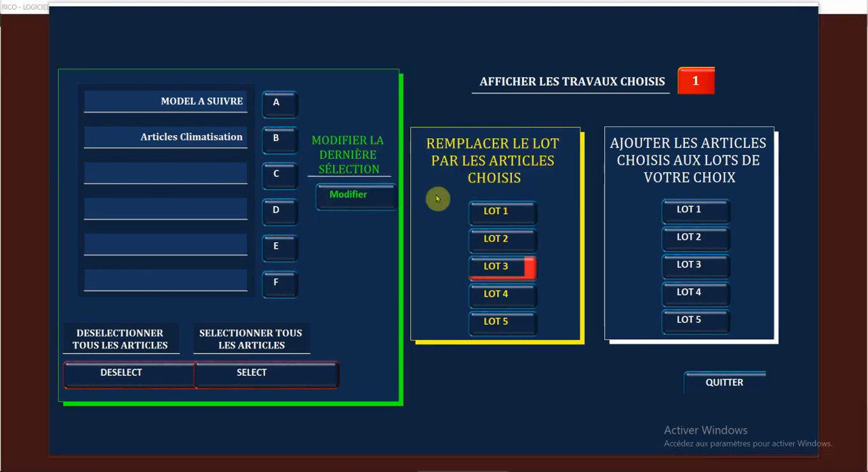
left_click(706, 385)
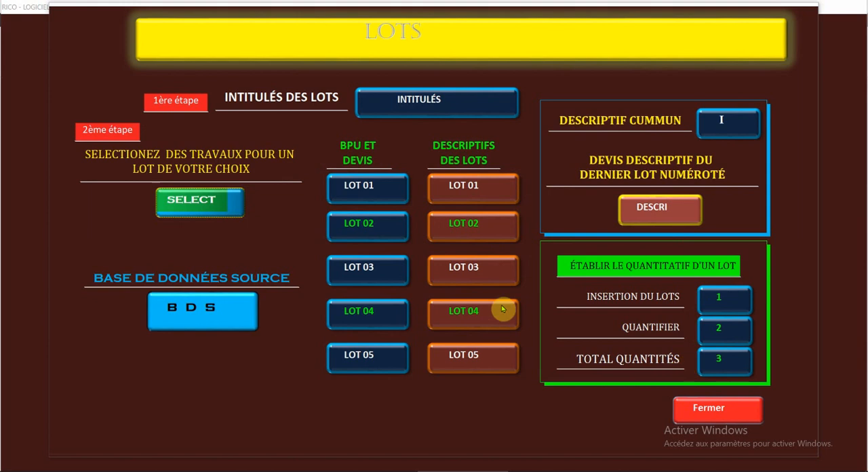
- Examine the BPU and DEVIS of LOT 03 from the equipment down to the insulation articles, and close it
left_click(360, 270)
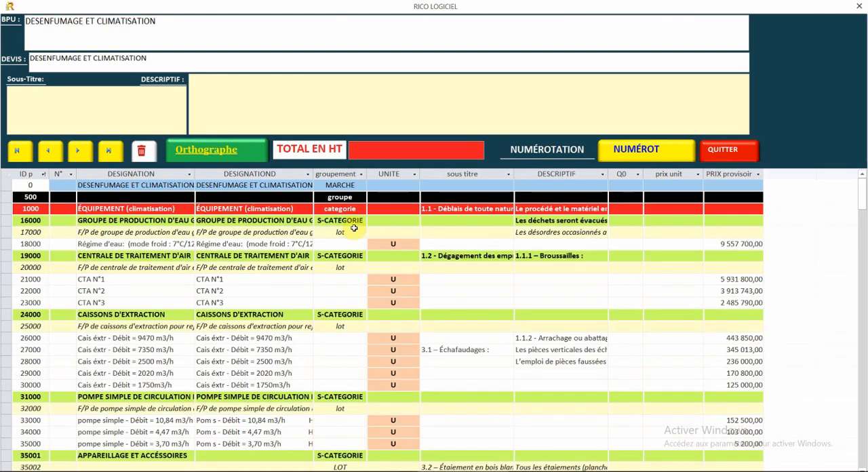
scroll(355, 232, "down", 6)
scroll(354, 227, "down", 5)
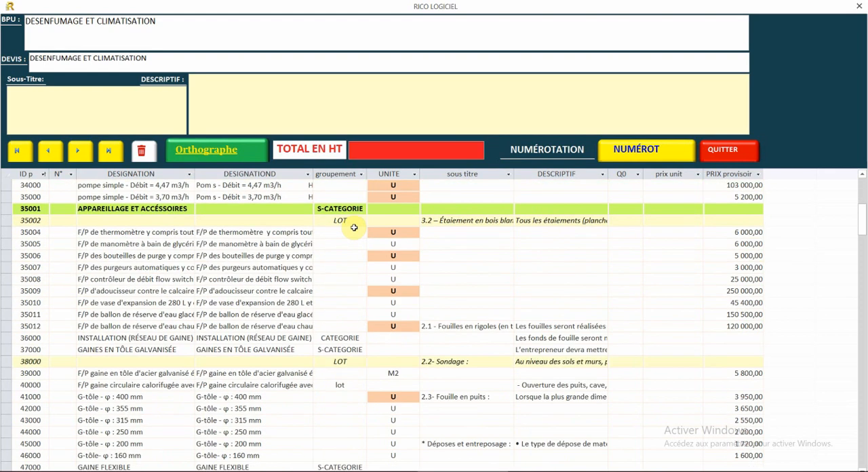
scroll(353, 221, "down", 1)
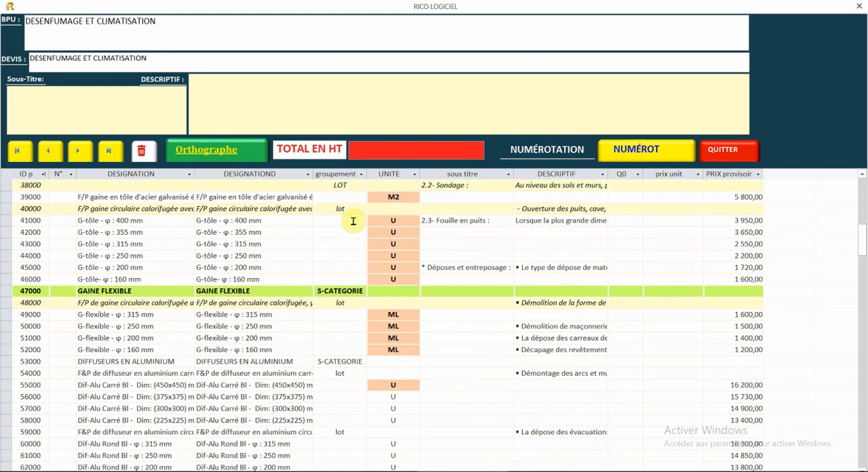
scroll(354, 221, "down", 9)
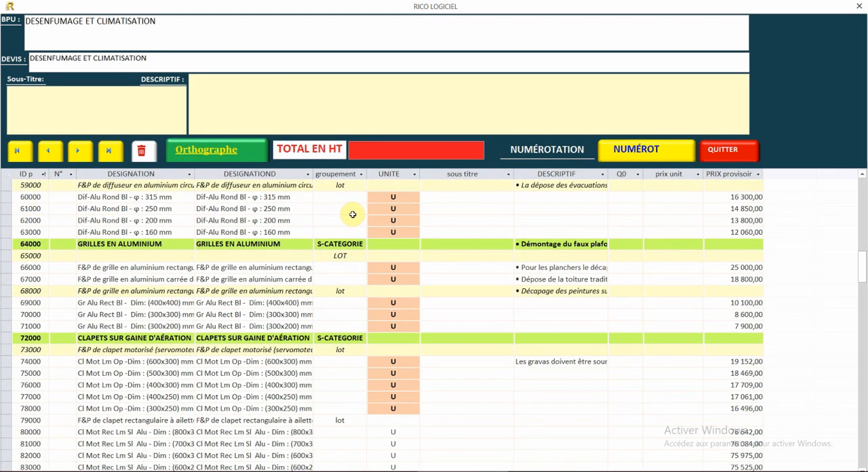
scroll(353, 214, "down", 7)
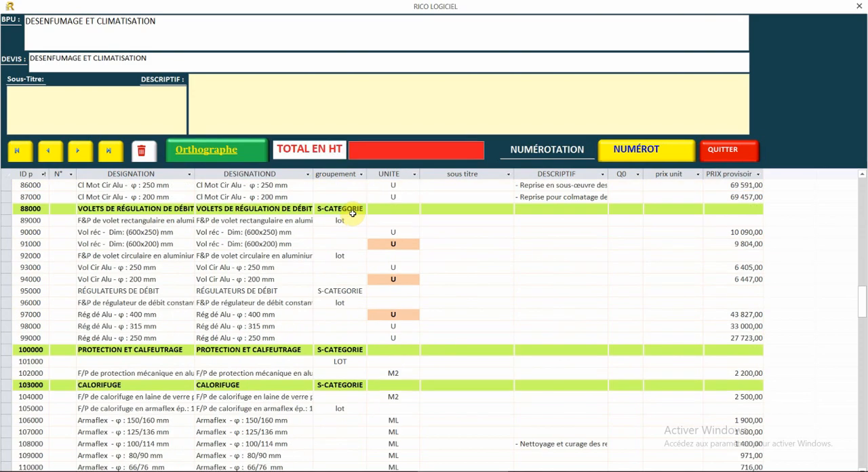
left_click(740, 158)
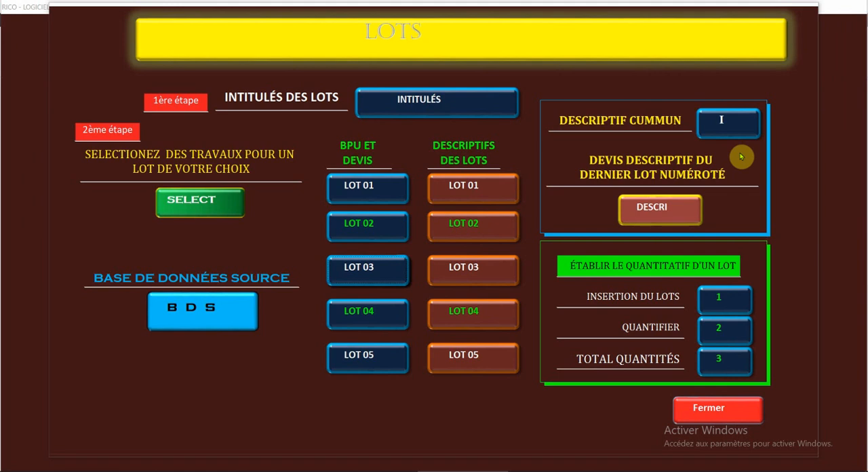
- Check the BPU and DEVIS of LOT 02 and the list of lot titles, closing each
left_click(373, 232)
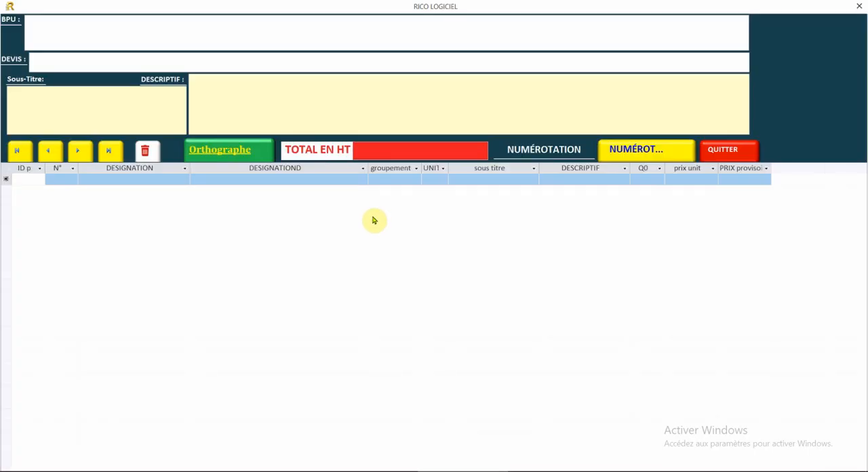
left_click(858, 8)
left_click(420, 106)
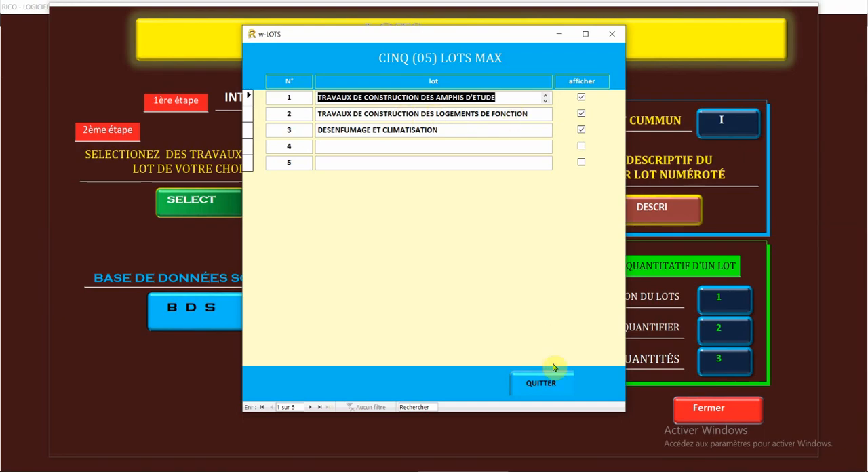
left_click(541, 384)
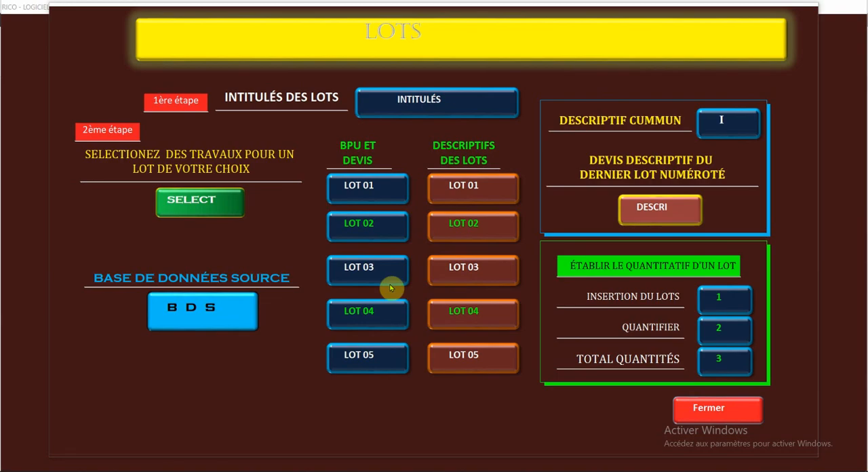
- Open the source database menu, switch to the RICO- BASE BET folder, and rename the RICO- BASE BET database as RICO- BASE BET CLIMATISATION ET DESENFUMAGE
left_click(195, 309)
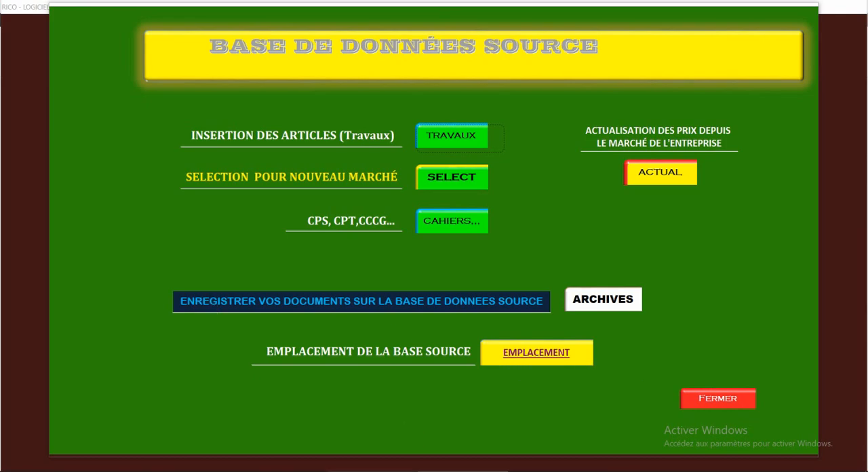
left_click(366, 471)
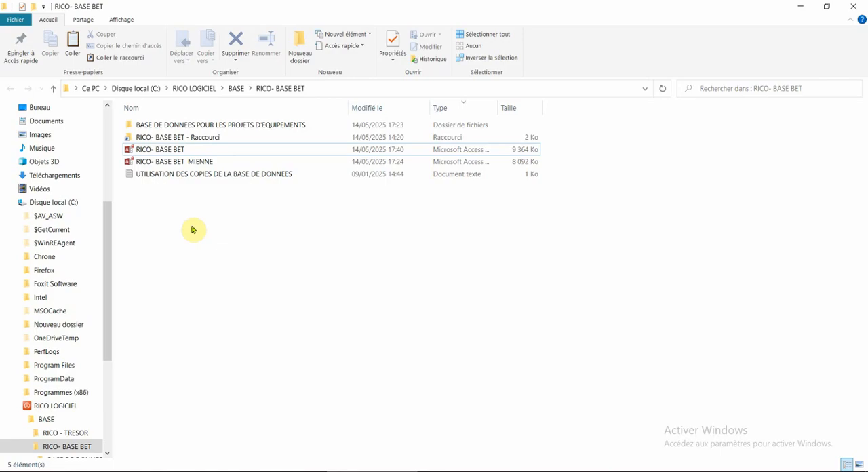
left_click(167, 153)
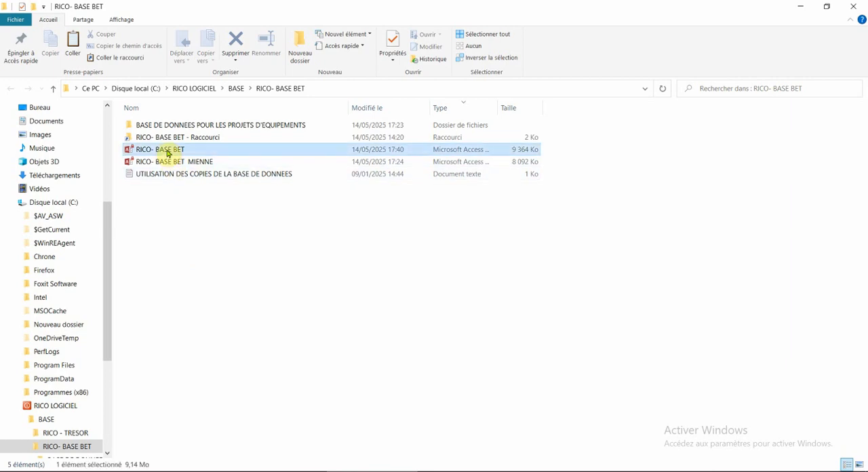
right_click(167, 153)
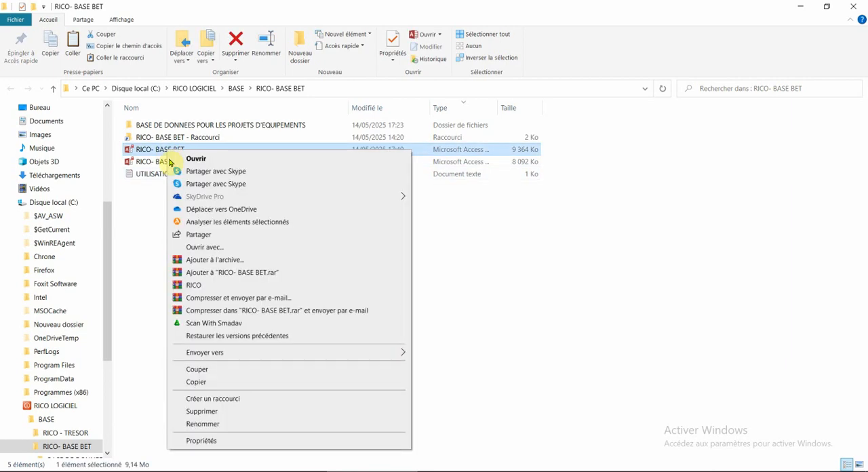
left_click(203, 424)
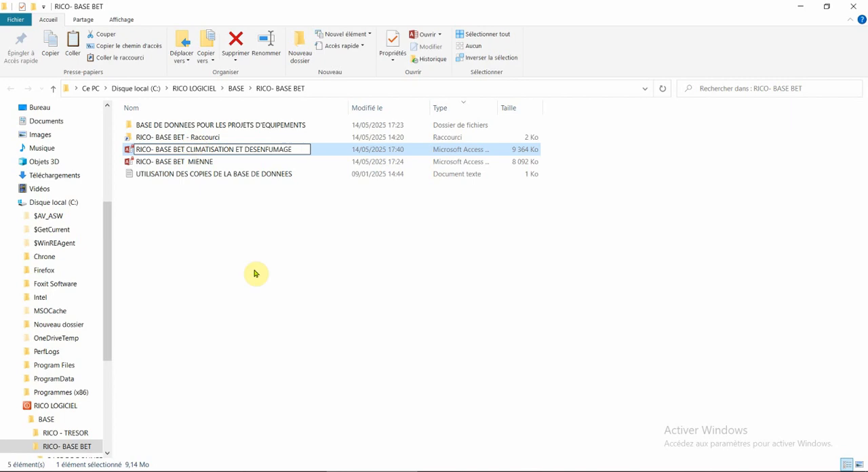
- Rename the RICO- BASE BET MIENNE database as RICO- BASE BET
left_click(188, 166)
right_click(189, 167)
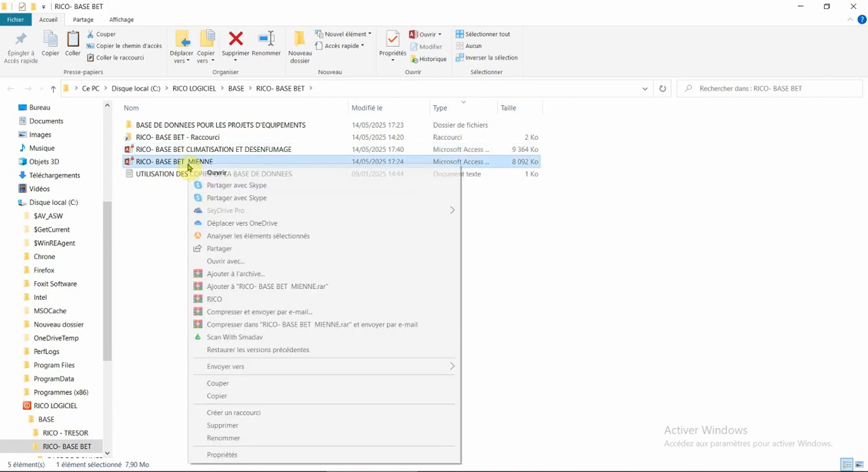
left_click(219, 437)
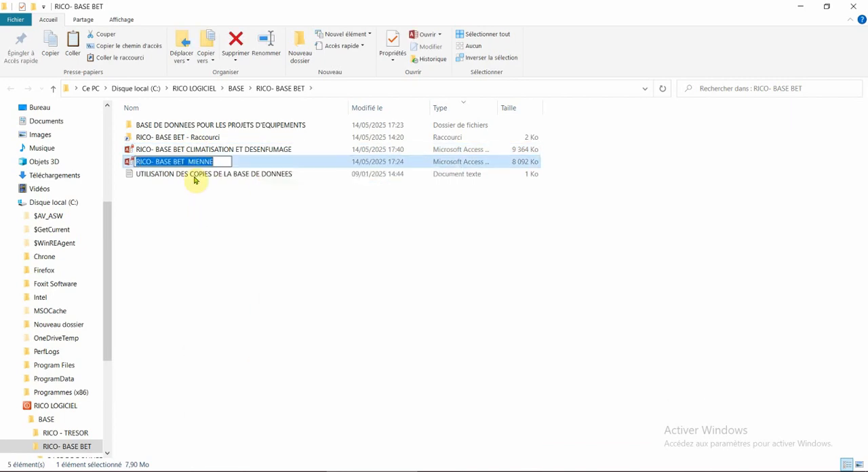
left_click(188, 161)
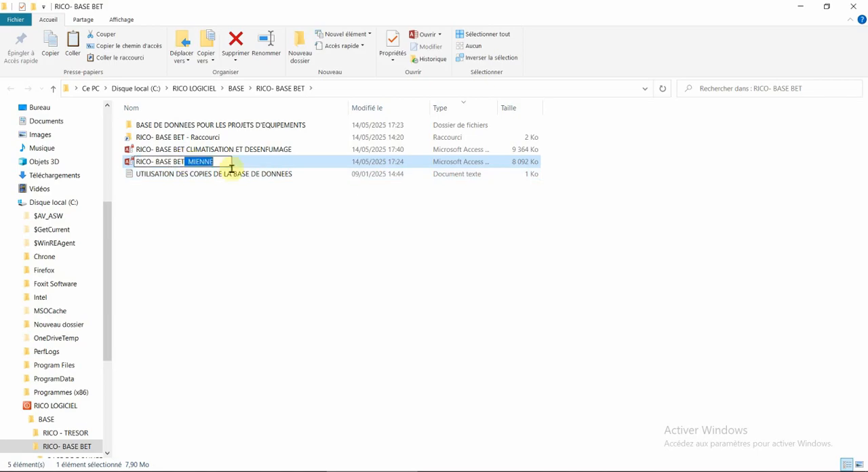
key("BackSpace")
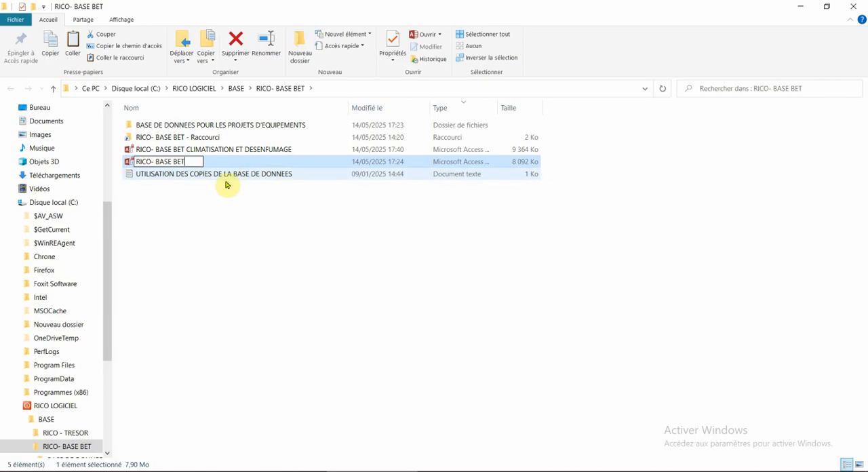
left_click(202, 253)
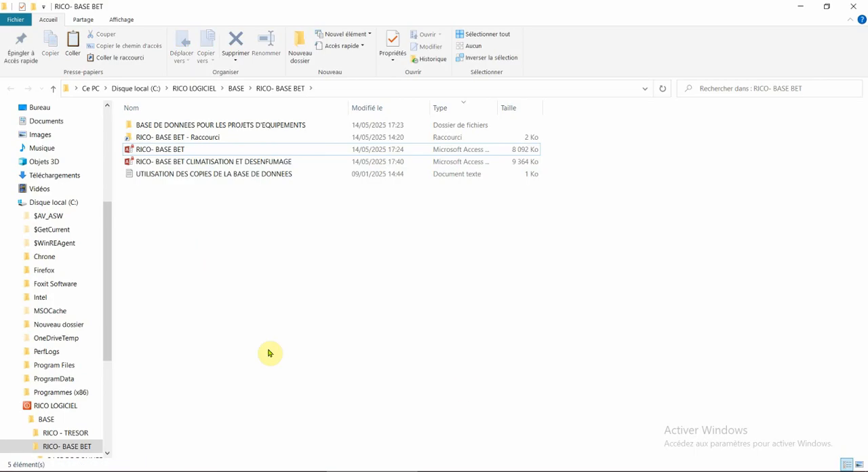
- Switch back to RICO Logiciel, check the works articles of the source base, and return to the LOTS menu
left_click(475, 471)
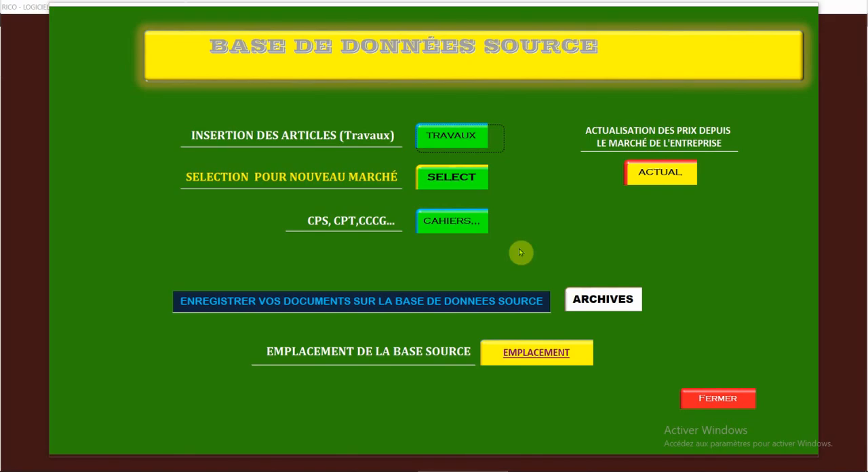
left_click(438, 138)
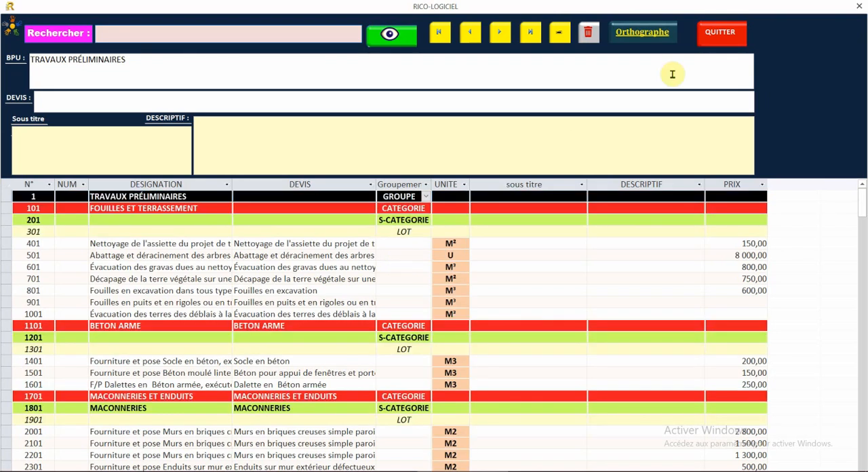
left_click(726, 40)
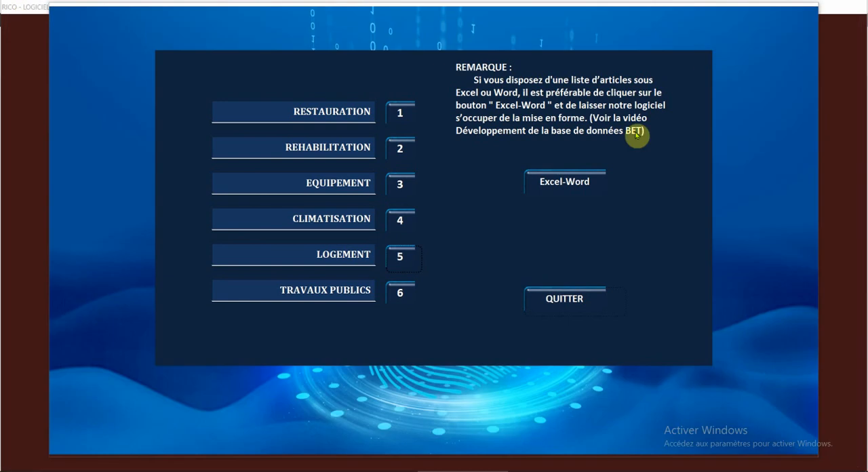
left_click(550, 296)
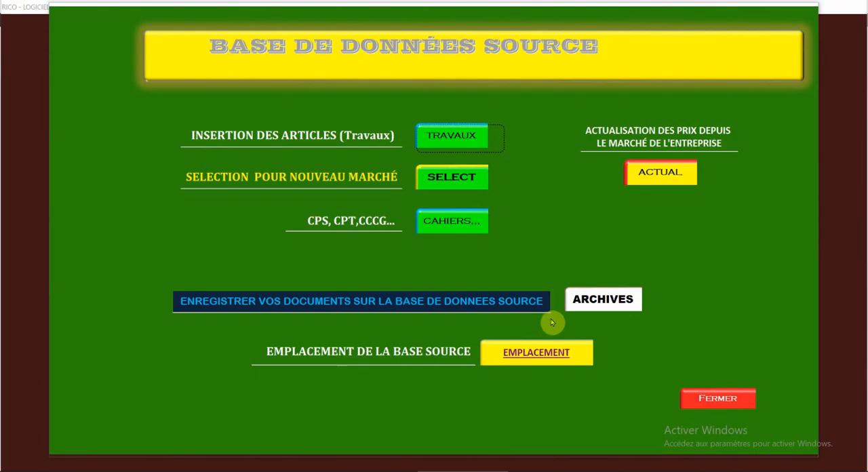
left_click(730, 408)
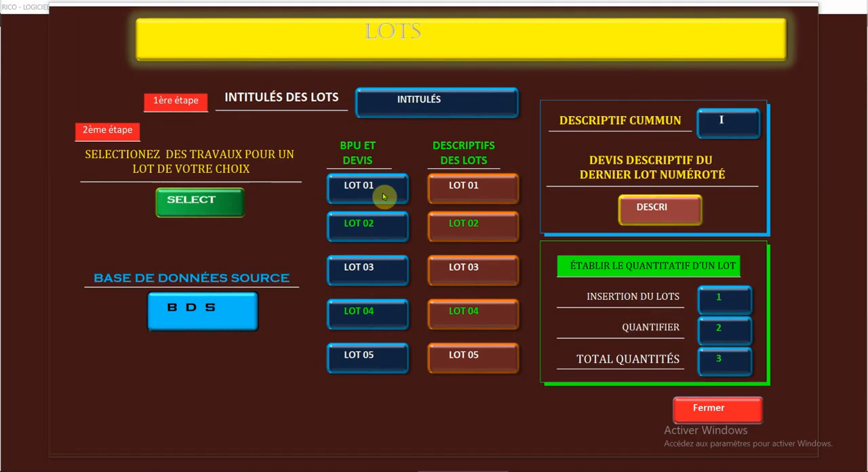
- Open the works selection, check the Logement articles, and mark all articles as selected
left_click(200, 205)
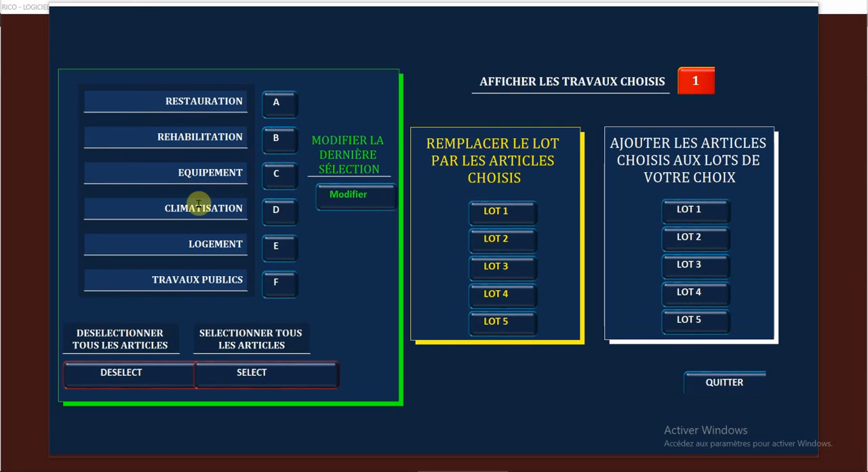
left_click(280, 249)
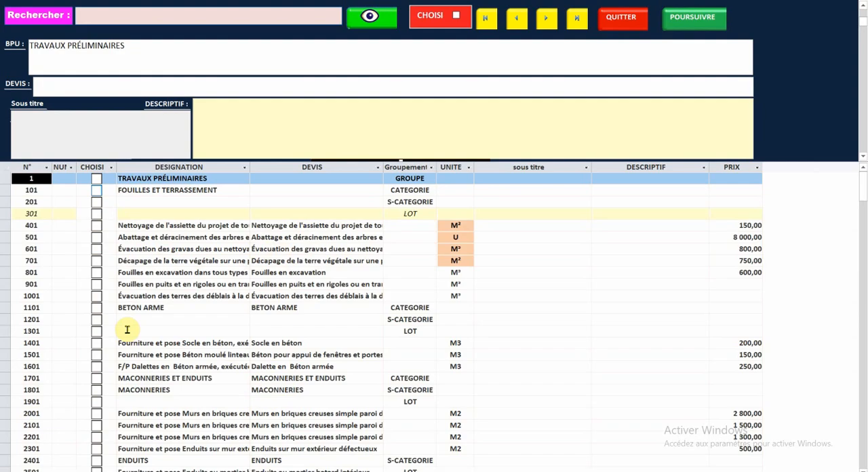
left_click(620, 18)
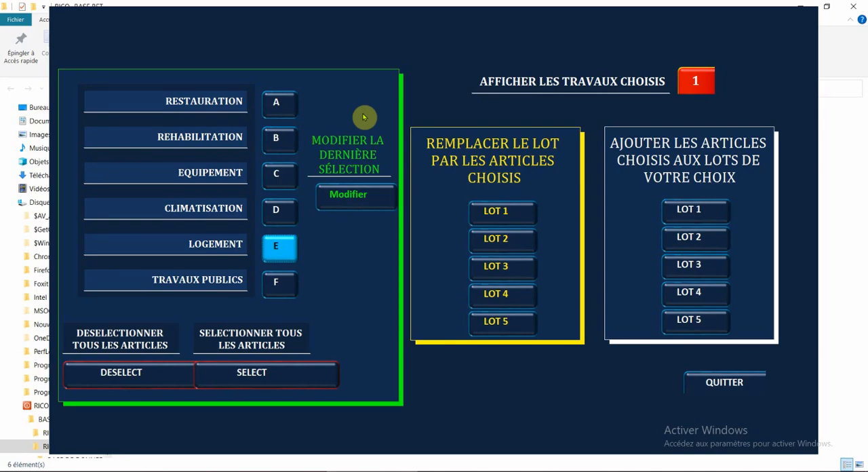
left_click(224, 380)
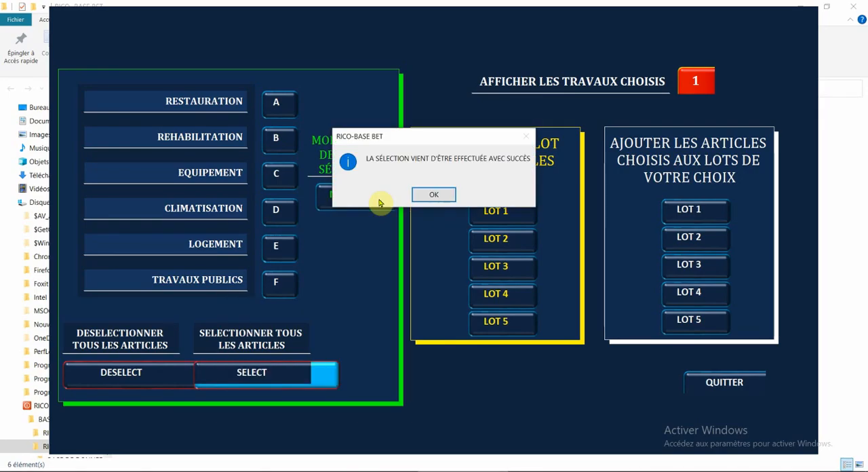
left_click(421, 196)
- Open the Logement article selection and review the ticked articles from masonry down to plumbing
left_click(278, 243)
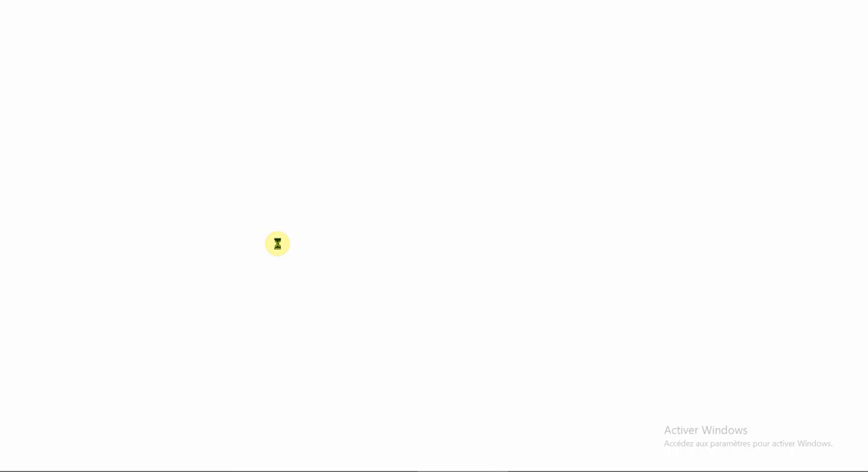
scroll(278, 244, "down", 8)
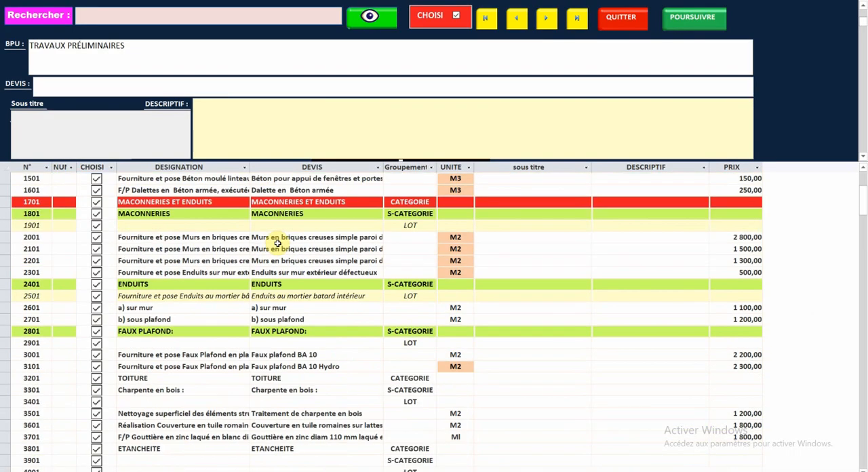
scroll(279, 240, "down", 14)
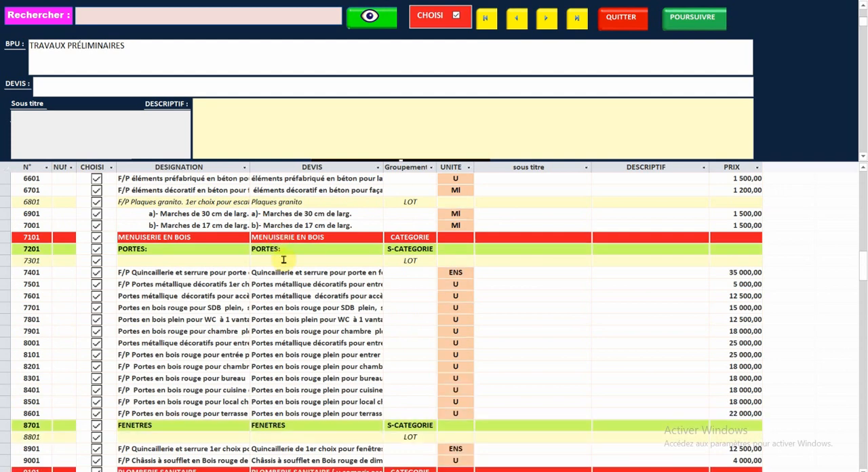
scroll(285, 261, "up", 2)
scroll(285, 263, "up", 11)
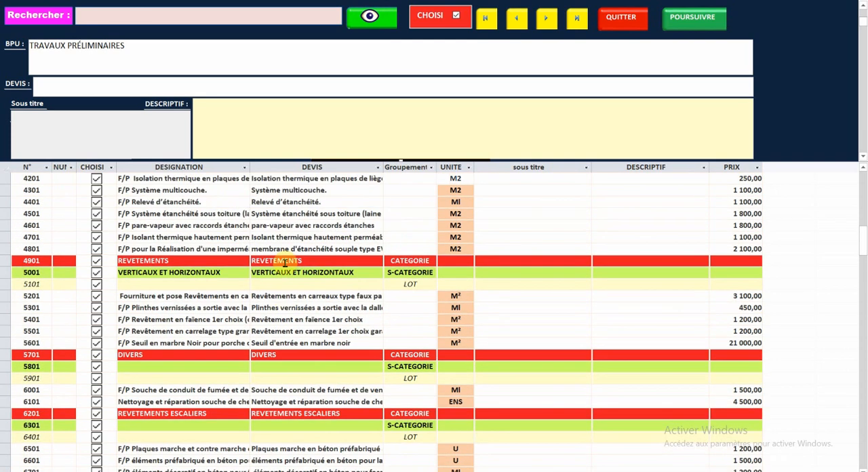
scroll(285, 264, "down", 10)
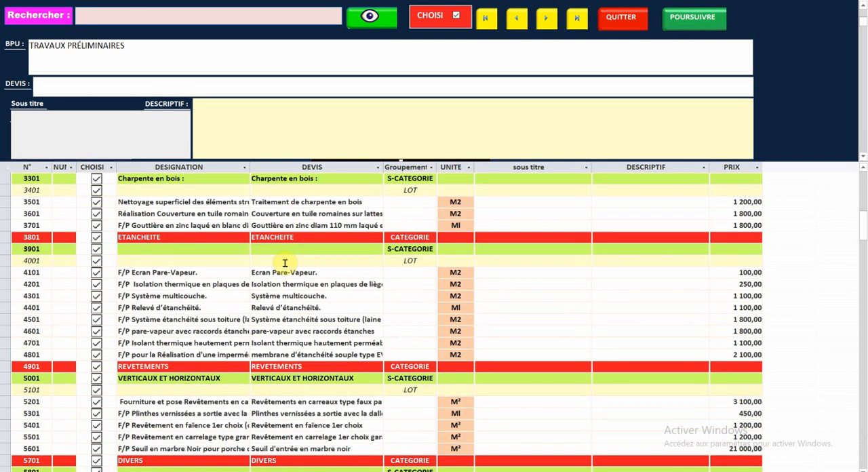
scroll(285, 263, "down", 8)
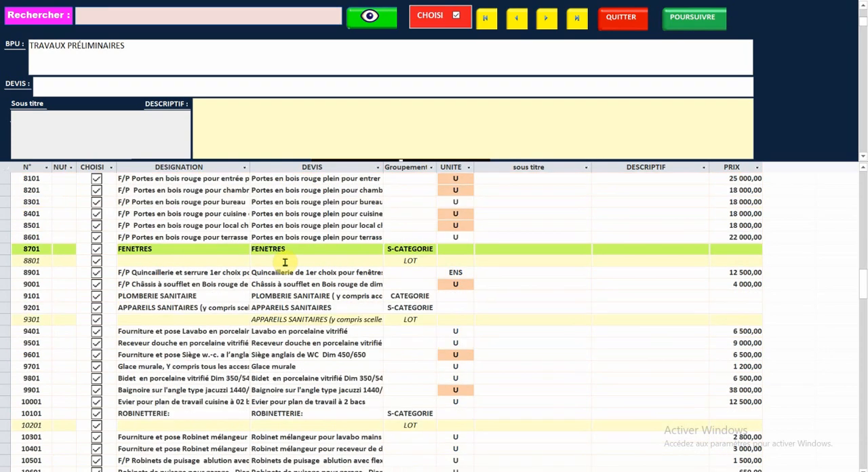
- Exclude the kitchen and local doors, the bidet, the chasse d'eau tap and the Baignoire mixer, and carry the remaining articles through as chosen works
left_click(96, 214)
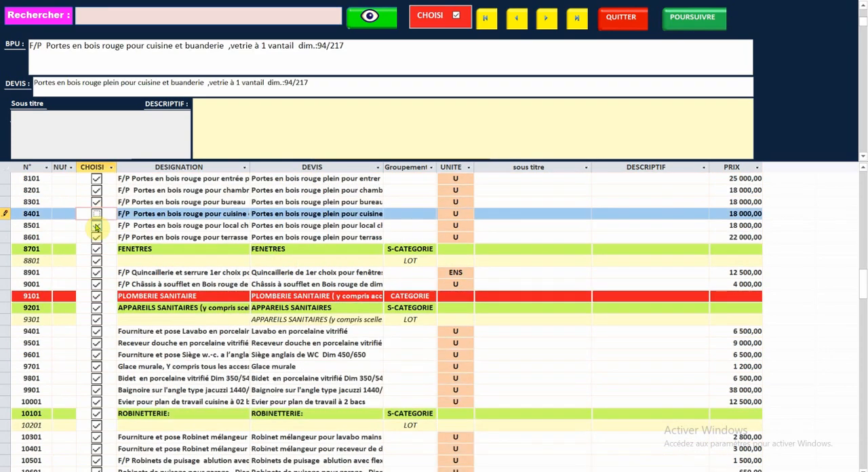
left_click(96, 225)
left_click(96, 381)
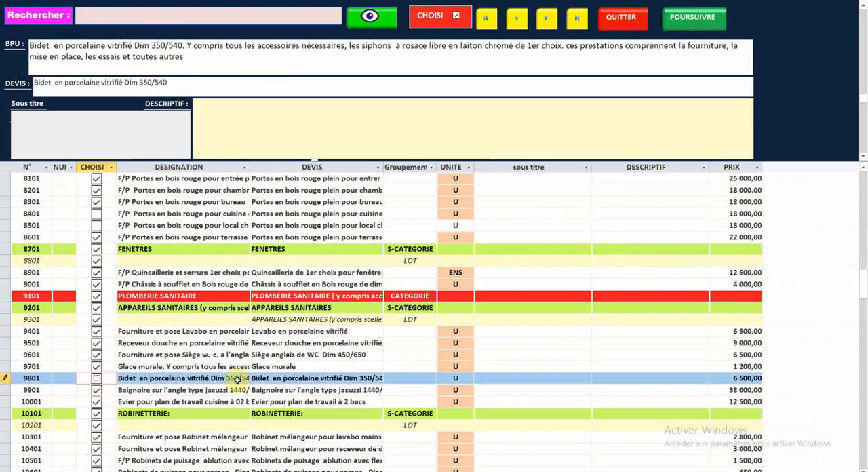
scroll(88, 326, "down", 6)
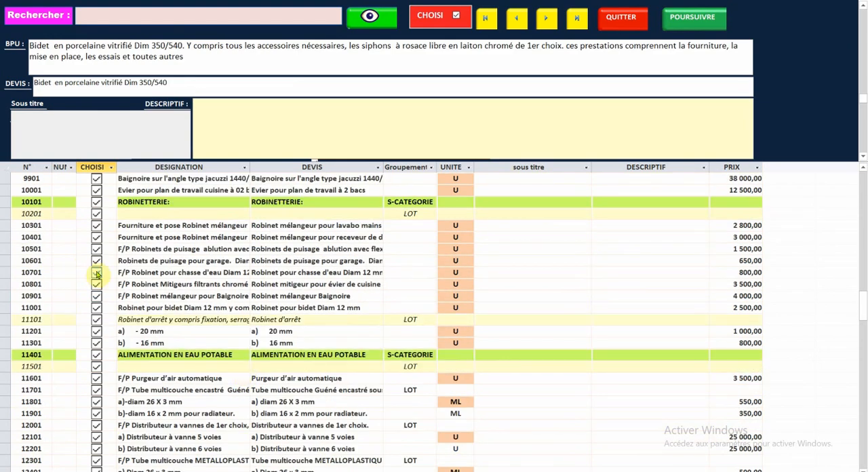
left_click(96, 273)
left_click(96, 296)
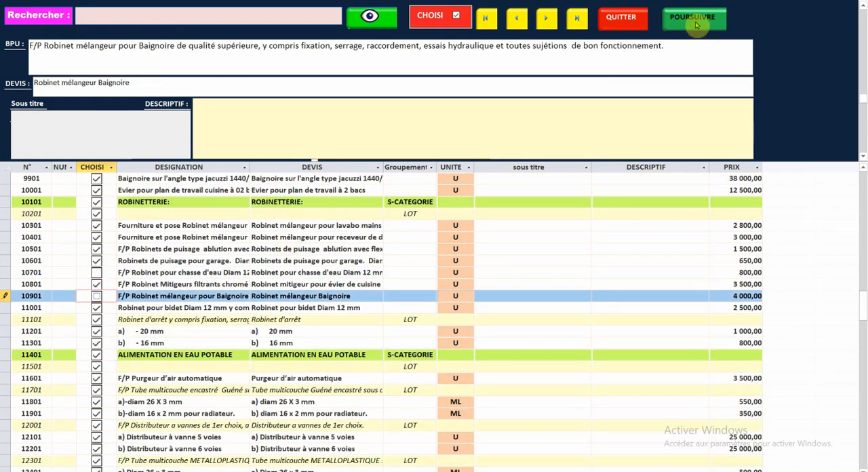
left_click(694, 19)
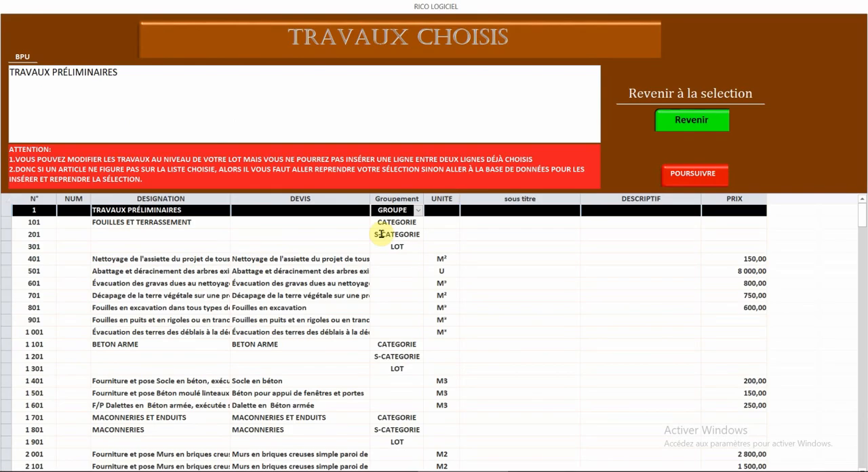